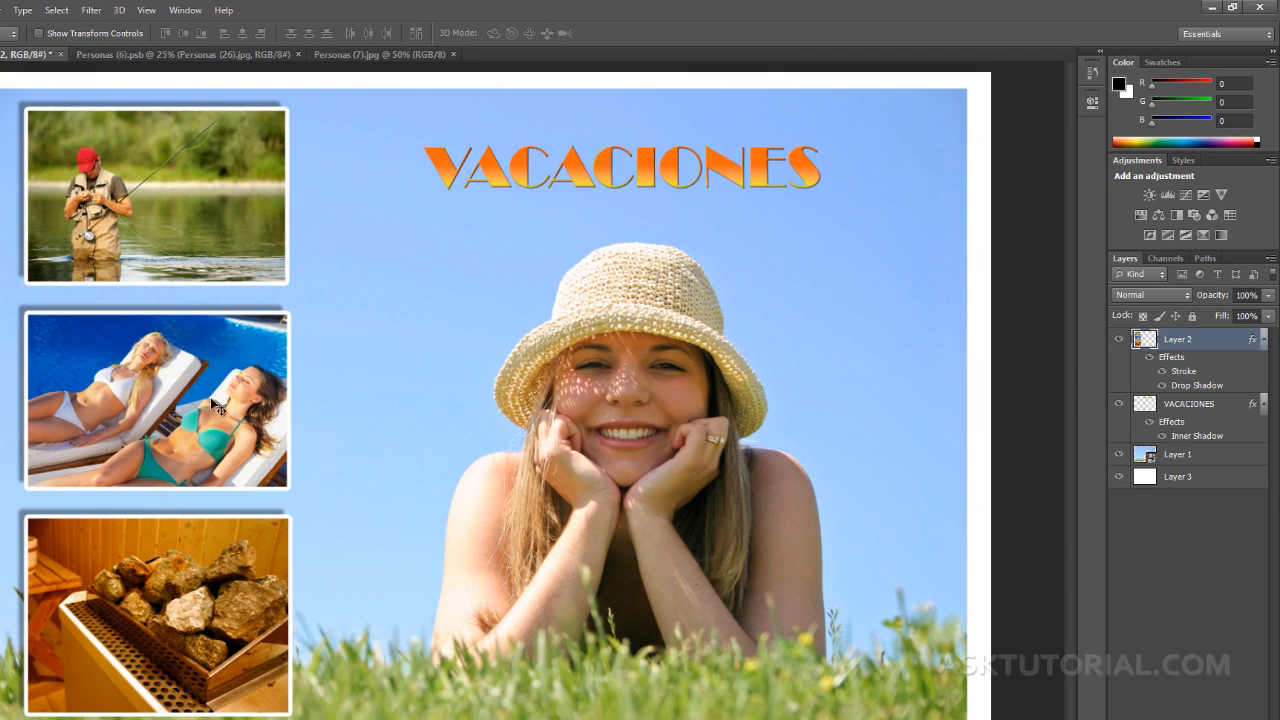
Step: Add a Levels adjustment layer above Layer 2 with output levels 42 and 240 and a midtone value of 0.66
drag(213, 401, 238, 408)
key(ctrl+z)
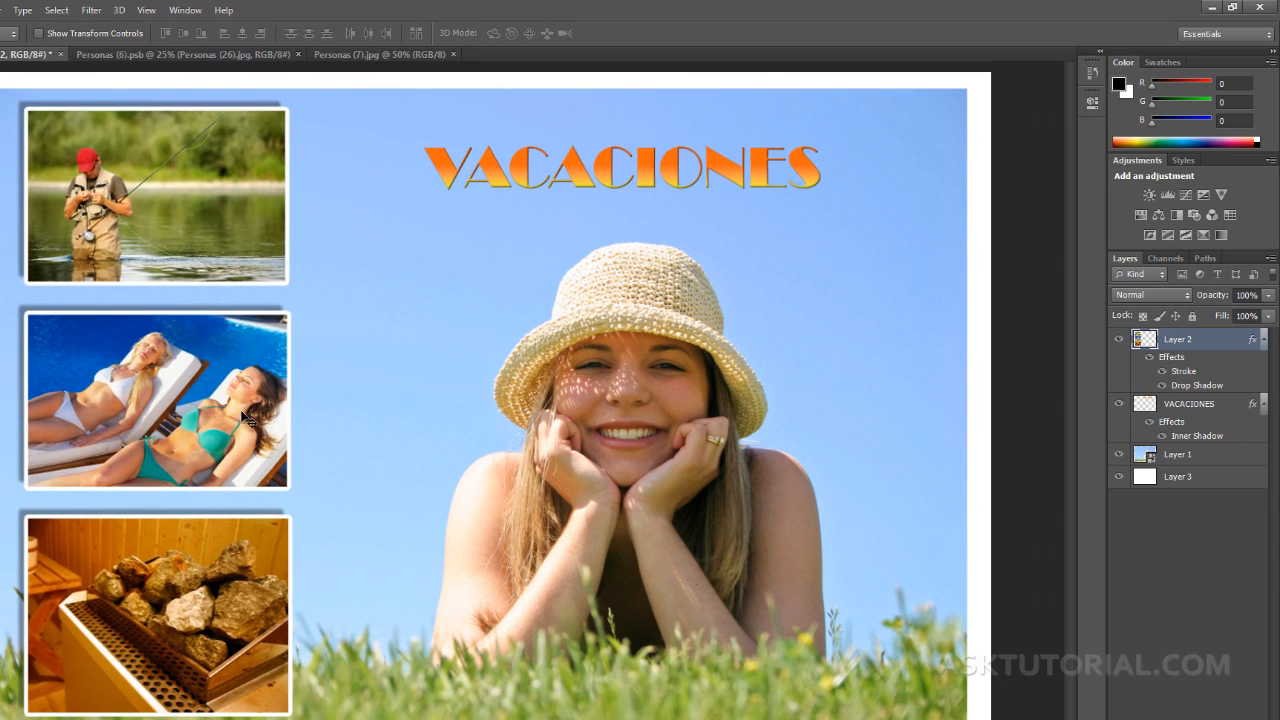
click(1169, 196)
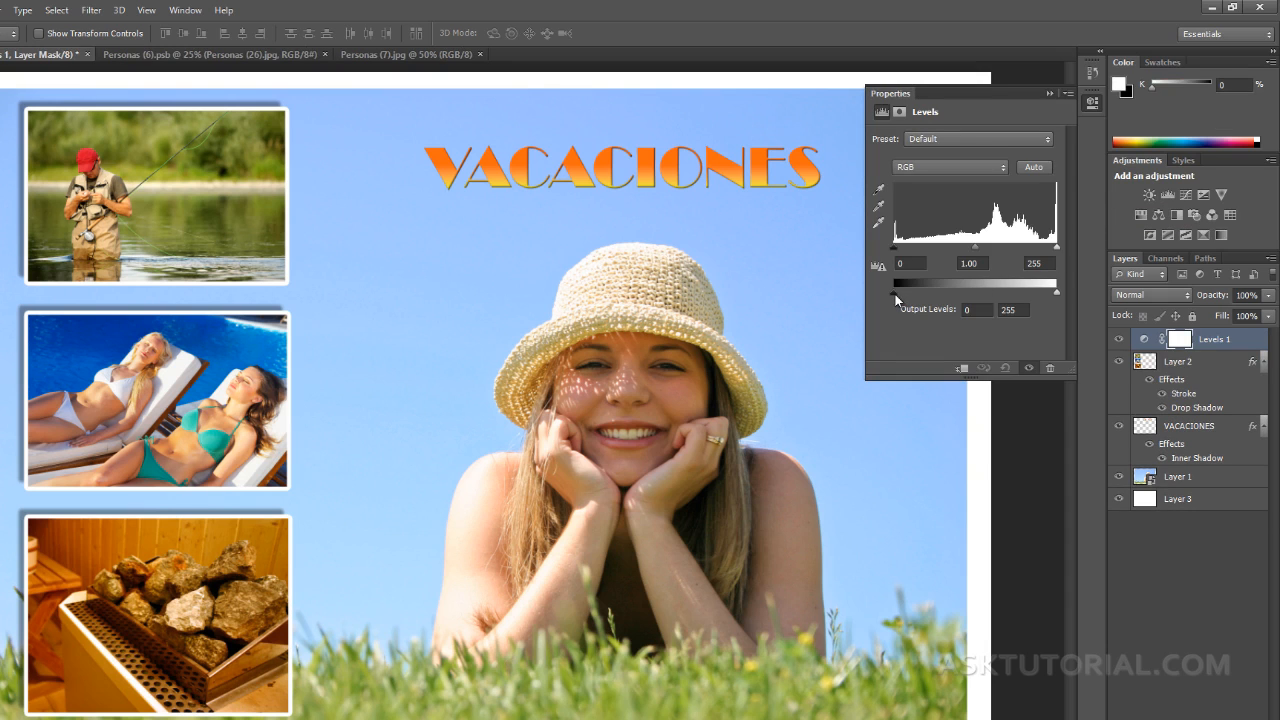
drag(895, 294, 920, 293)
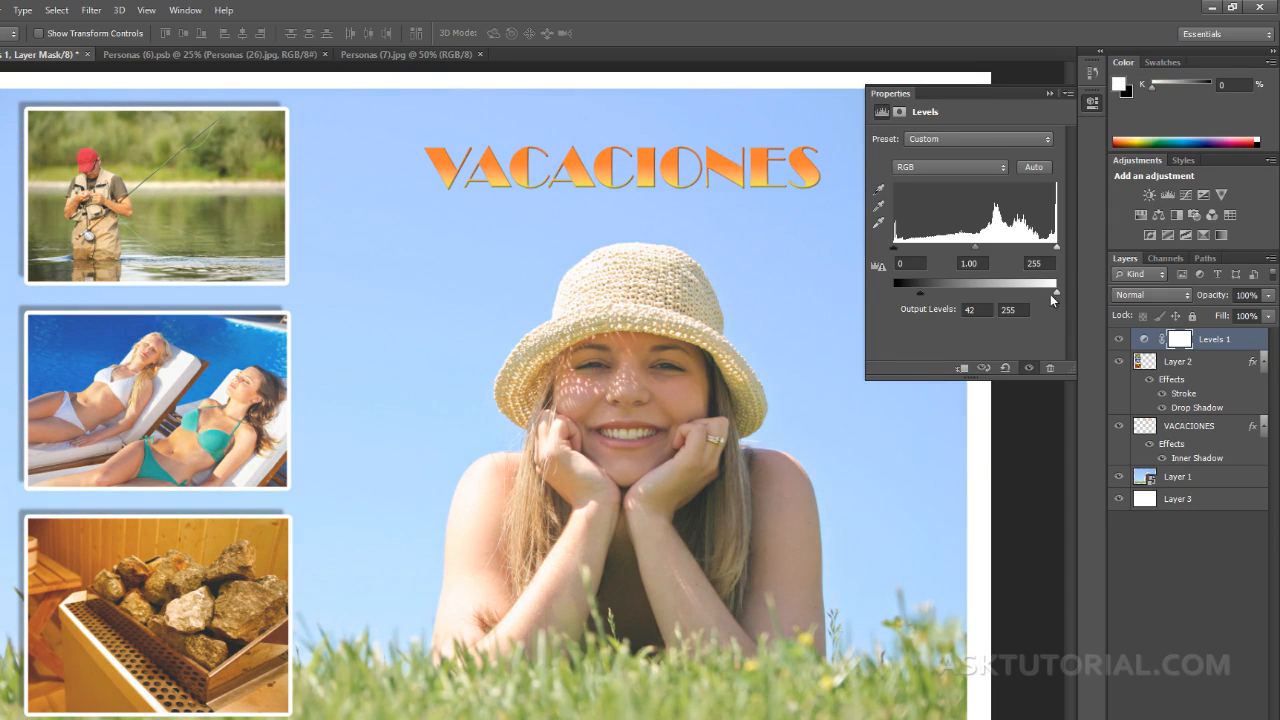
mouse_move(1041, 293)
mouse_down()
mouse_move(1028, 294)
mouse_move(1047, 292)
mouse_up()
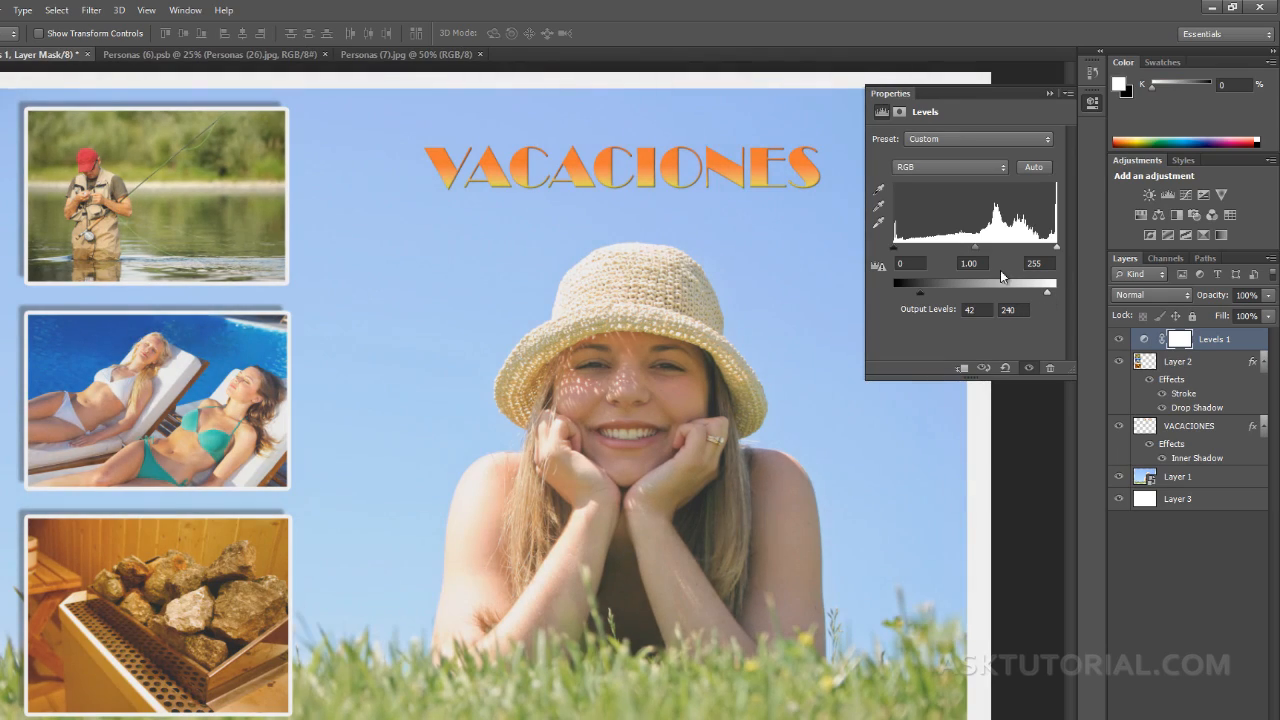
drag(977, 250, 1000, 252)
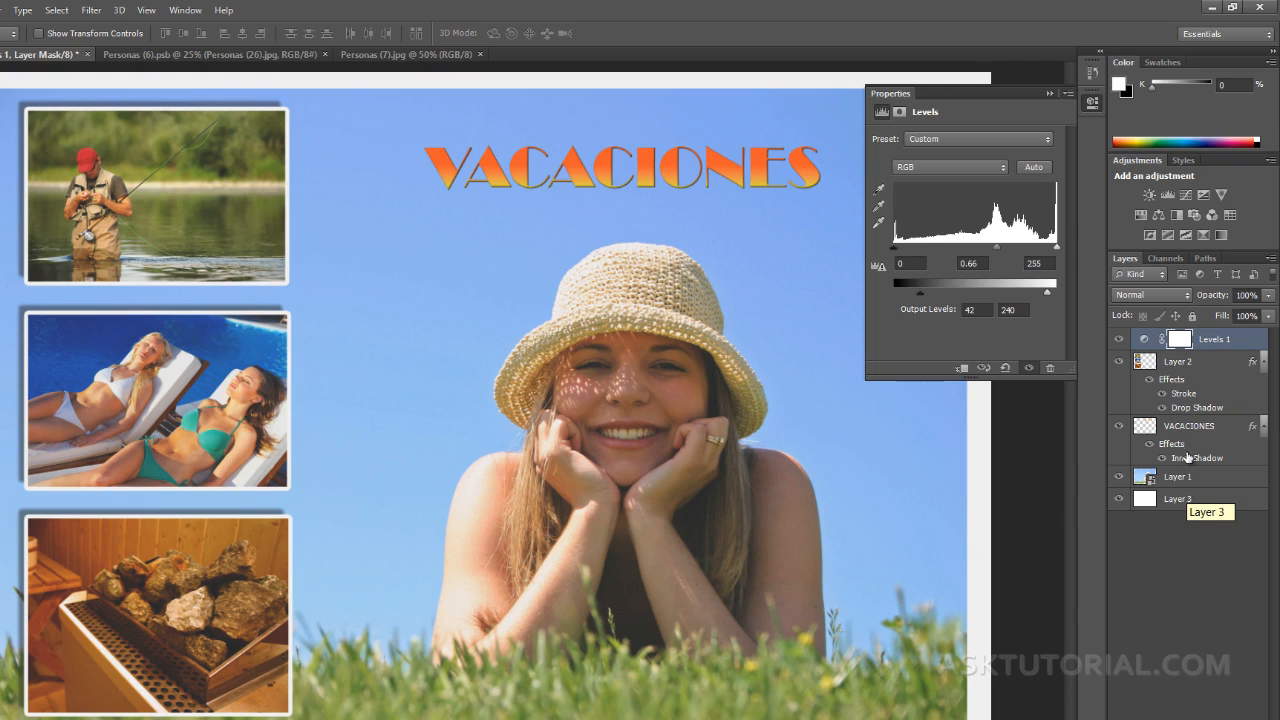
Step: Clip the Levels adjustment to Layer 2 so it affects only the three framed photos
click(1206, 364)
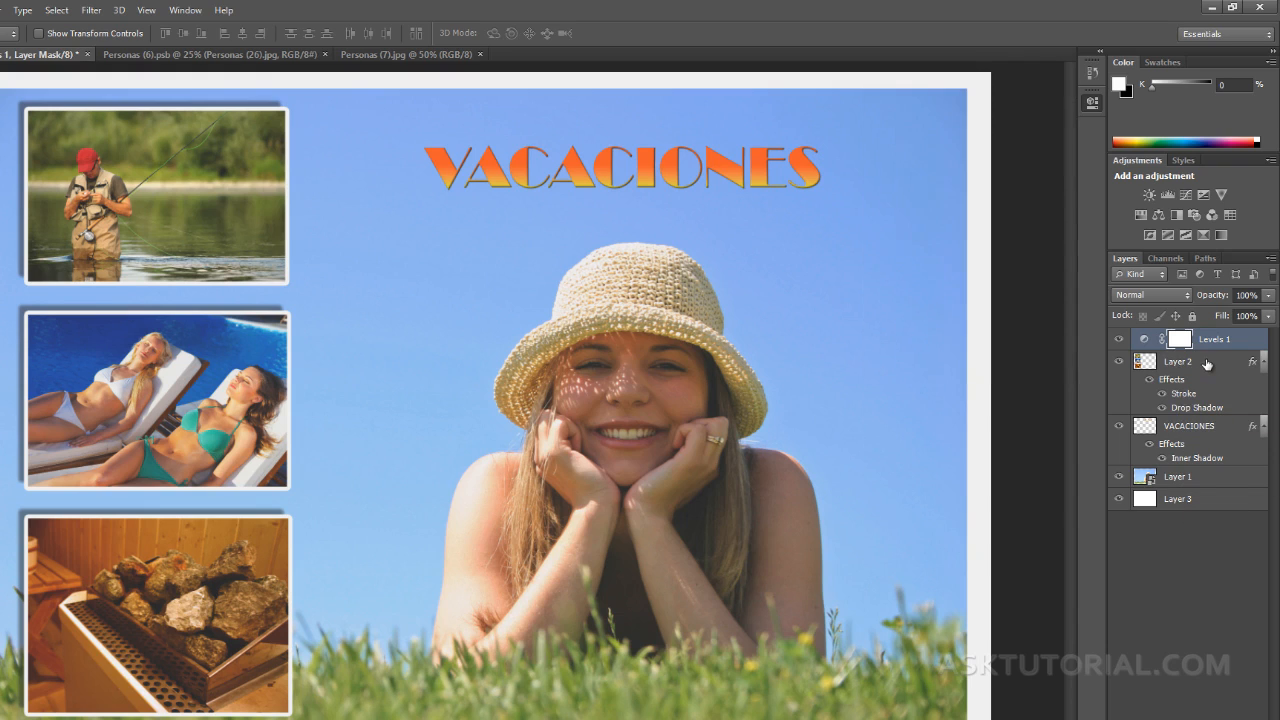
click(1225, 432)
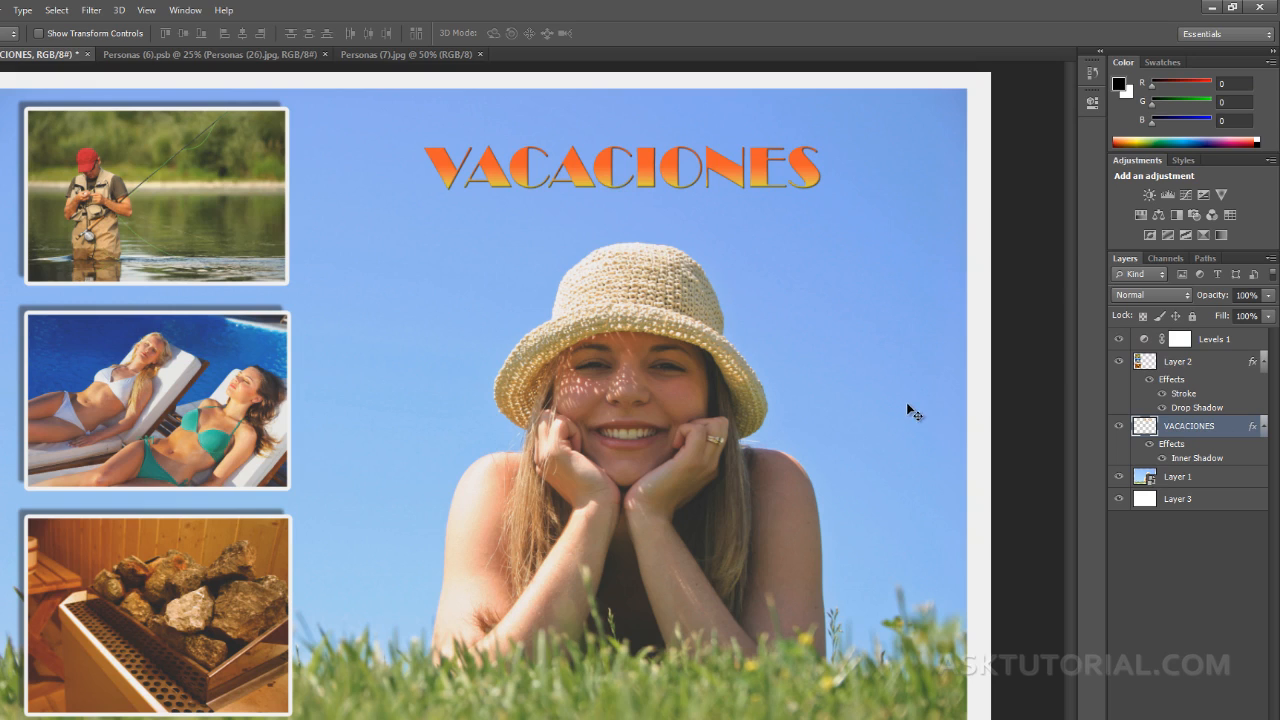
click(1218, 483)
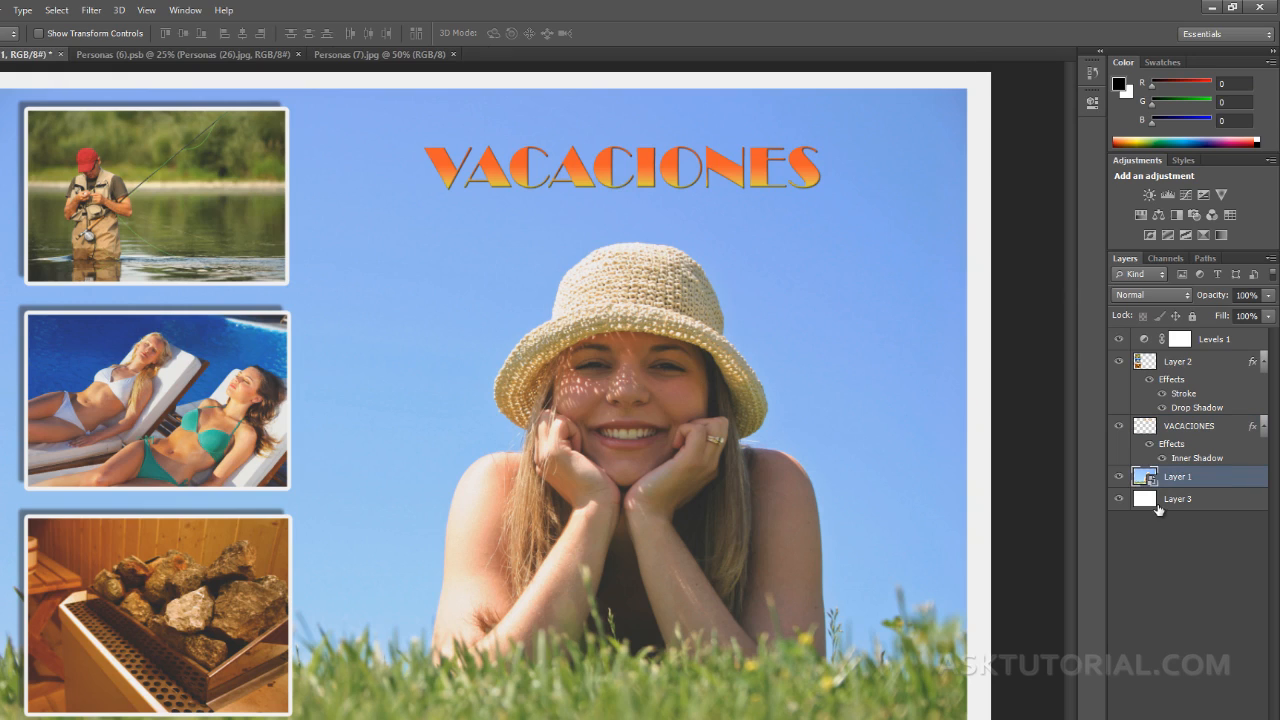
click(1236, 345)
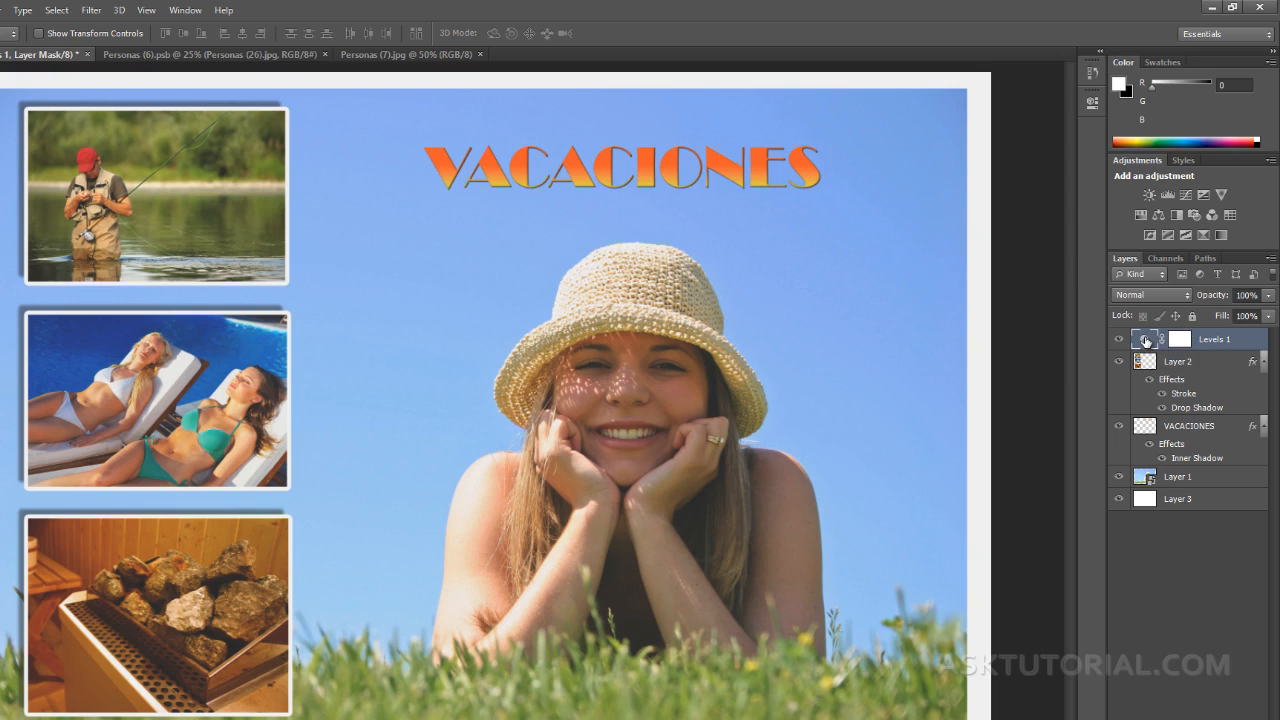
double_click(1145, 340)
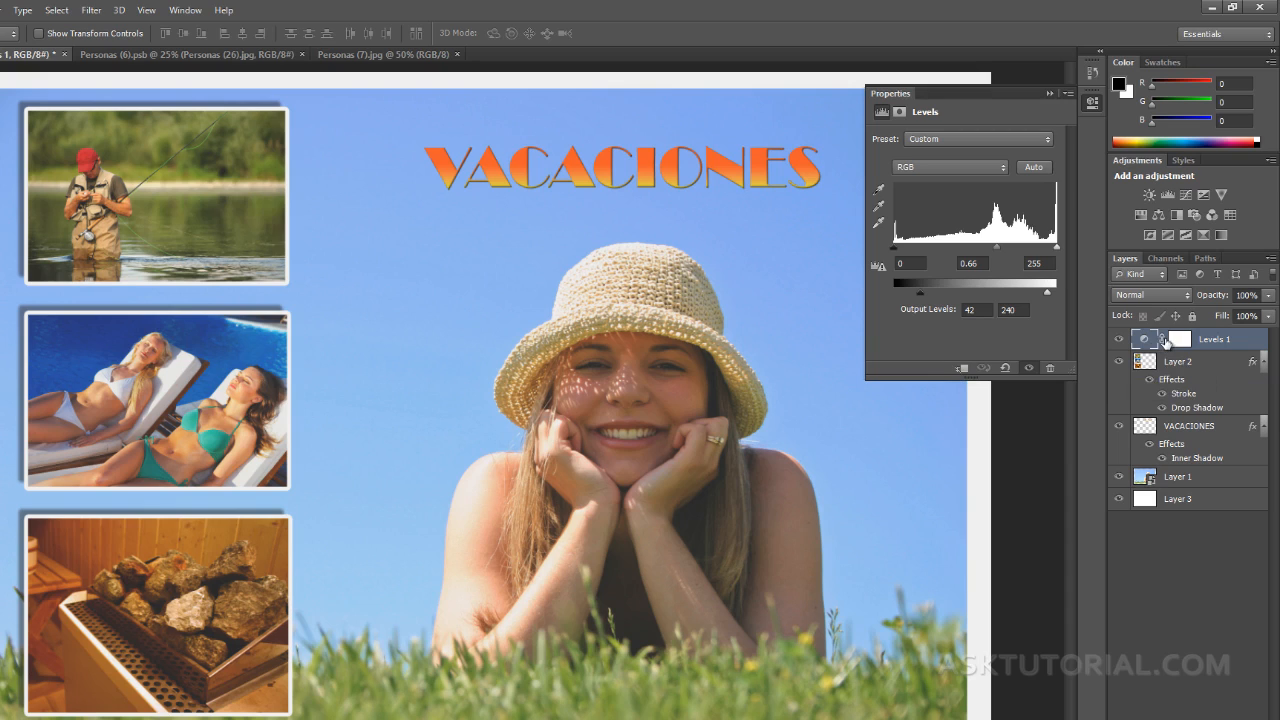
click(963, 369)
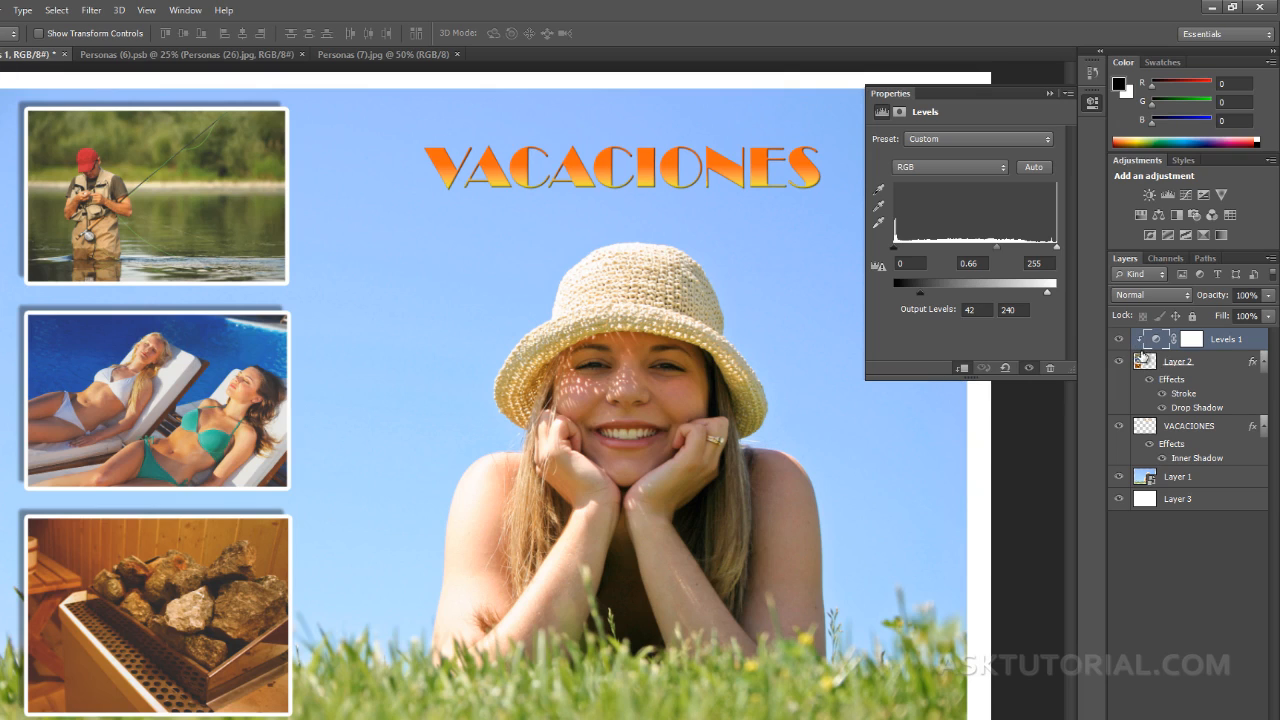
Step: Release the clipping mask between the Levels adjustment and Layer 2
click(1198, 368)
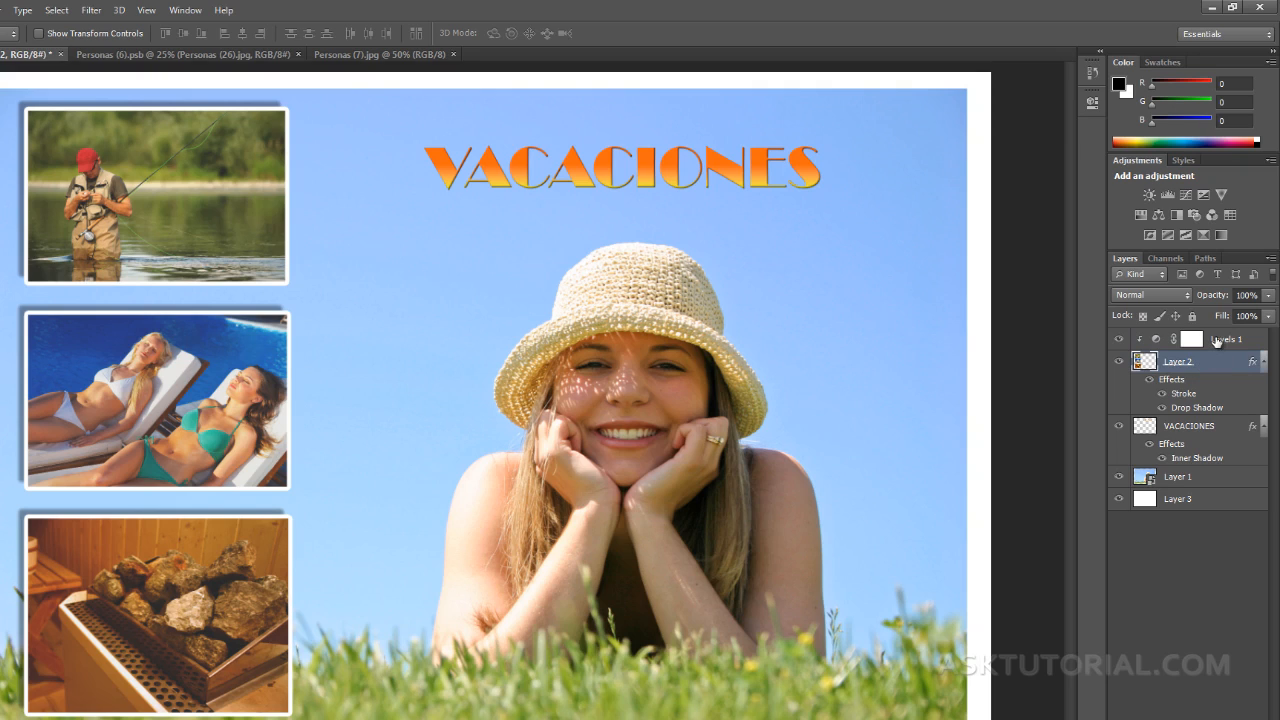
click(1217, 341)
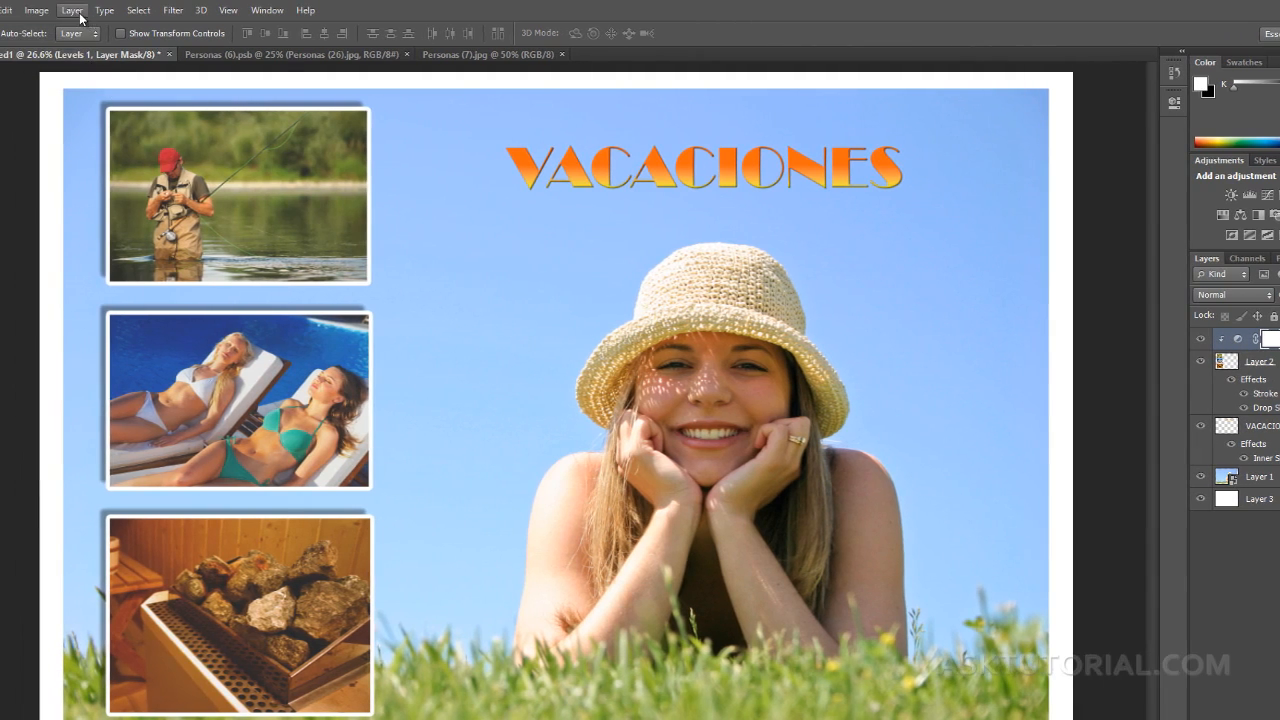
click(30, 11)
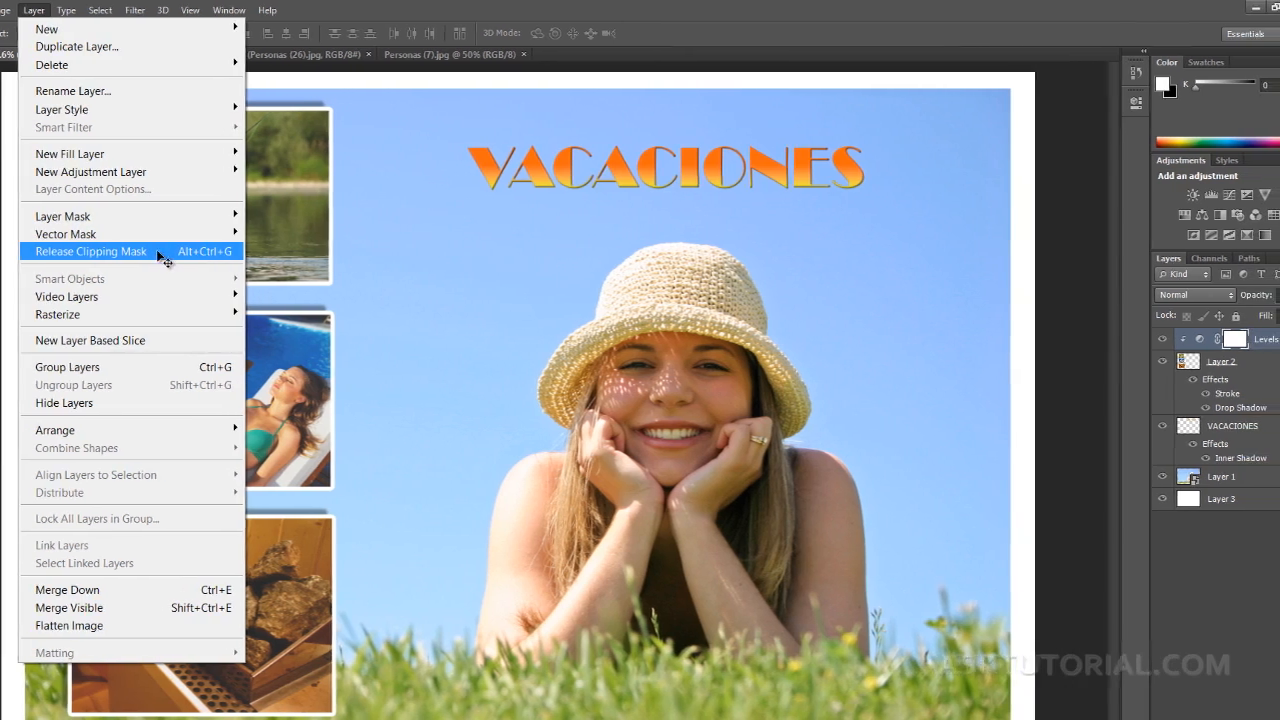
click(200, 252)
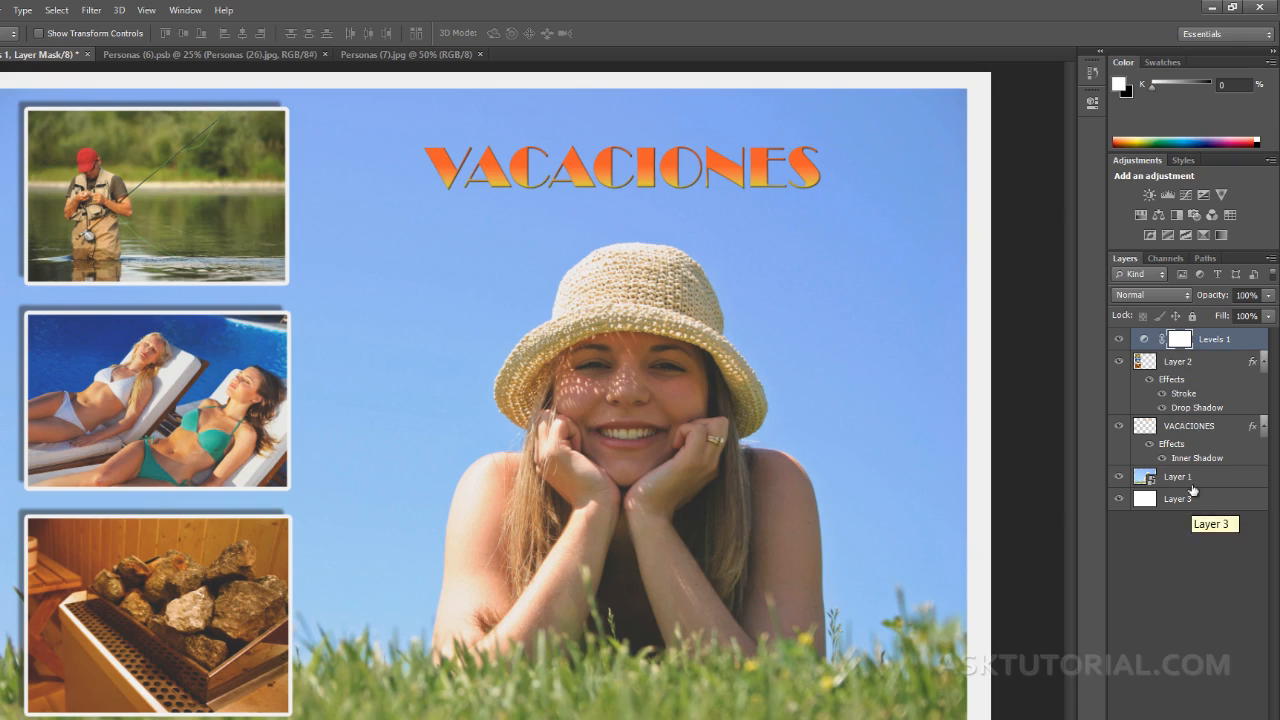
Step: Group Layer 2 and the VACACIONES layer together, check the group's contents and collapse it
click(1210, 364)
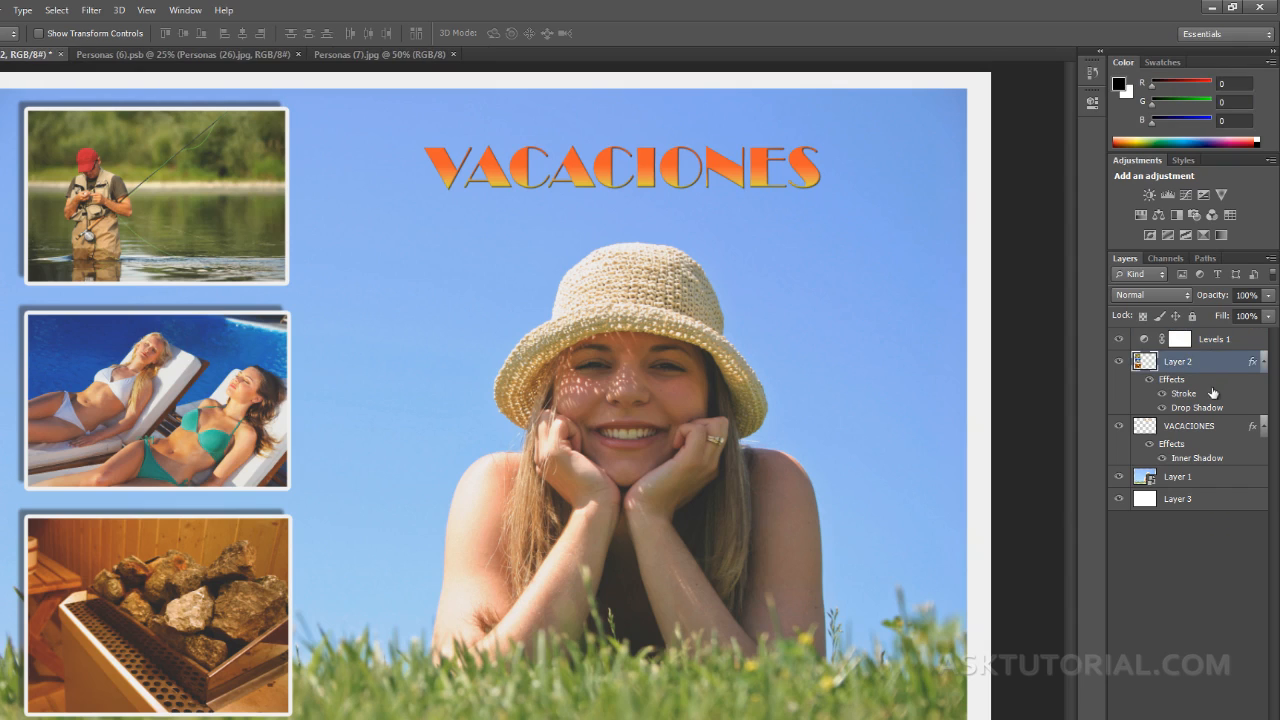
ctrl+click(1219, 428)
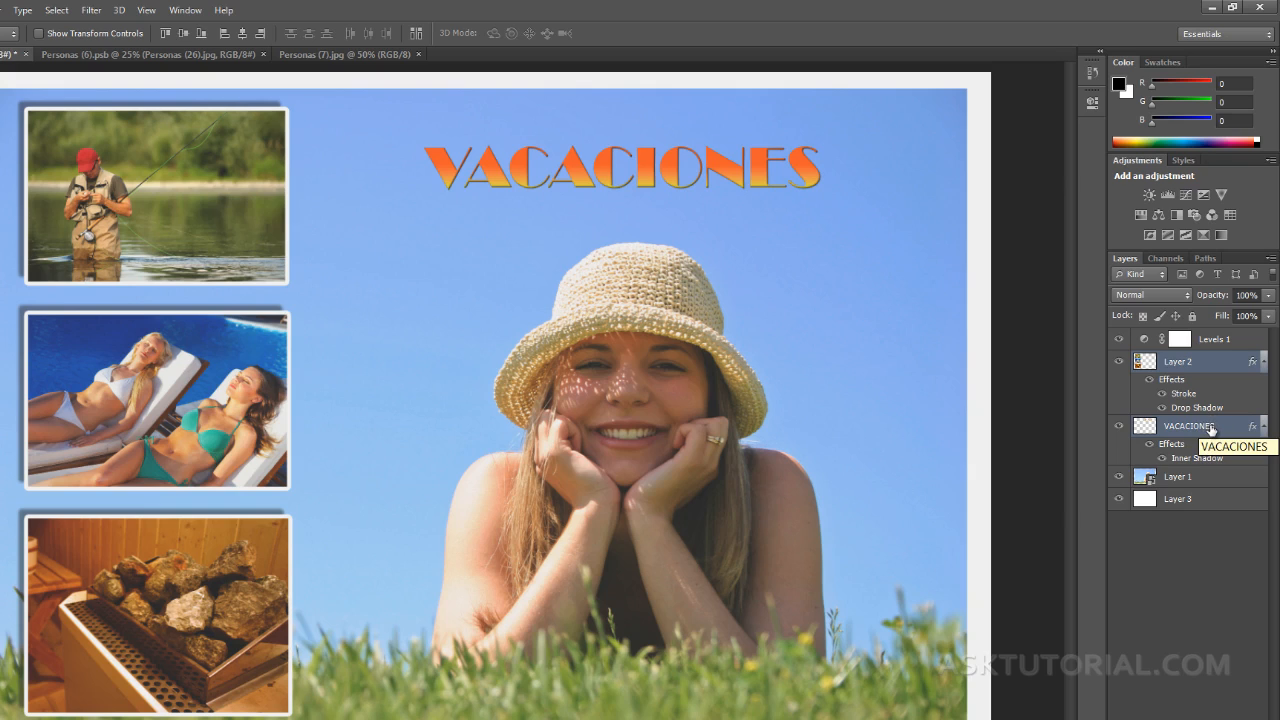
key(ctrl+g)
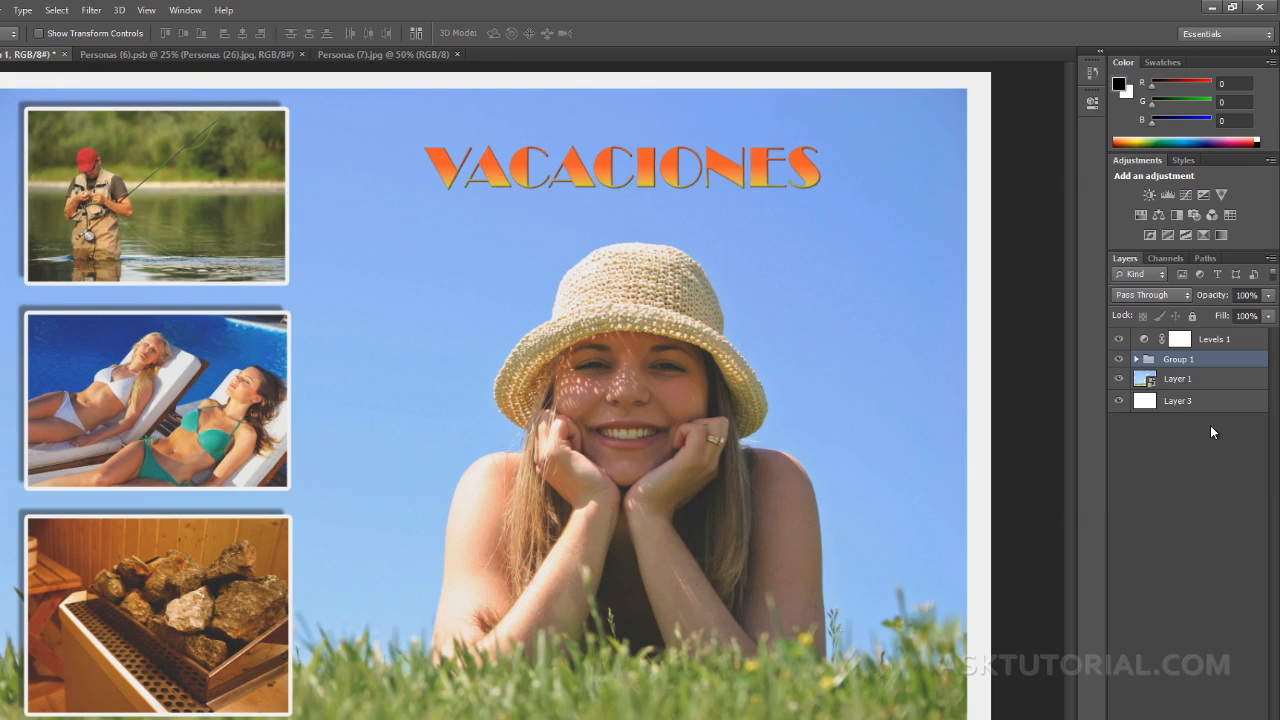
click(1136, 359)
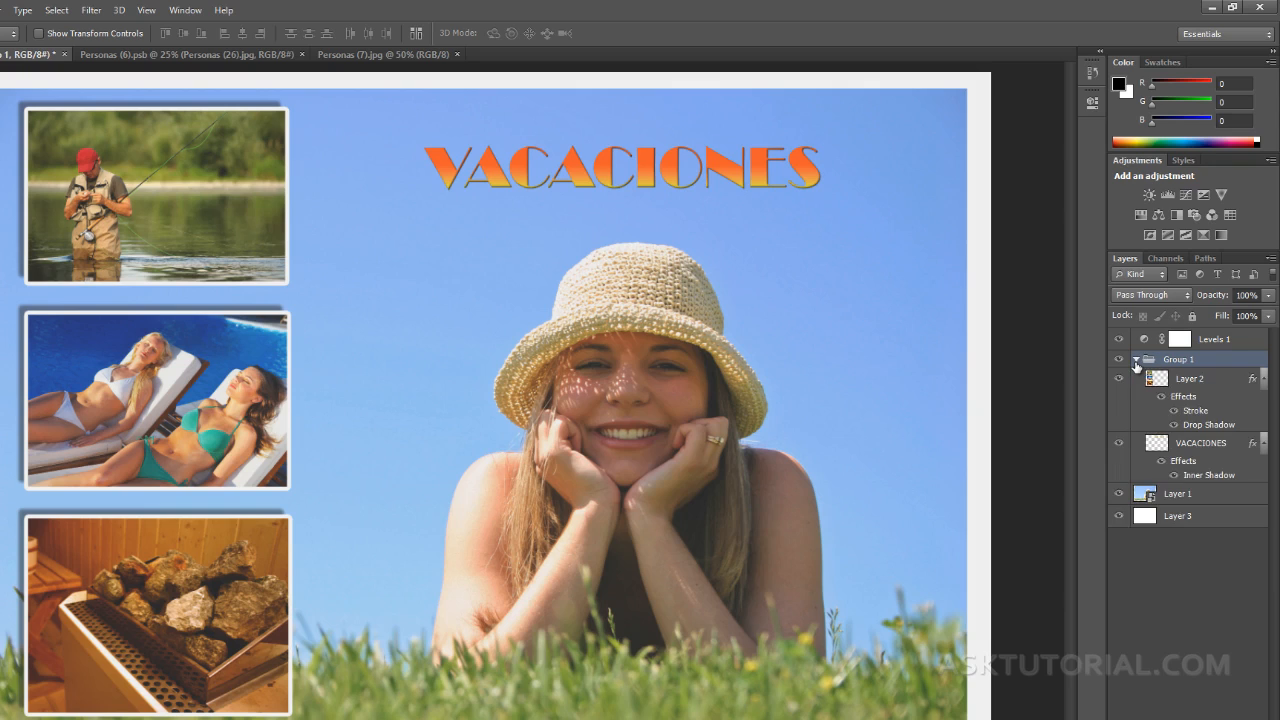
click(1136, 359)
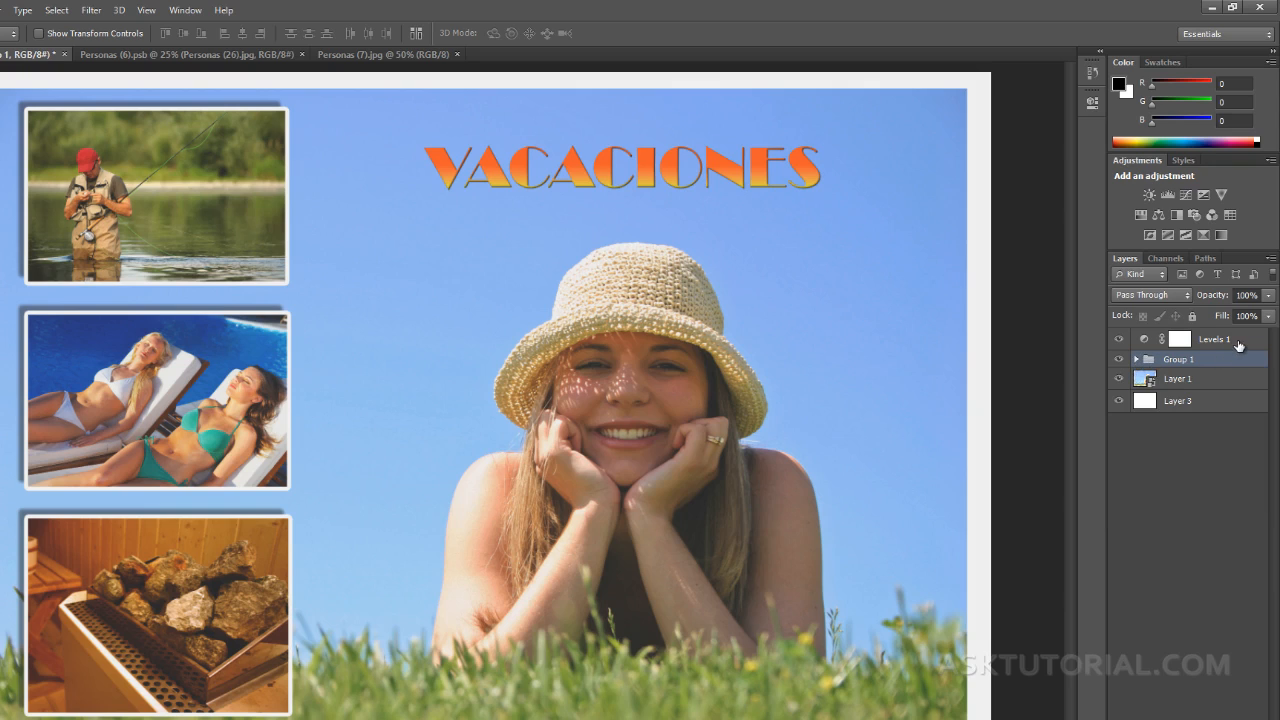
Step: Clip the Levels adjustment to Group 1 so it affects only the framed photos and the title
click(1222, 346)
double_click(1145, 340)
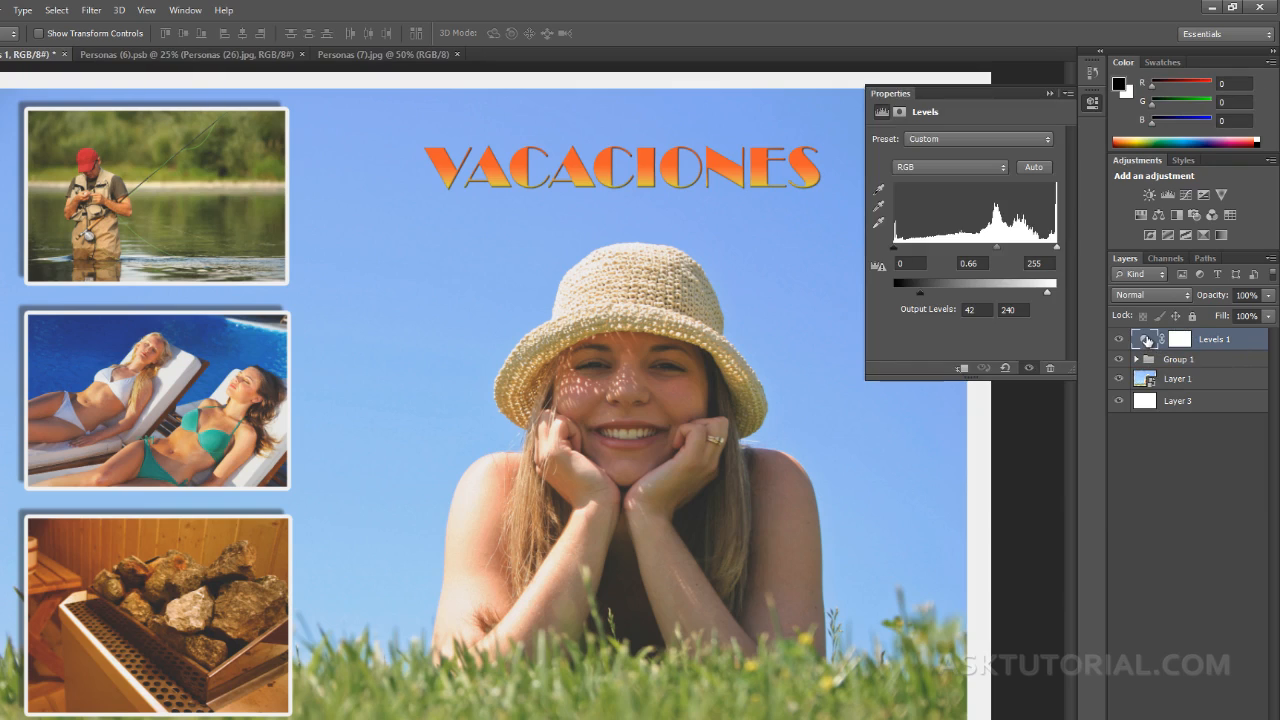
click(962, 369)
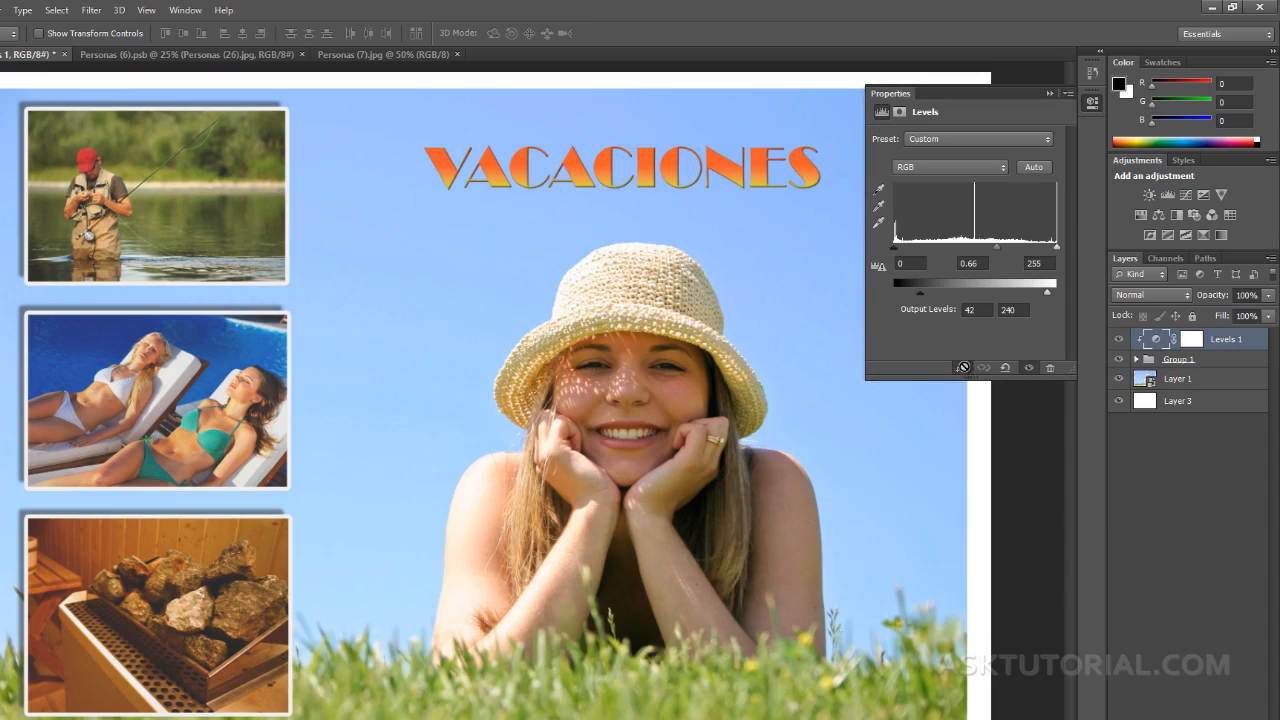
click(1174, 436)
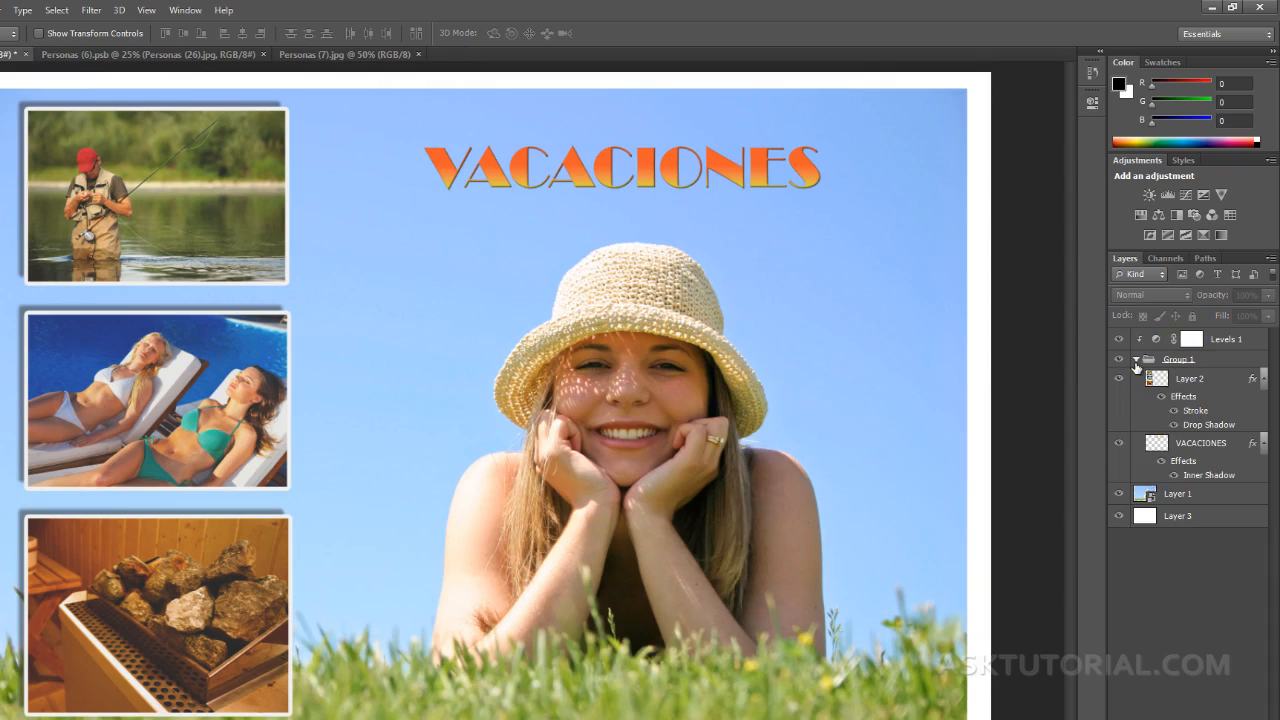
click(1136, 359)
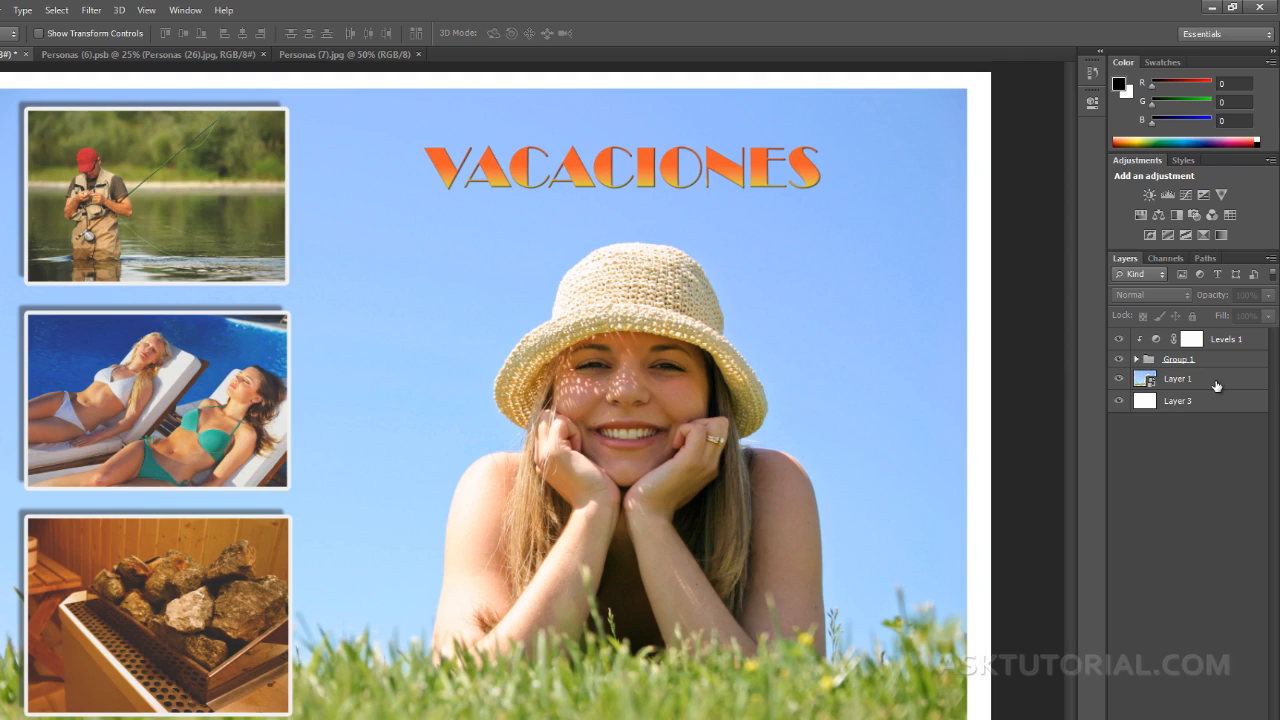
Step: Toggle the visibility of Layer 1 and Layer 3 off and on to examine what each contributes
click(1216, 386)
click(1120, 380)
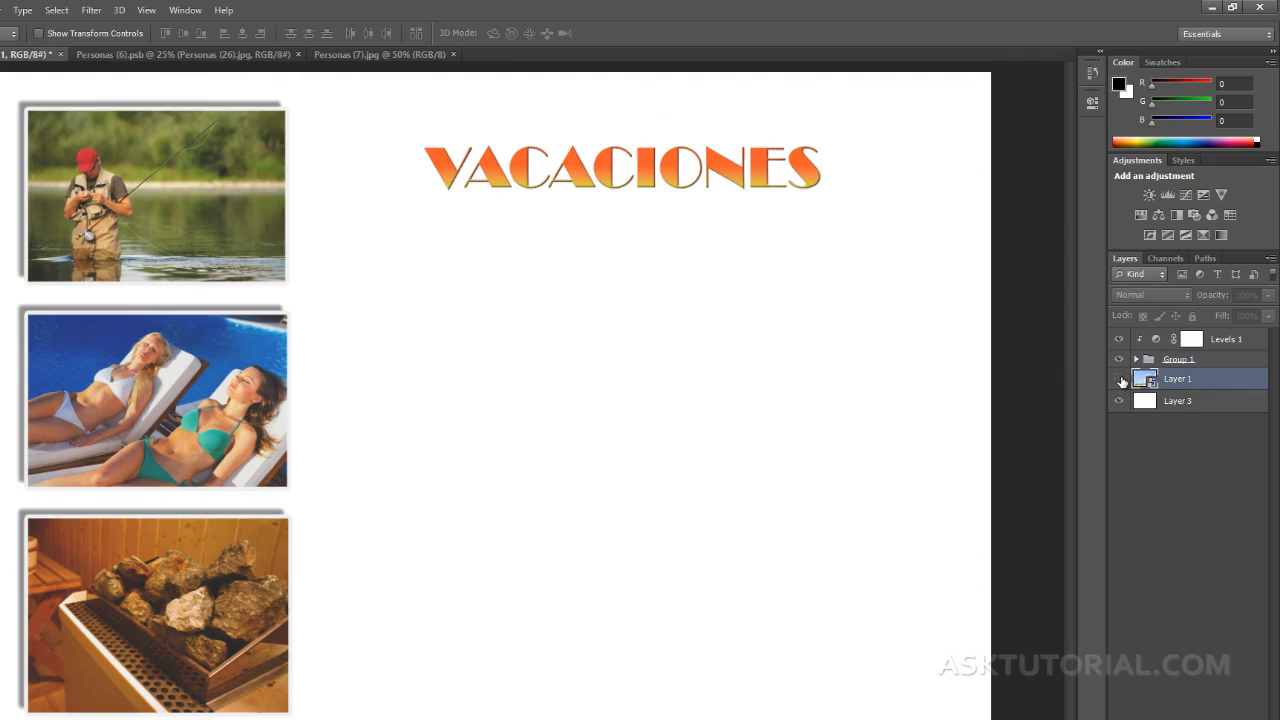
click(1120, 380)
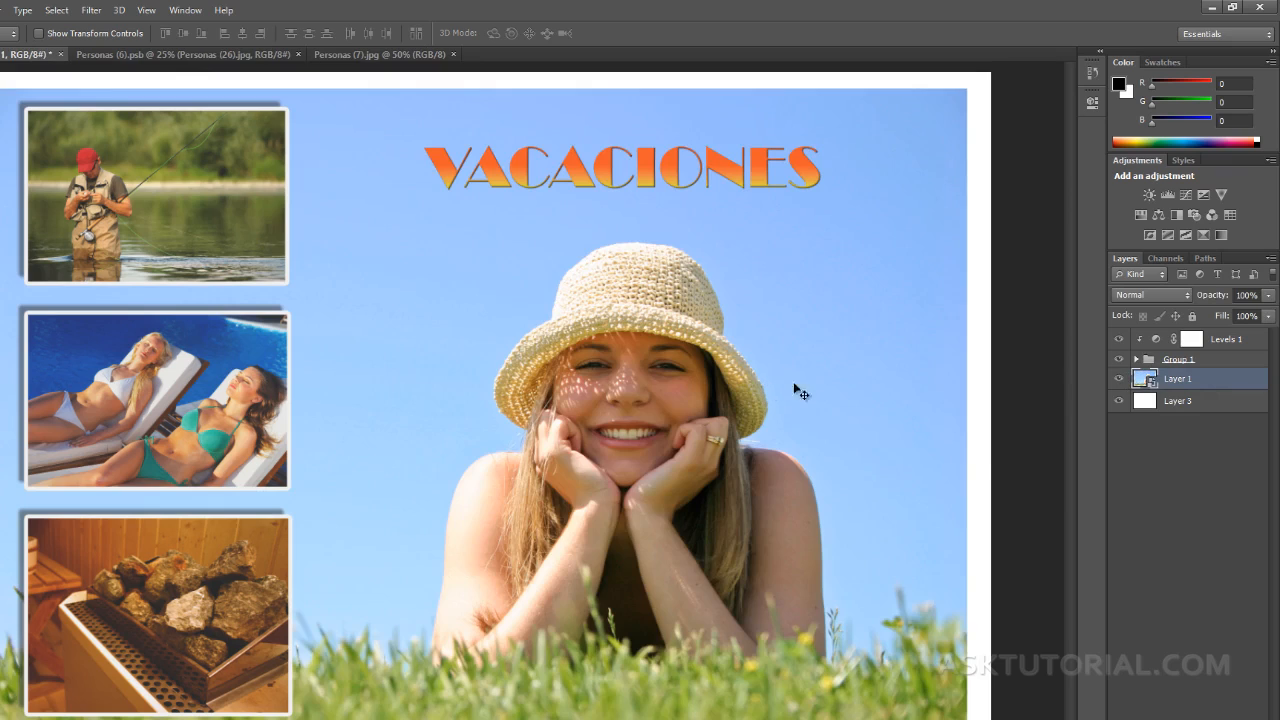
click(1120, 401)
click(1120, 401)
Step: Try Layer 3 inside Group 1 beneath VACACIONES, and return it to the bottom of the layer stack
click(1136, 360)
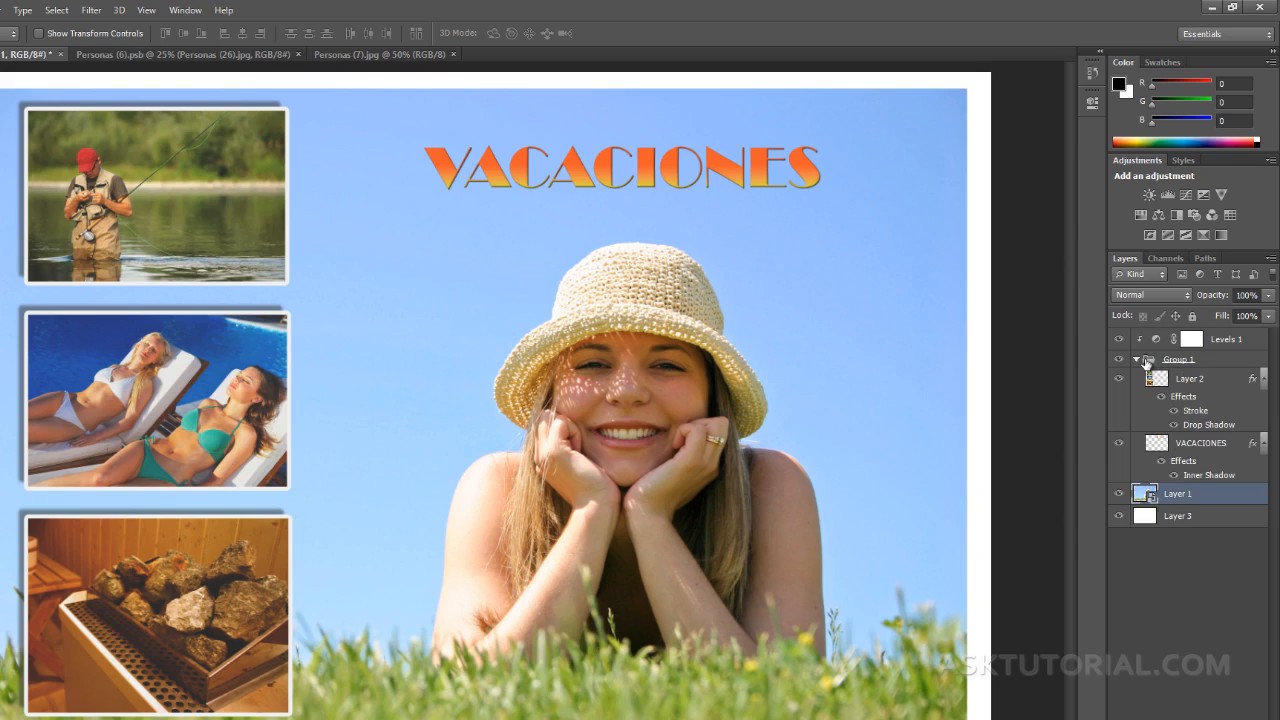
click(1199, 364)
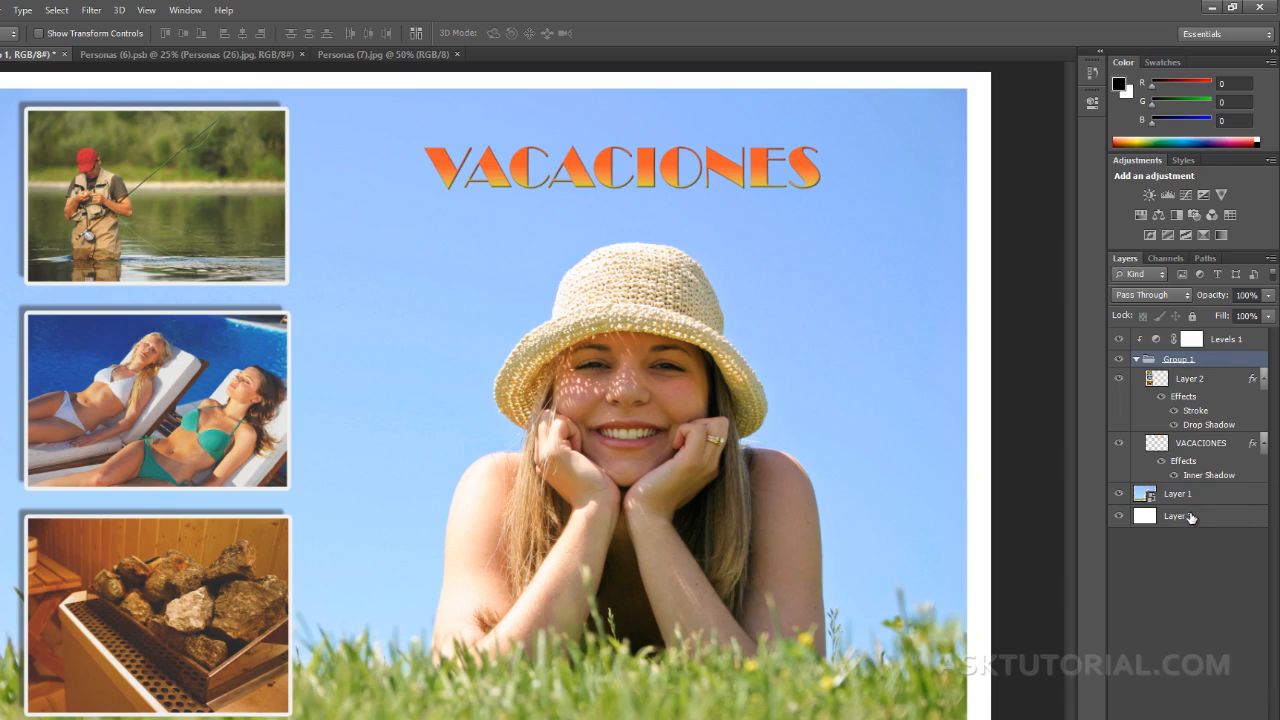
mouse_move(1186, 505)
mouse_down()
mouse_move(1195, 367)
mouse_move(1203, 503)
mouse_up()
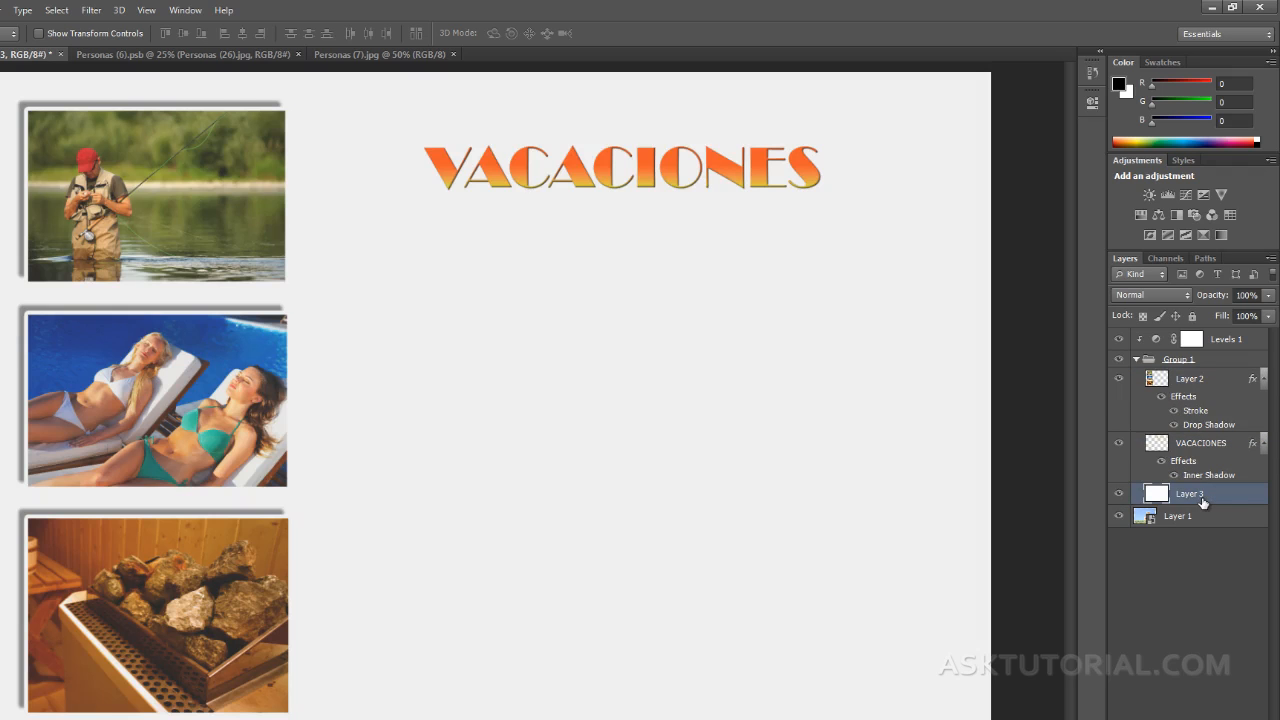
click(1252, 345)
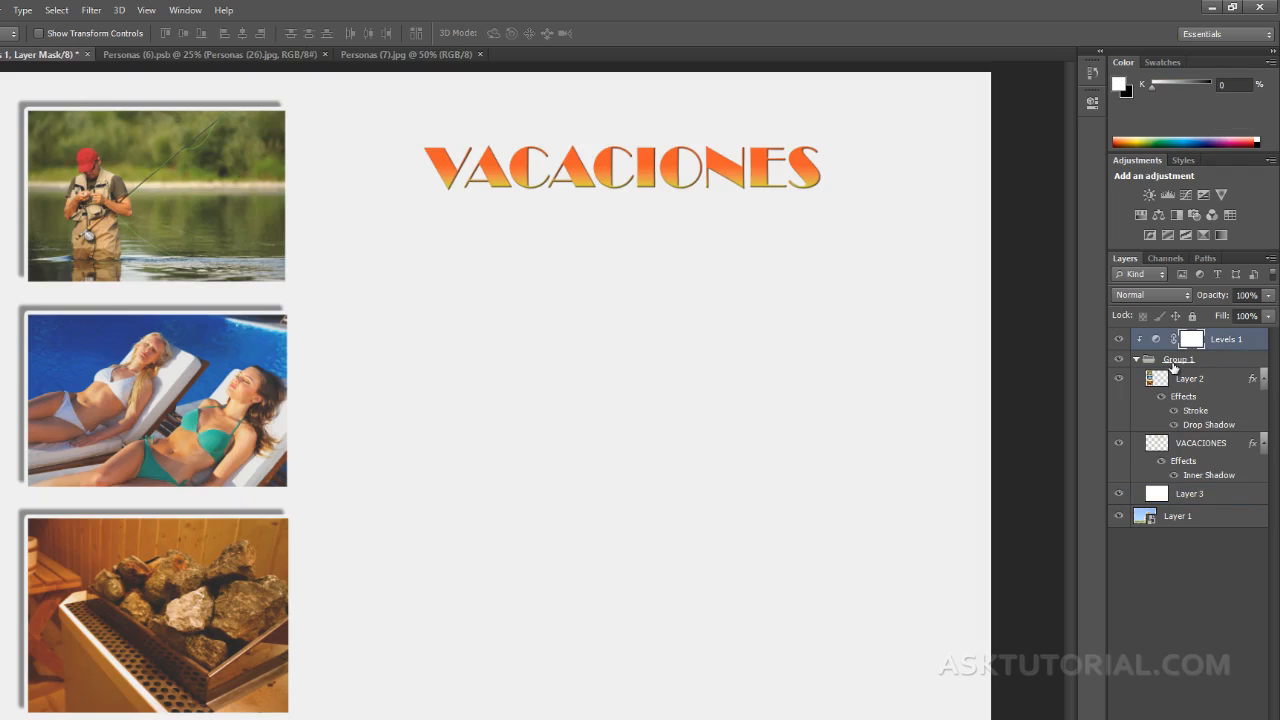
drag(1206, 494, 1196, 540)
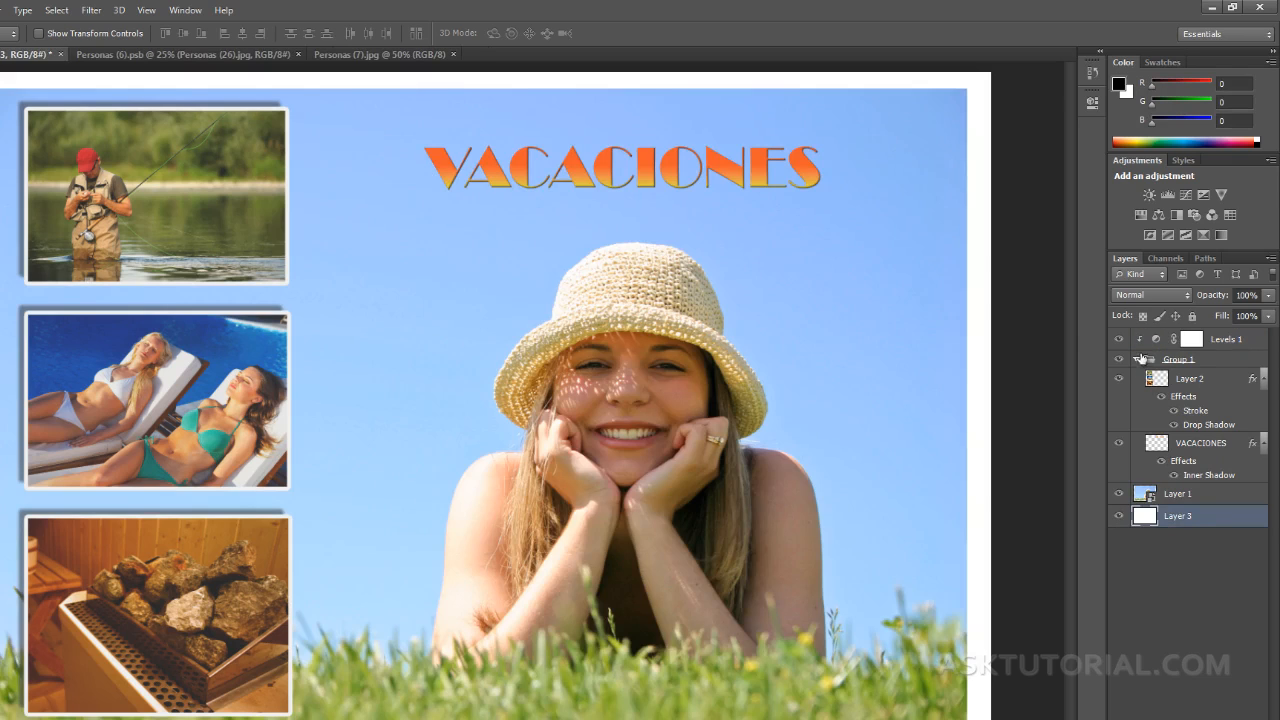
click(1138, 359)
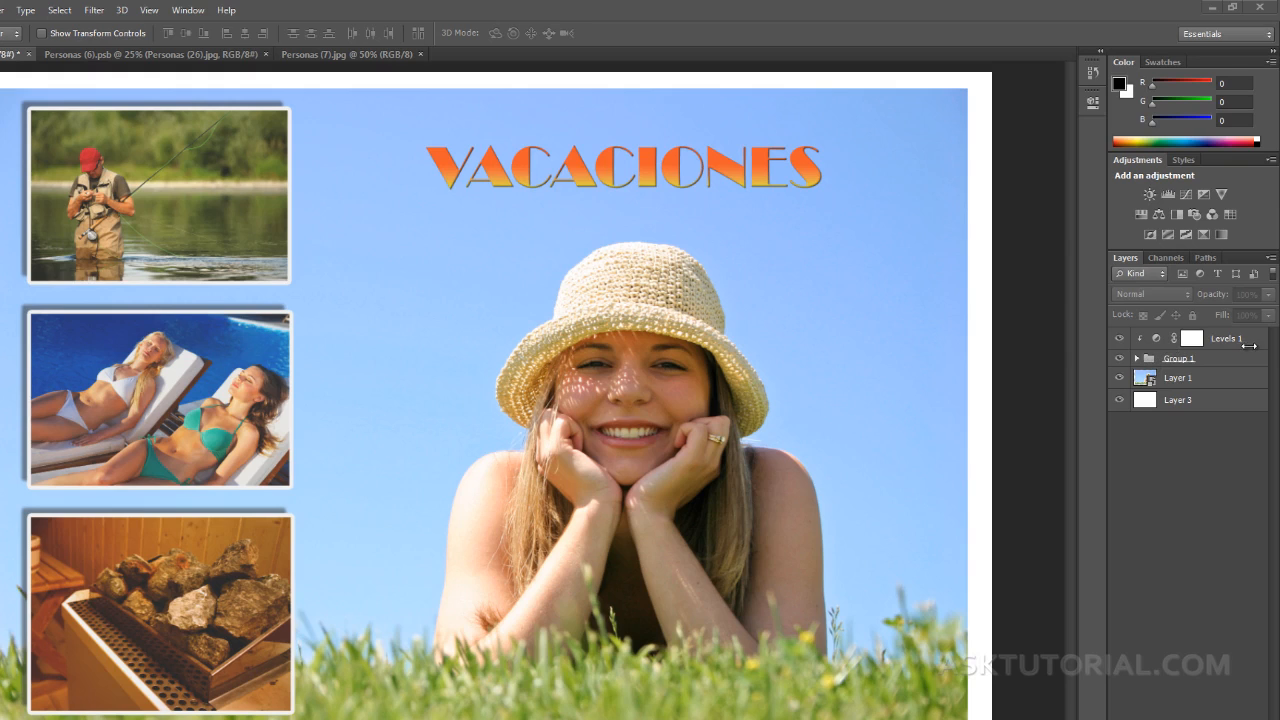
Step: Unclip the Levels adjustment from Group 1 so it affects all layers below, and deselect the layers
double_click(1158, 340)
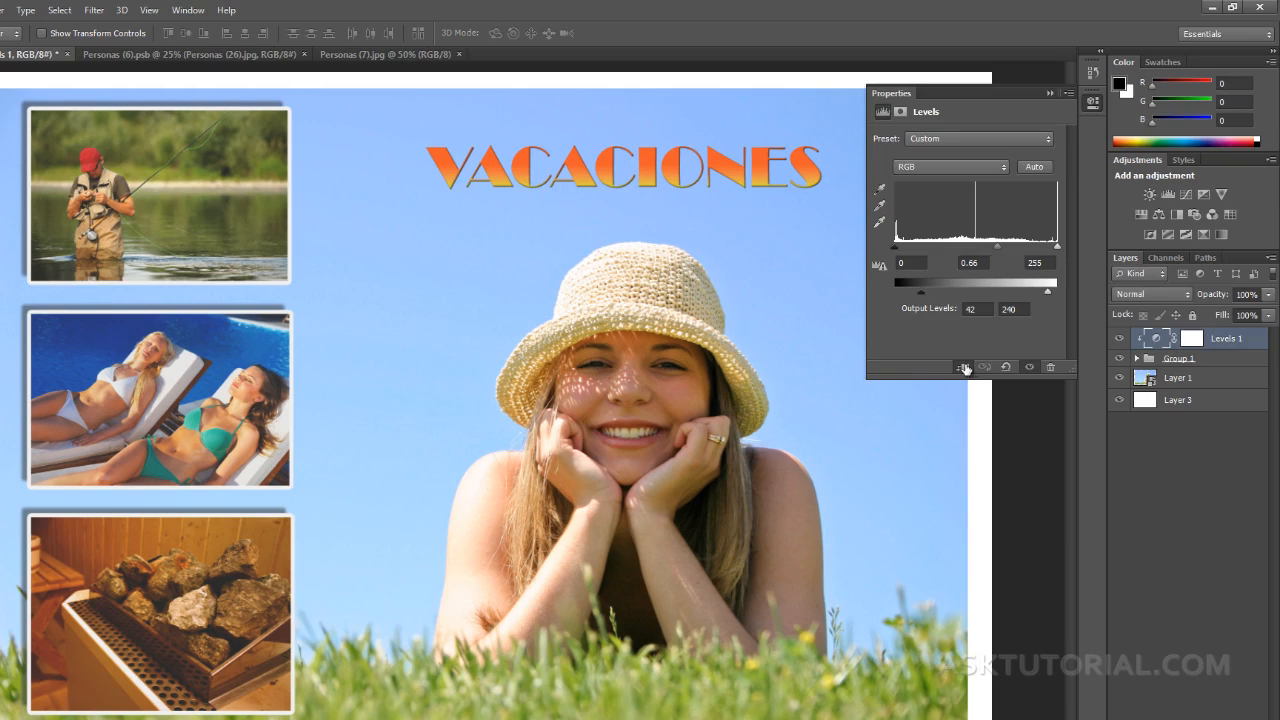
click(964, 368)
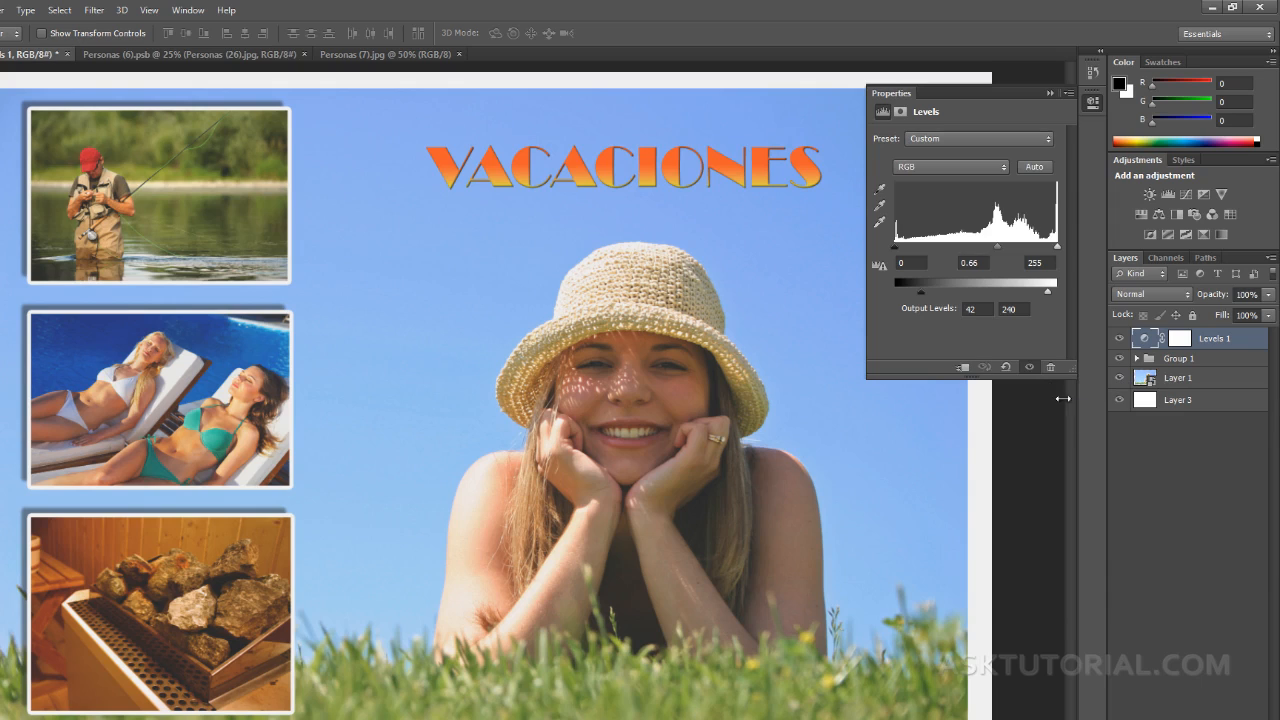
click(1139, 431)
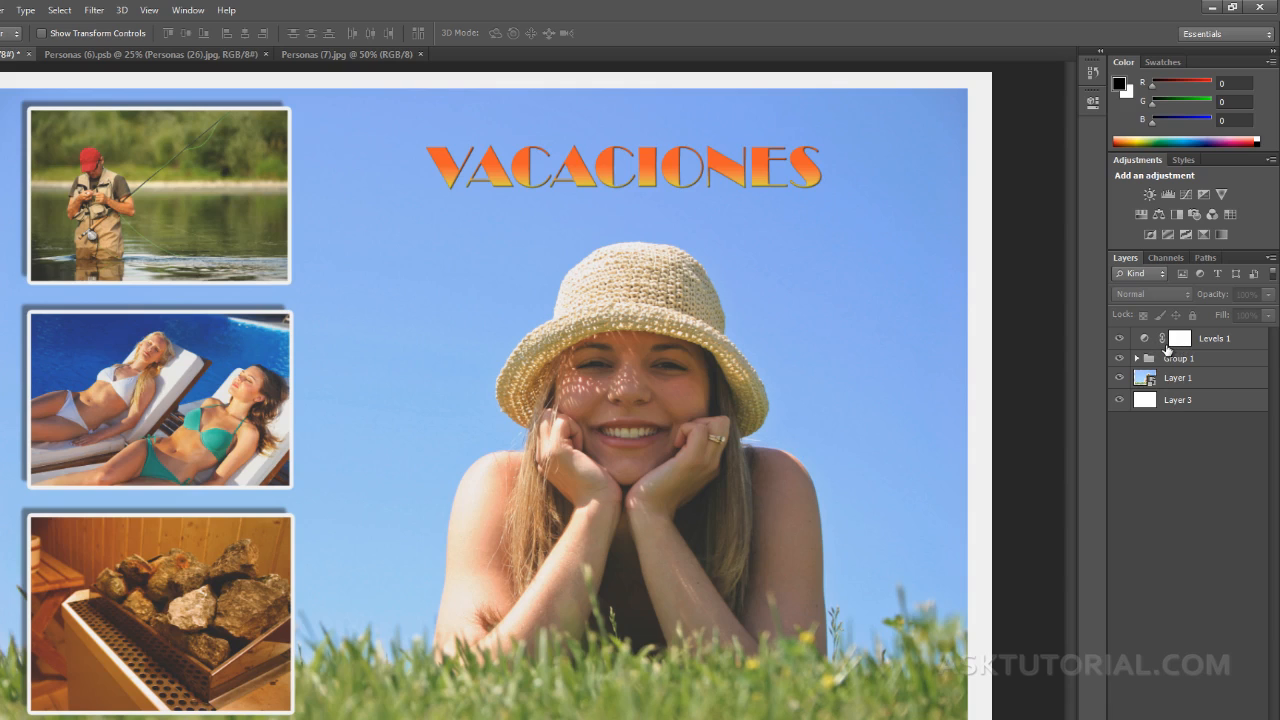
Step: Review the Levels settings and clip the Levels adjustment to Group 1 so it affects only that group
double_click(1146, 341)
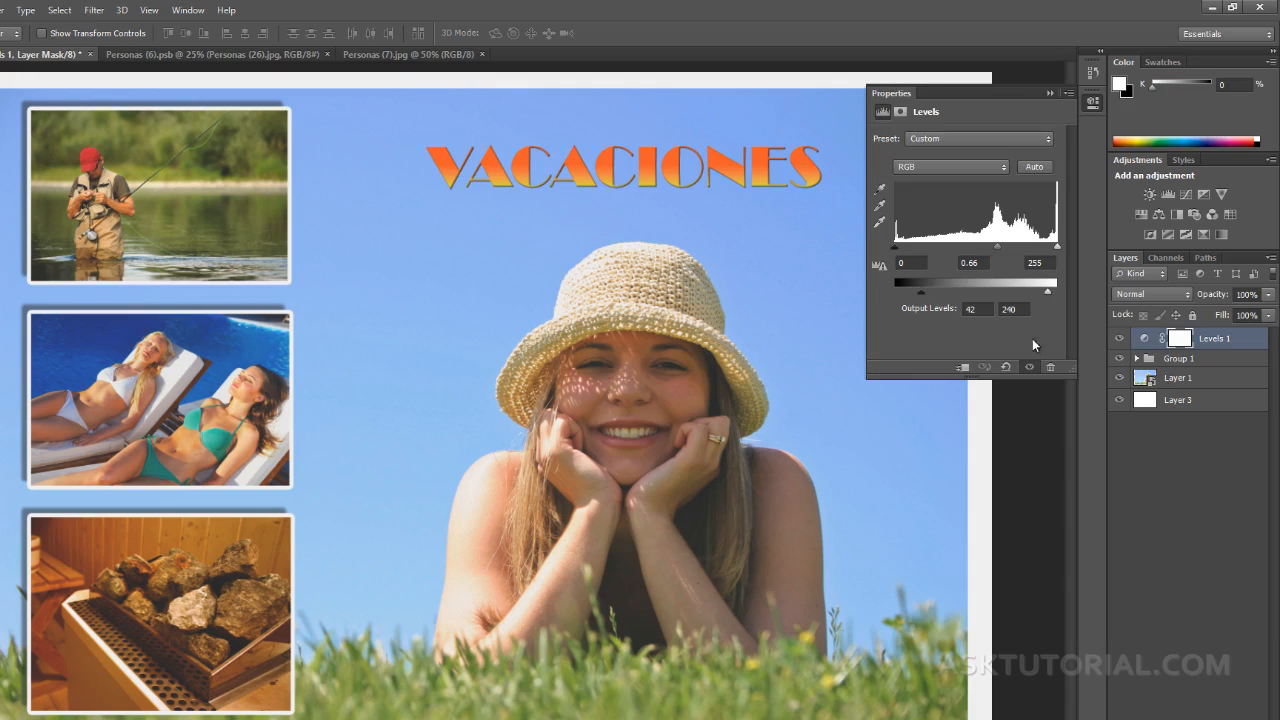
click(1129, 453)
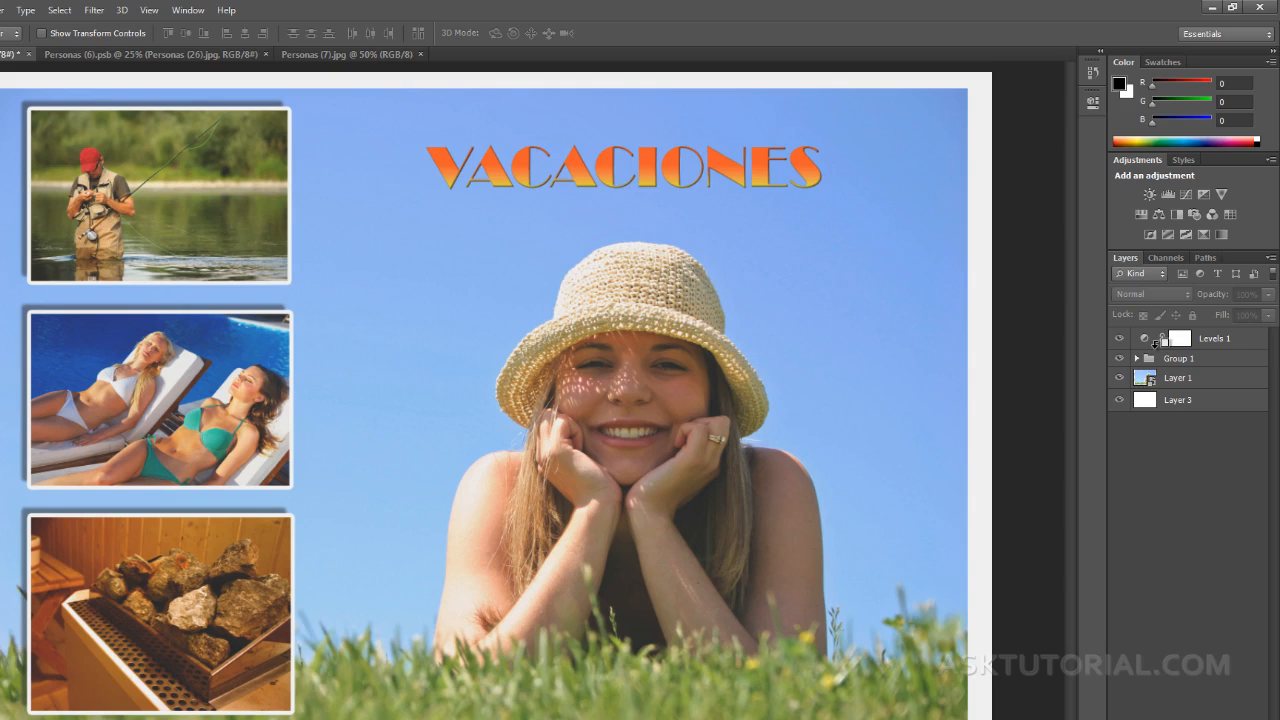
alt+click(1156, 343)
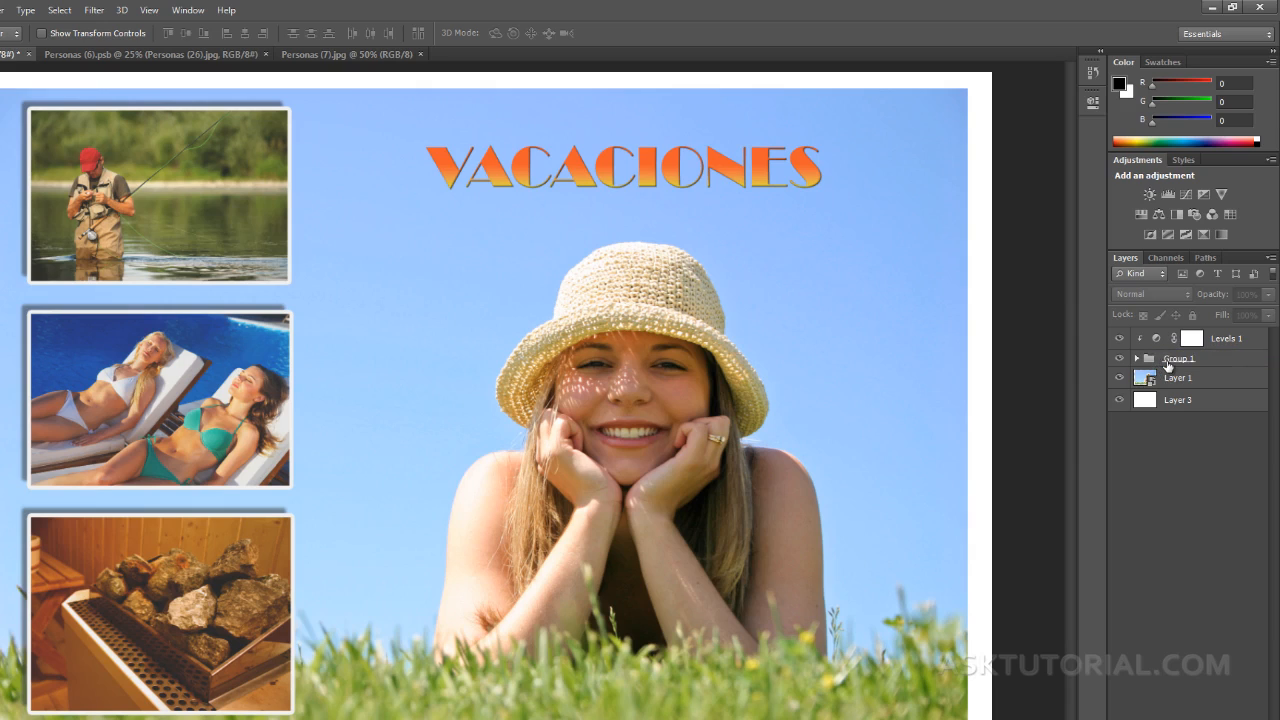
double_click(1156, 340)
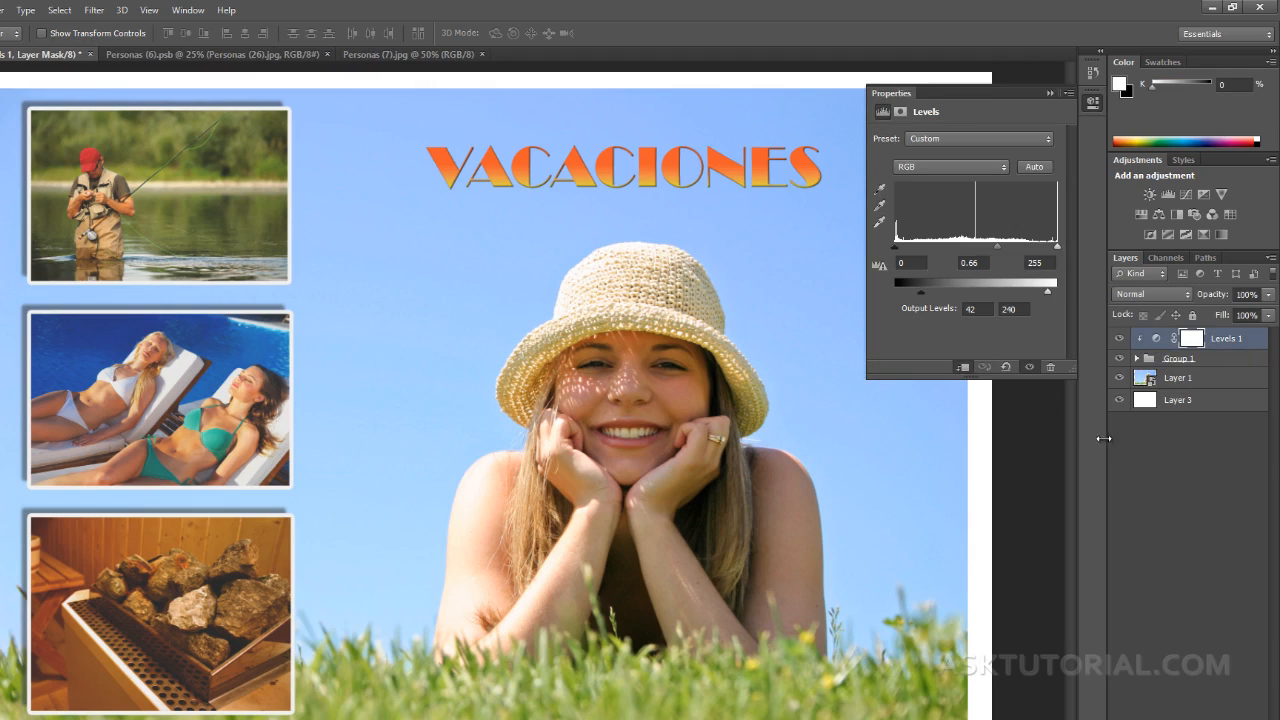
click(1138, 448)
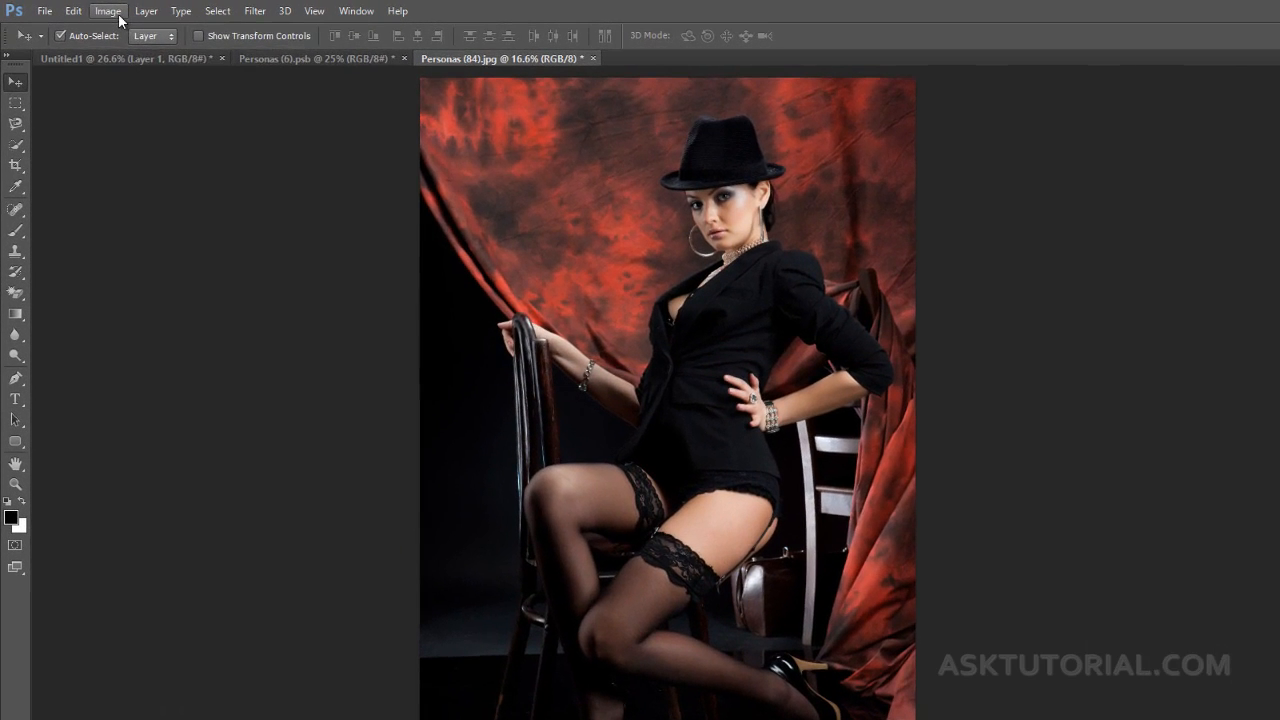
Step: Examine the image adjustment commands available for the Background layer of Personas (84).jpg
click(108, 12)
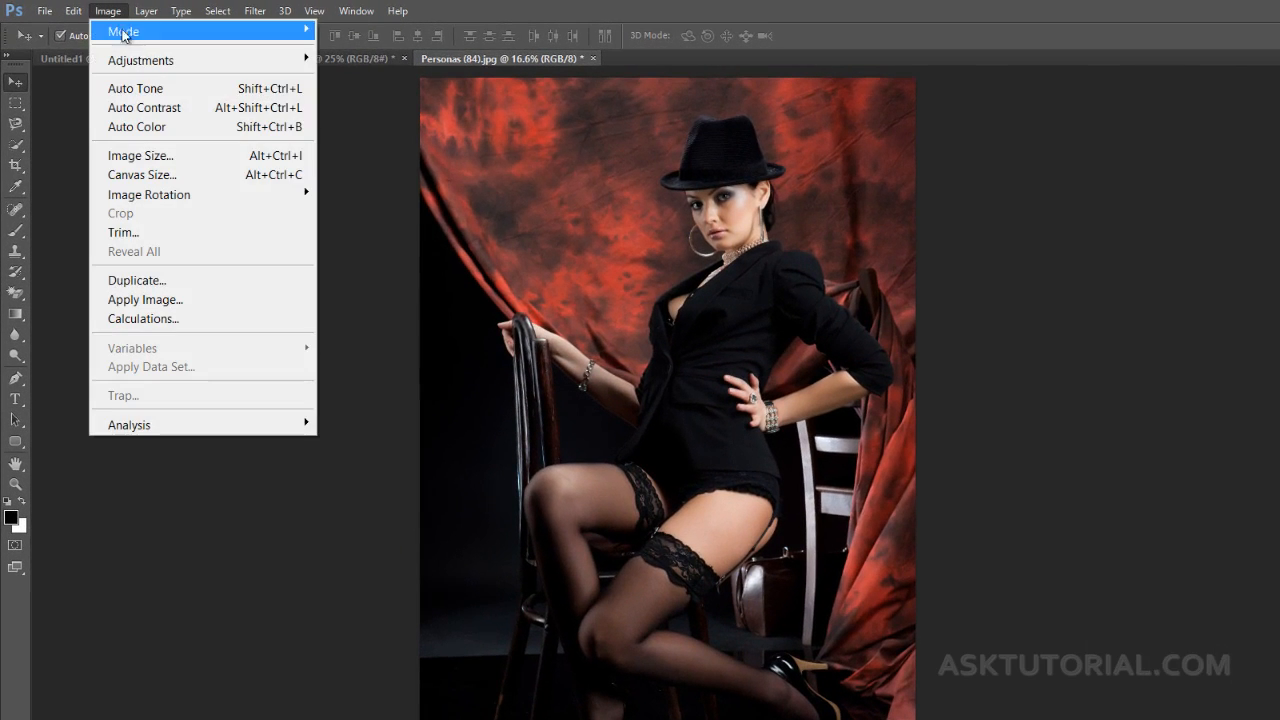
mouse_move(140, 59)
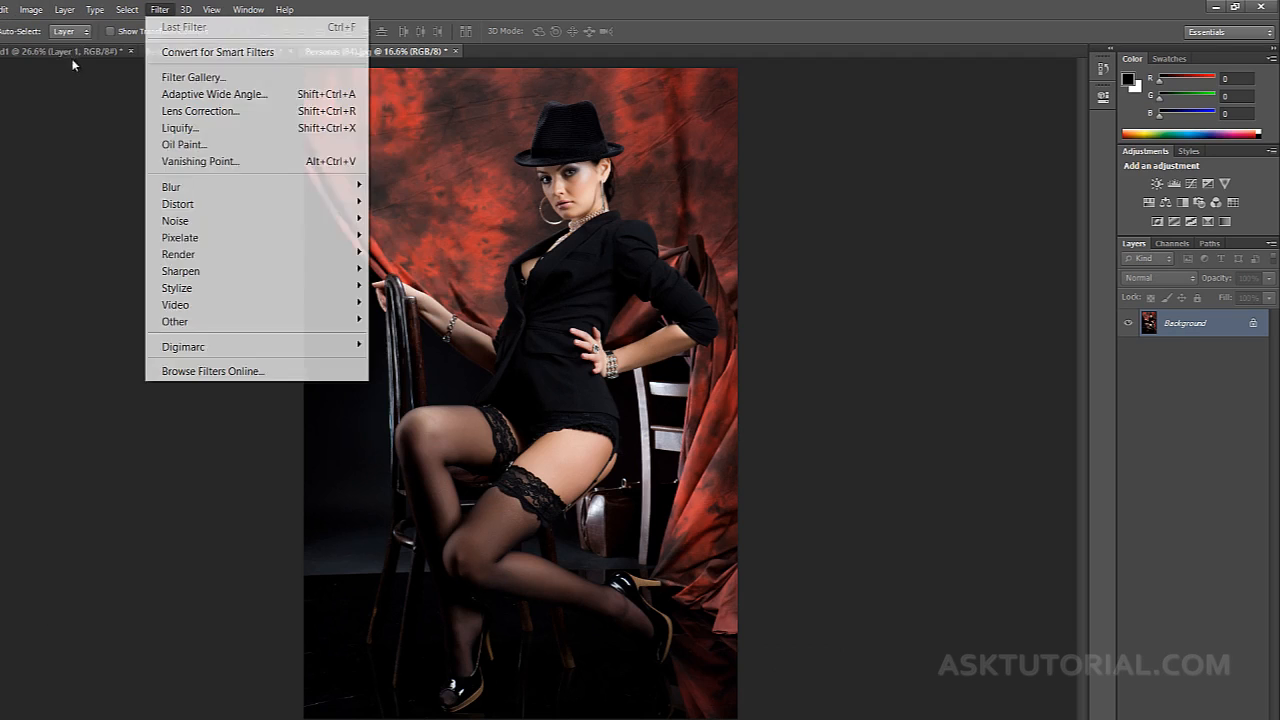
mouse_move(61, 10)
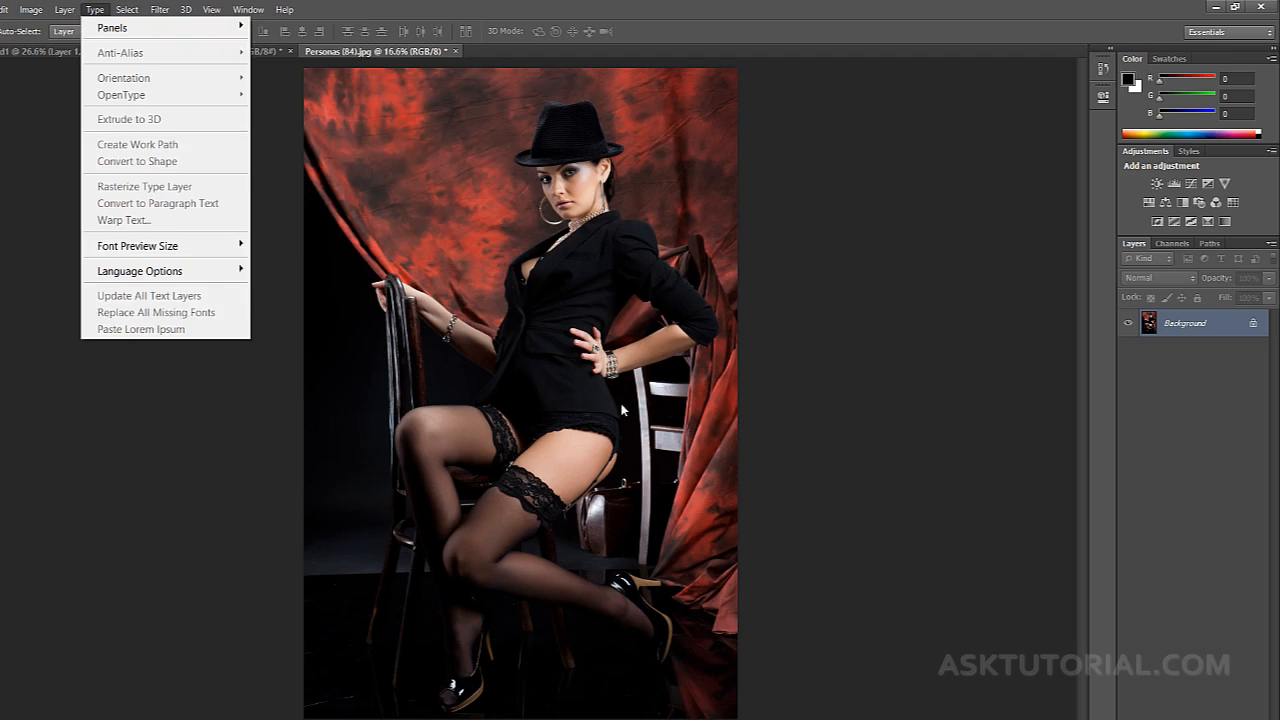
click(1187, 375)
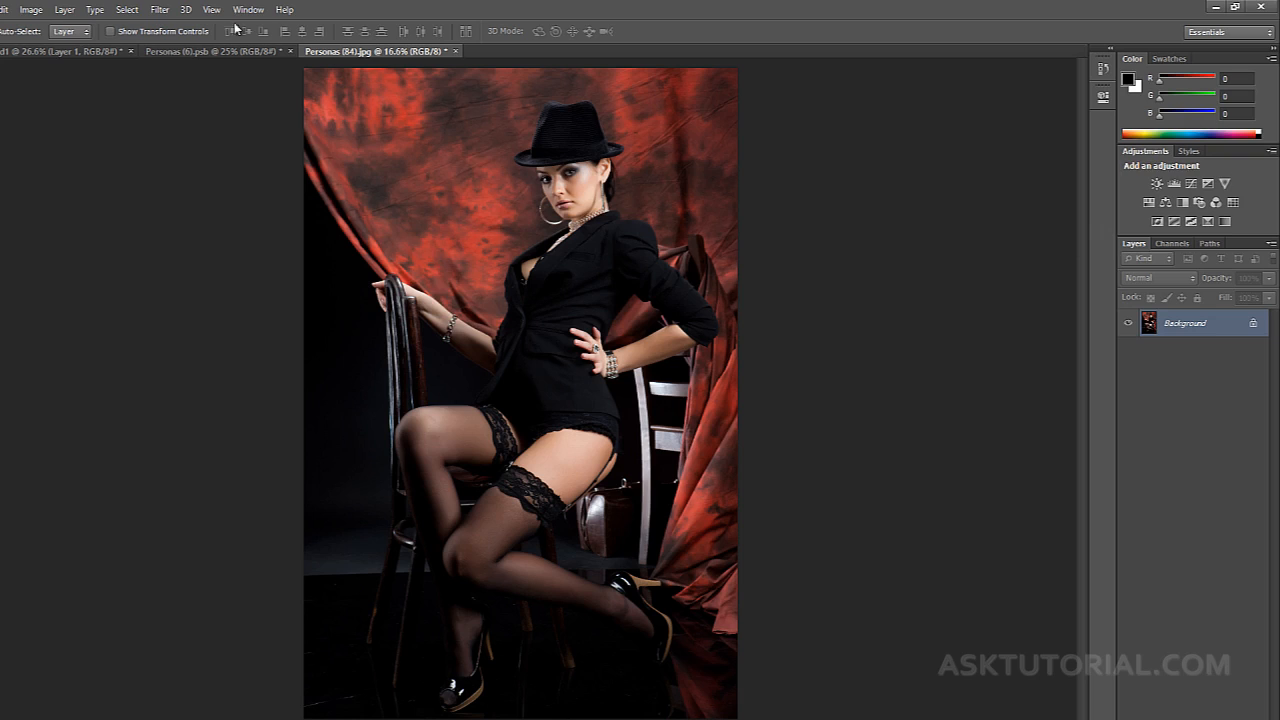
click(39, 11)
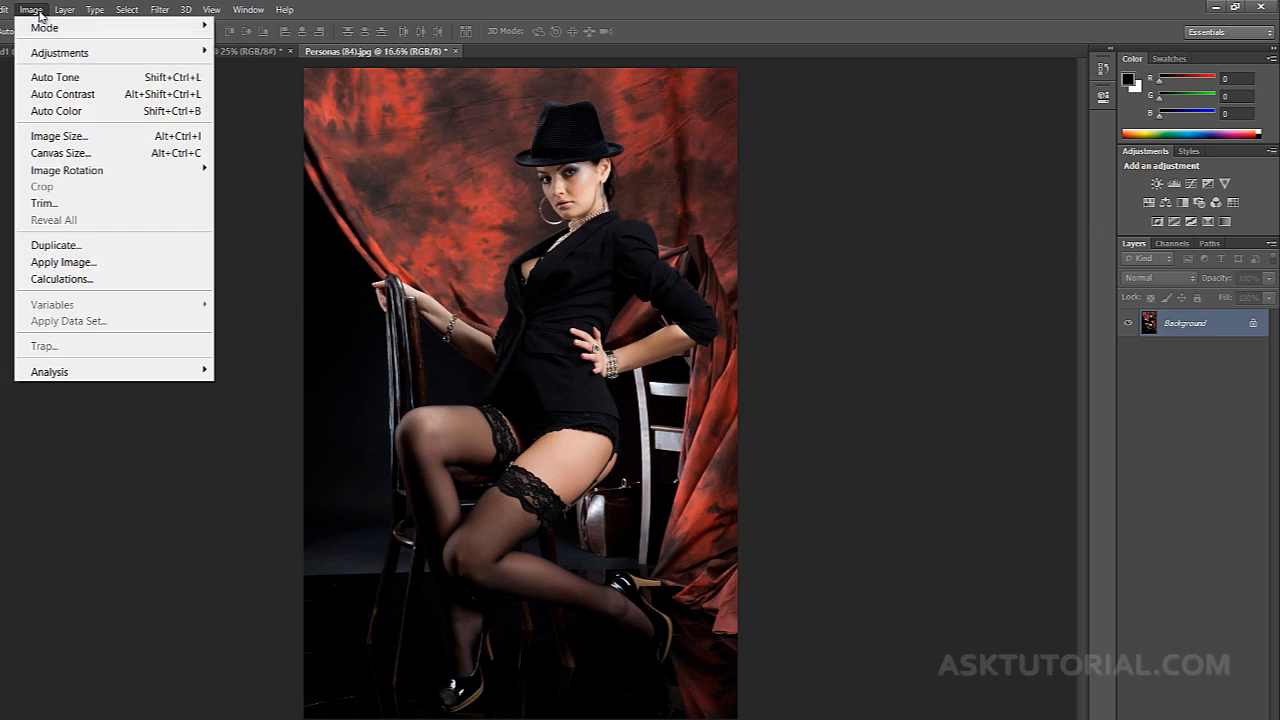
mouse_move(54, 55)
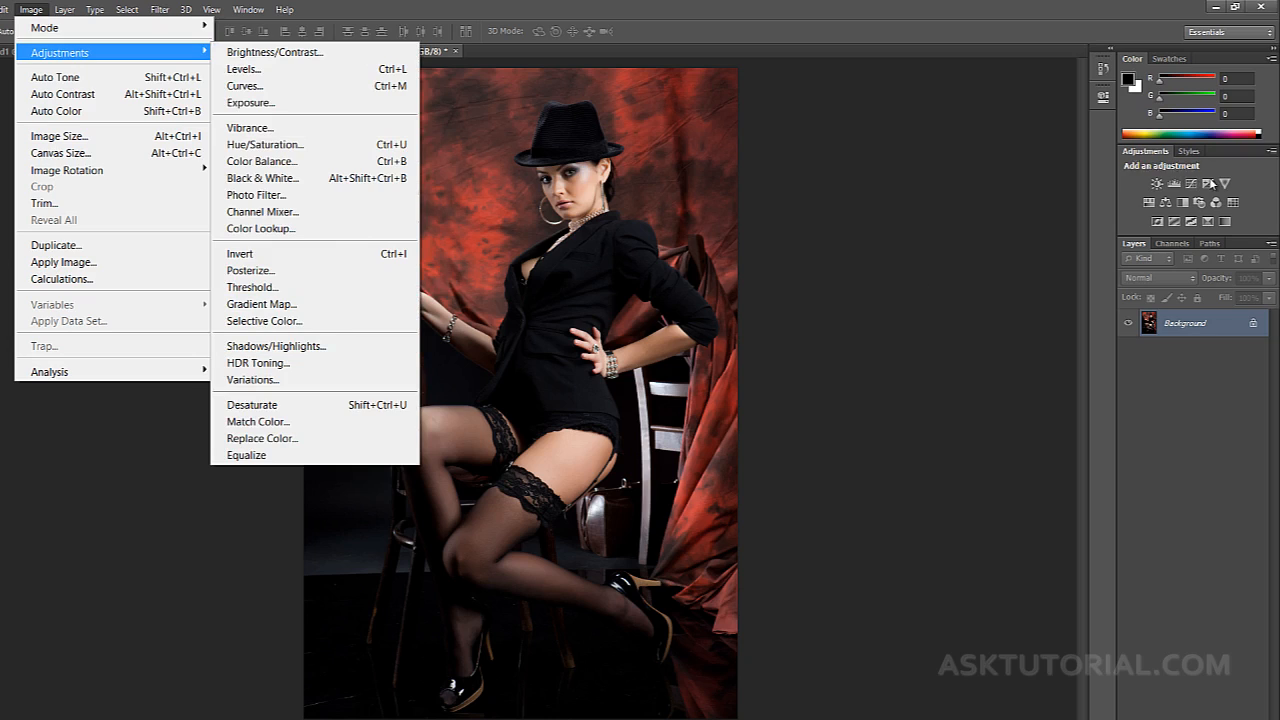
click(1180, 354)
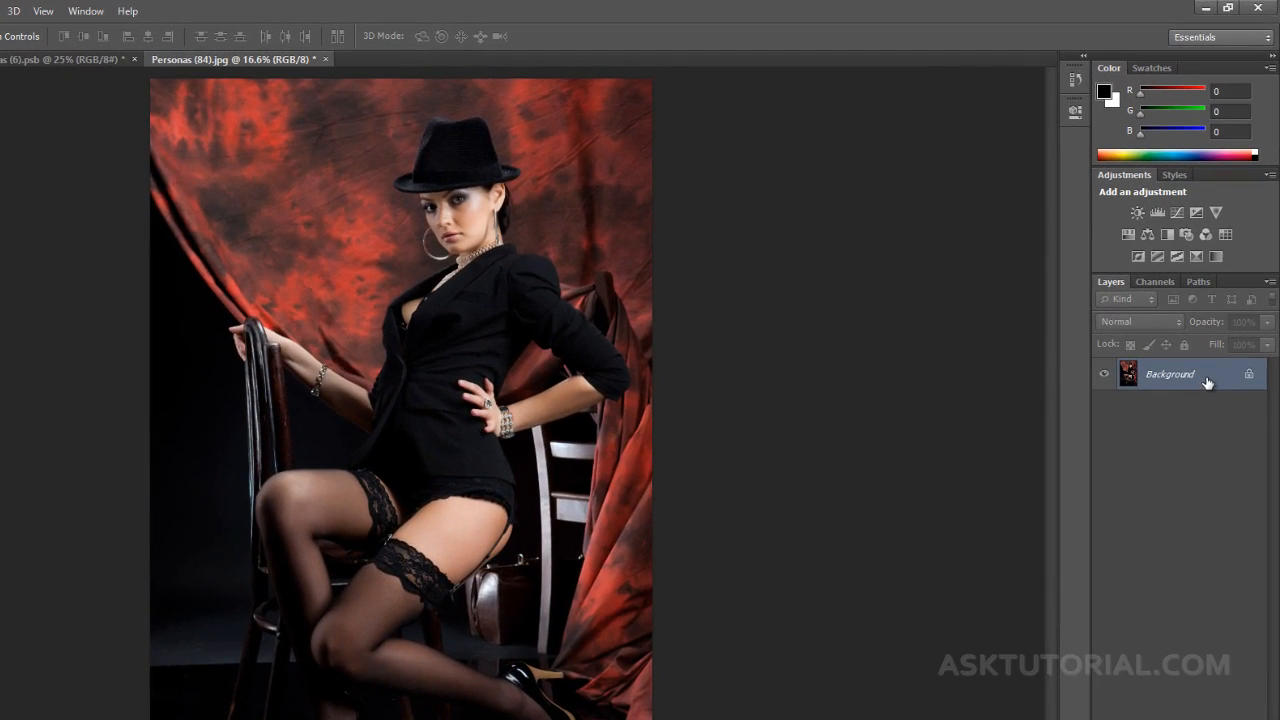
Step: Convert the Background layer of Personas (84).jpg to a smart object and review its layer options
right_click(1207, 384)
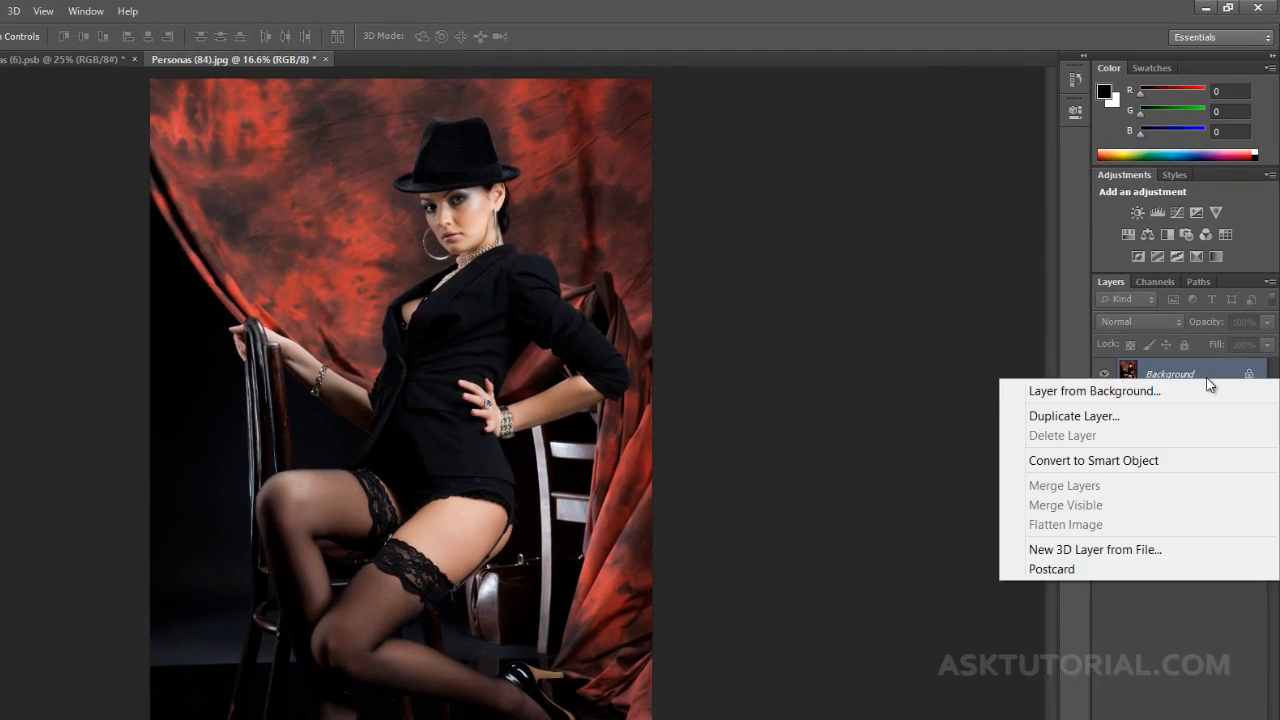
click(1145, 461)
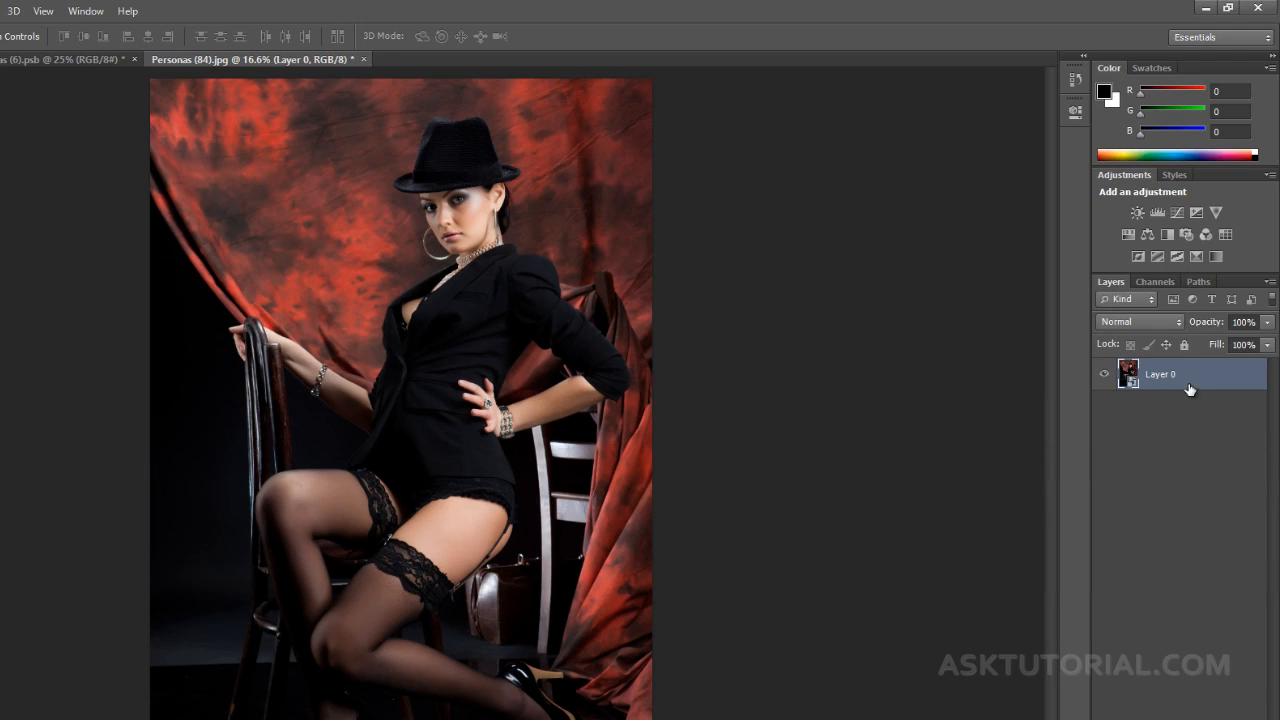
right_click(1189, 389)
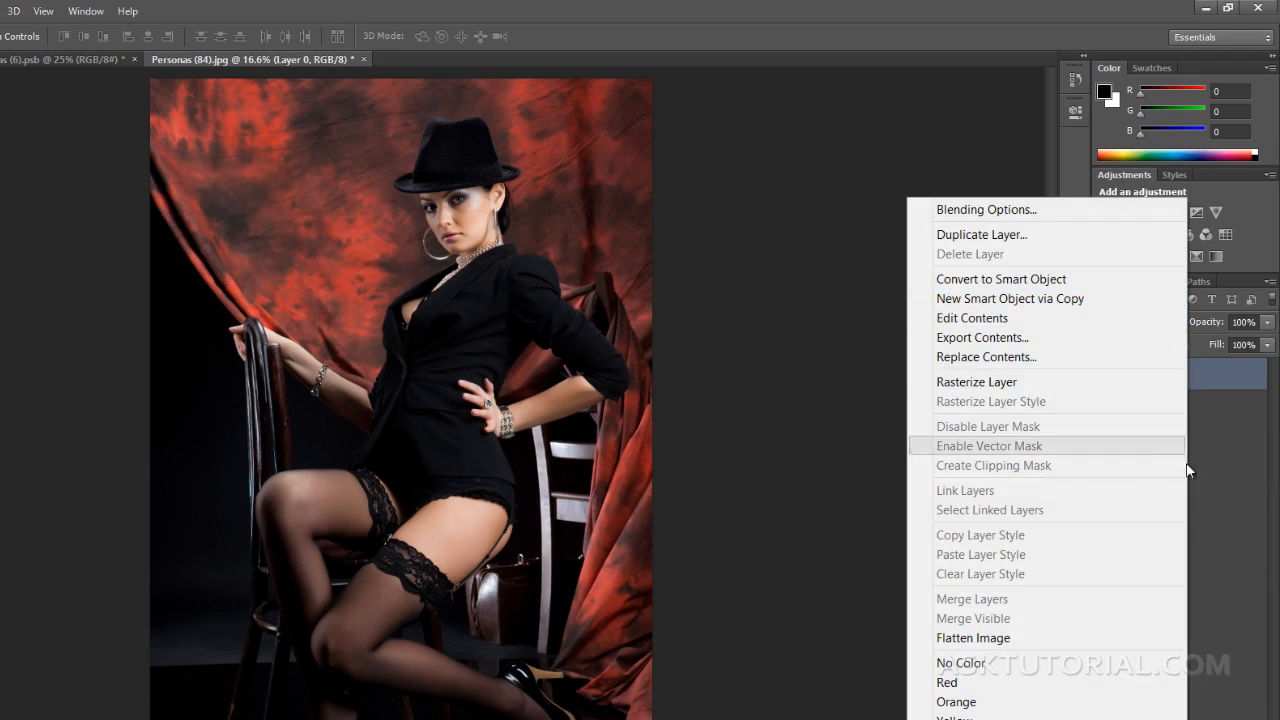
click(1209, 474)
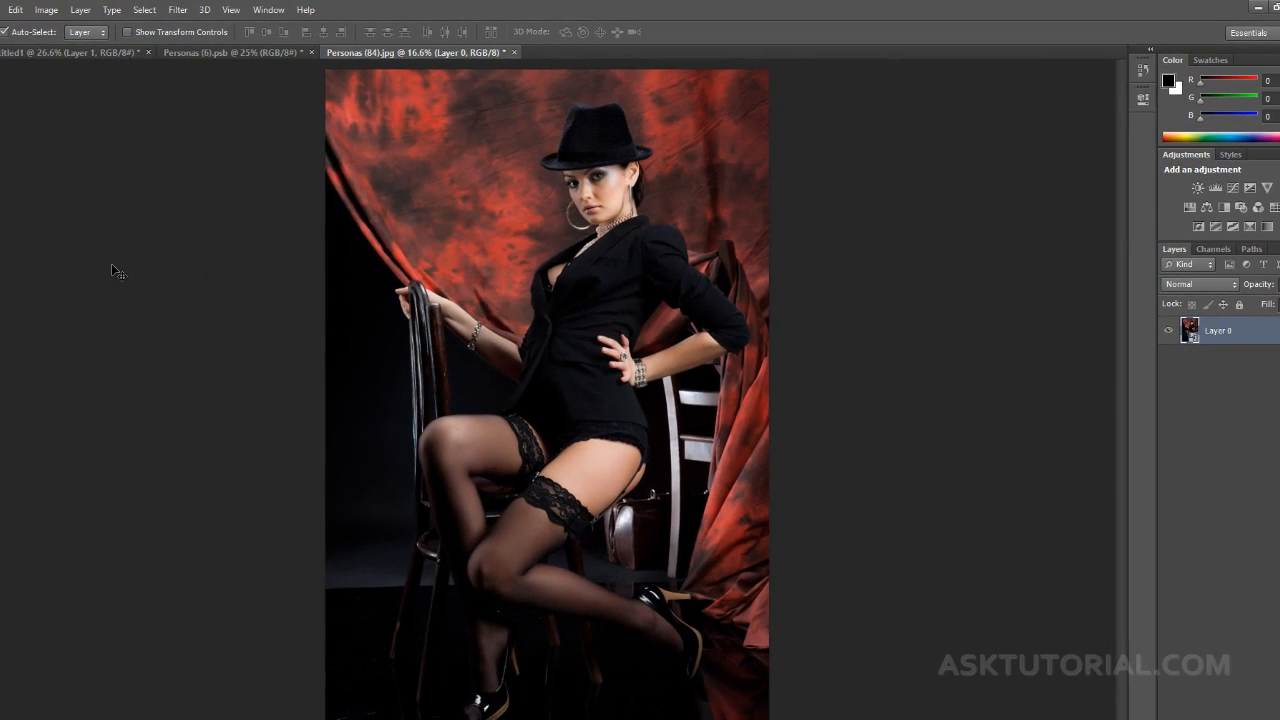
Step: Open the Shadows/Highlights adjustment for Layer 0 beside the photo with its full set of options shown
click(46, 10)
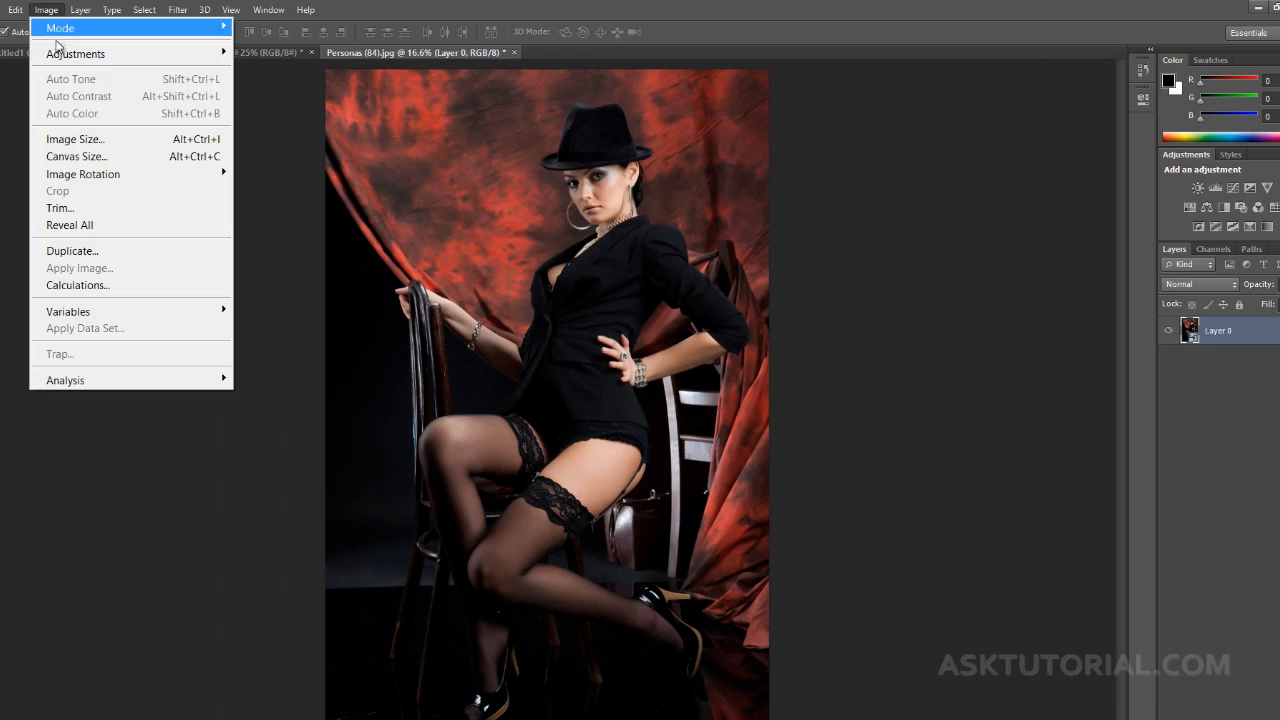
mouse_move(64, 53)
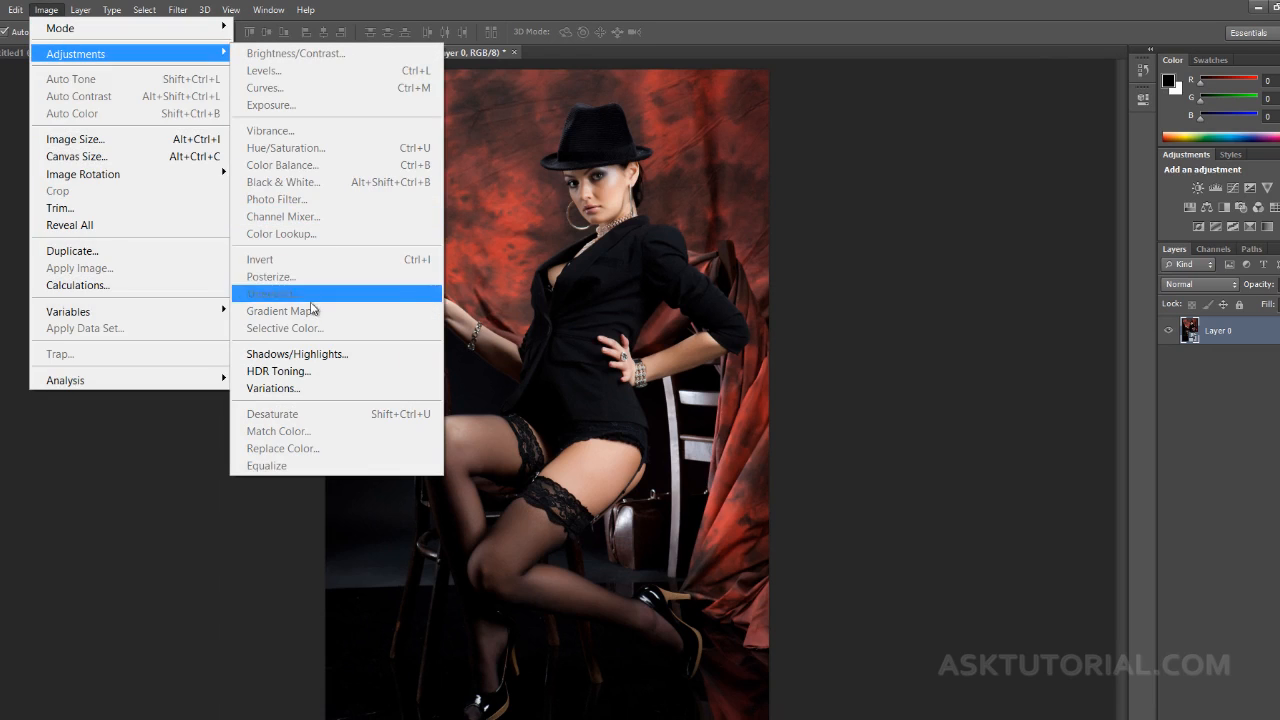
click(279, 355)
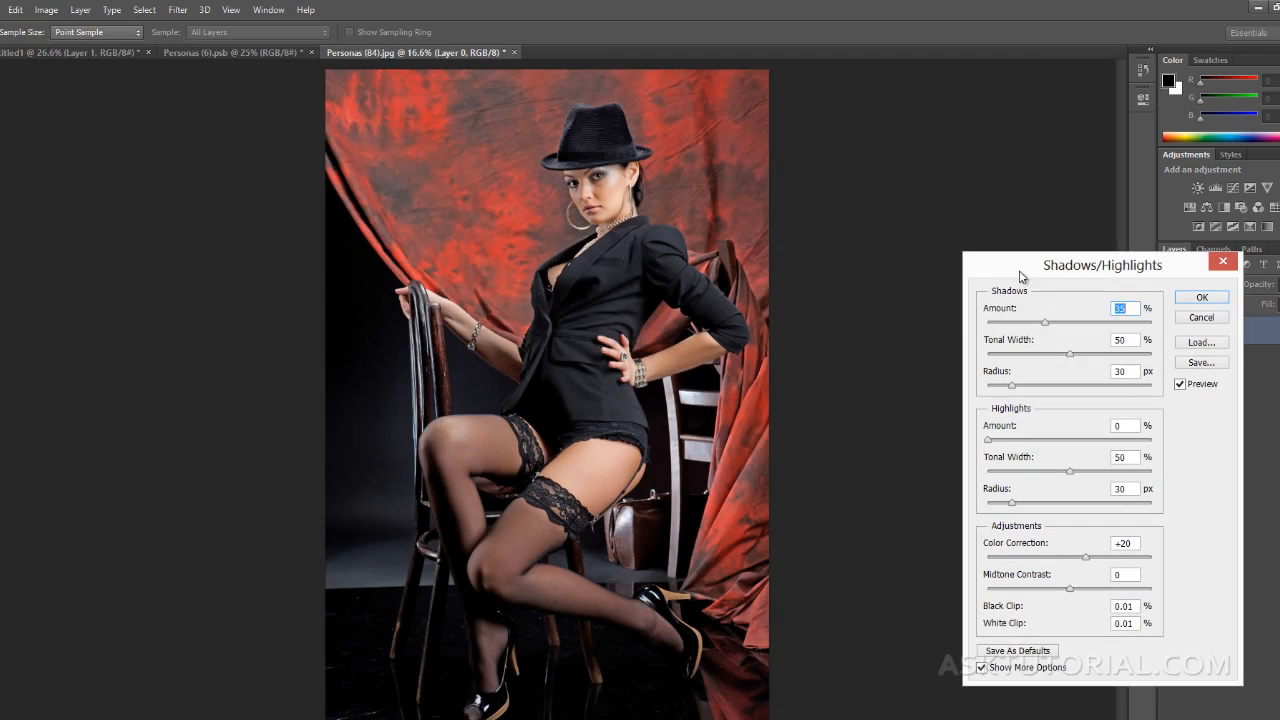
drag(1021, 276, 891, 186)
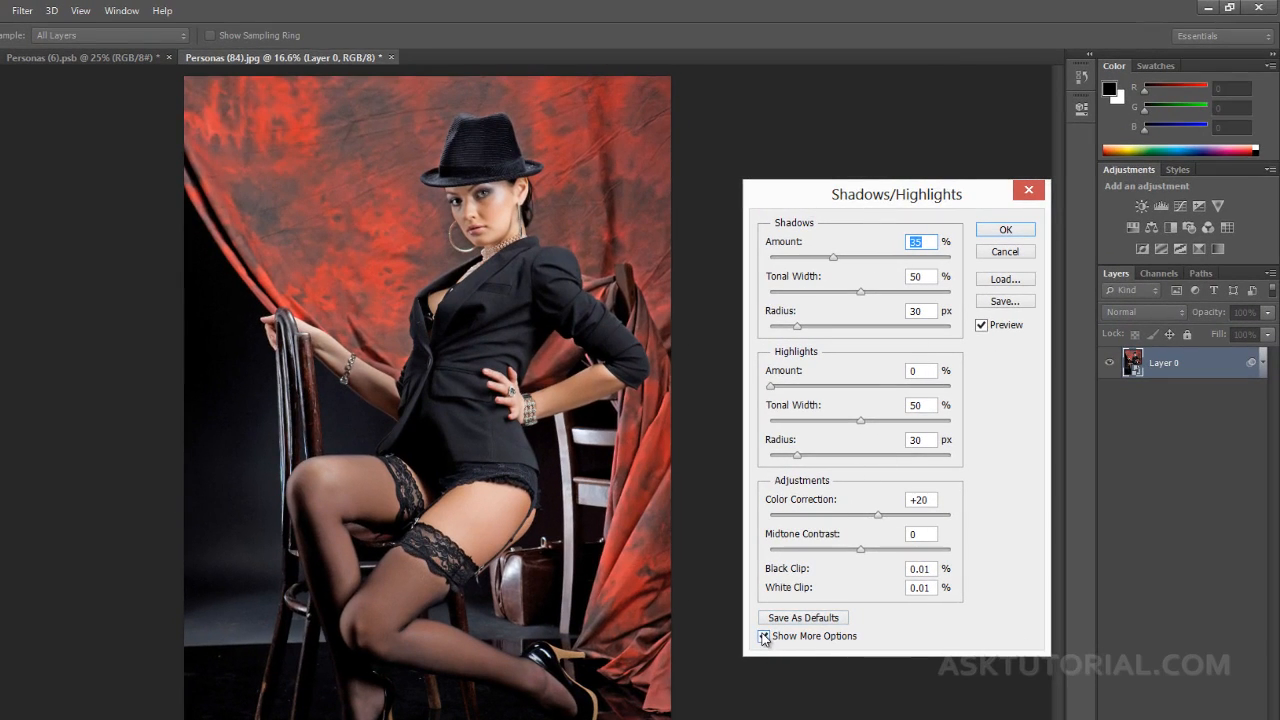
click(764, 636)
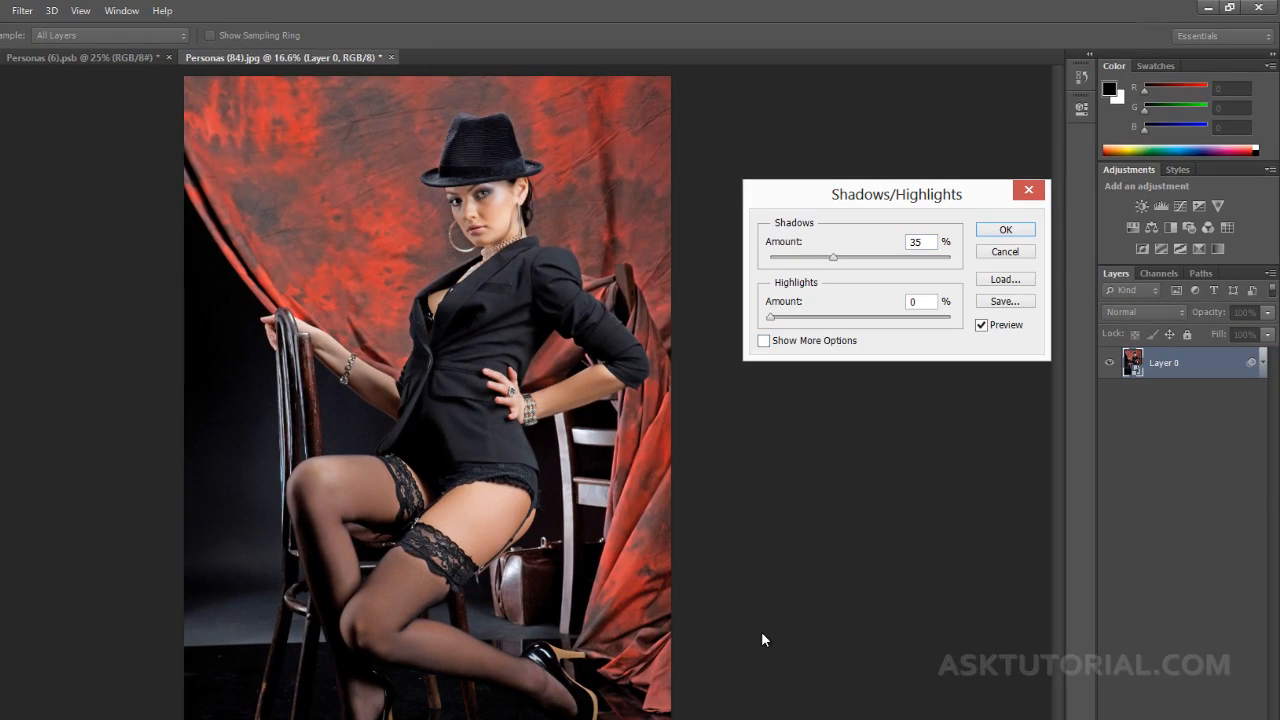
click(764, 341)
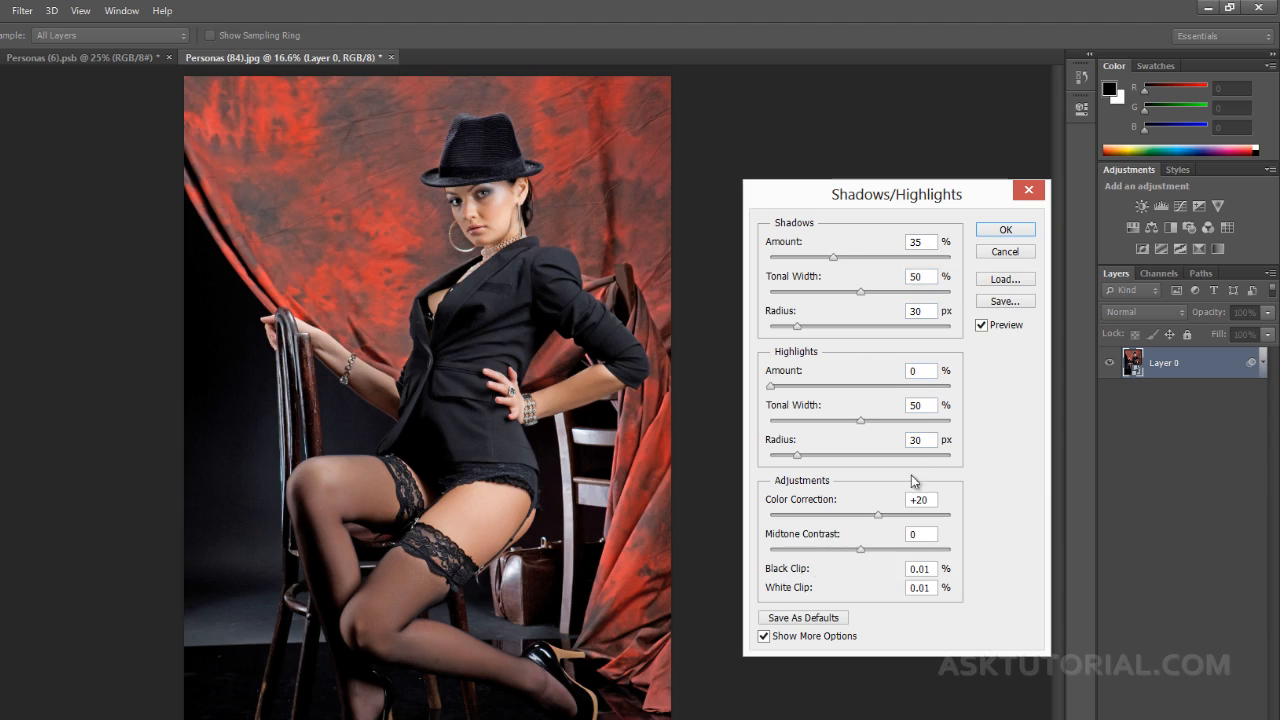
Step: Set the shadows Amount to 62% and the shadows Tonal Width to 85%
click(832, 257)
drag(837, 258, 831, 262)
mouse_move(831, 256)
mouse_down()
mouse_move(864, 256)
mouse_move(803, 251)
mouse_move(876, 259)
mouse_move(822, 258)
mouse_up()
drag(822, 259, 882, 262)
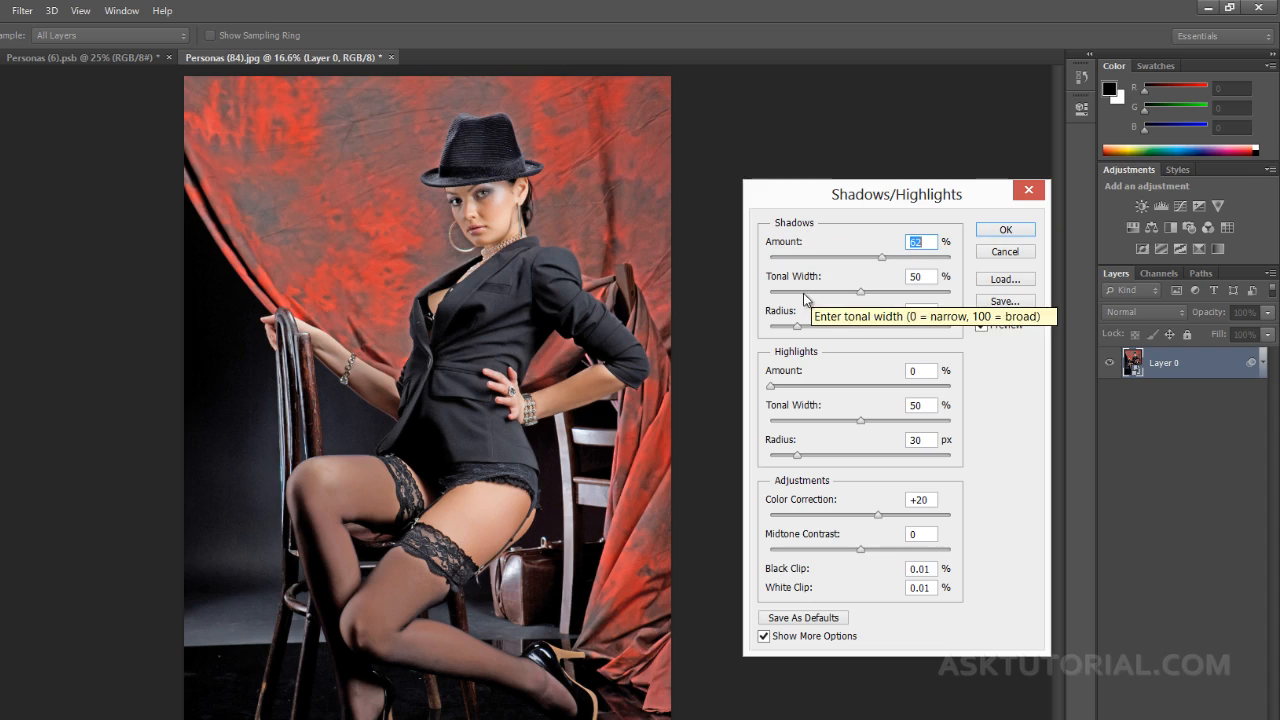
click(862, 294)
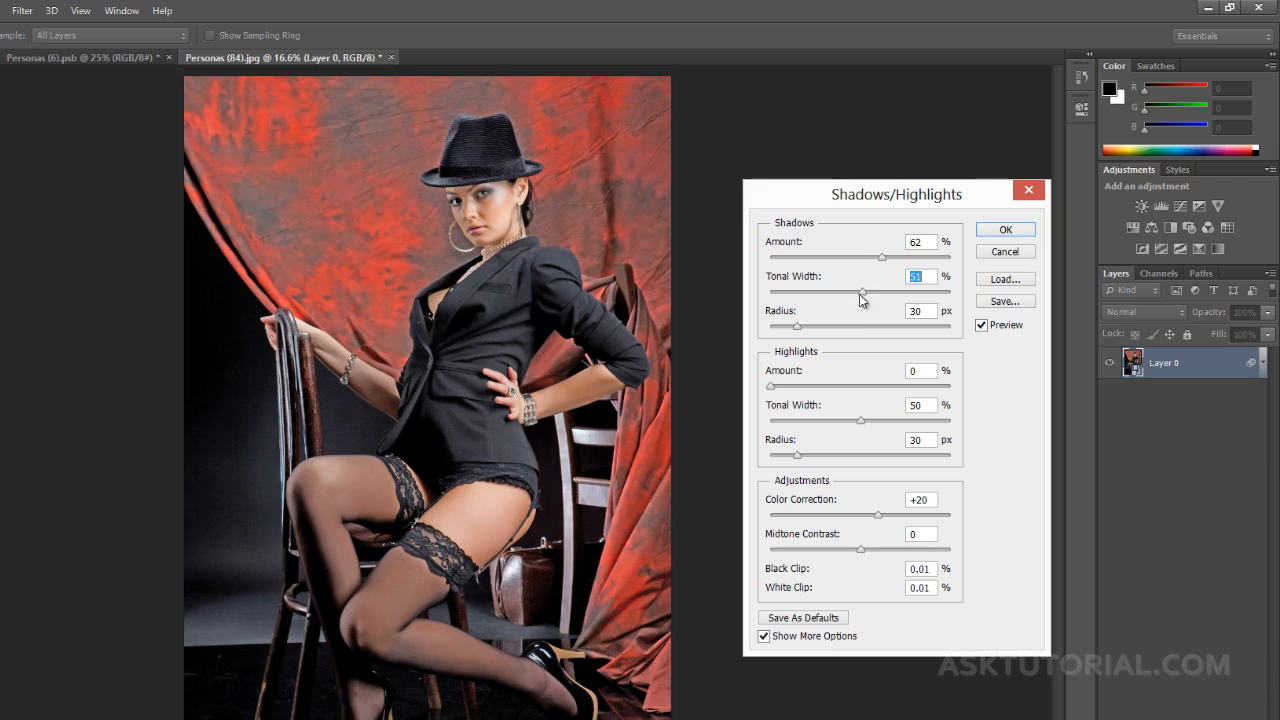
drag(860, 293, 901, 292)
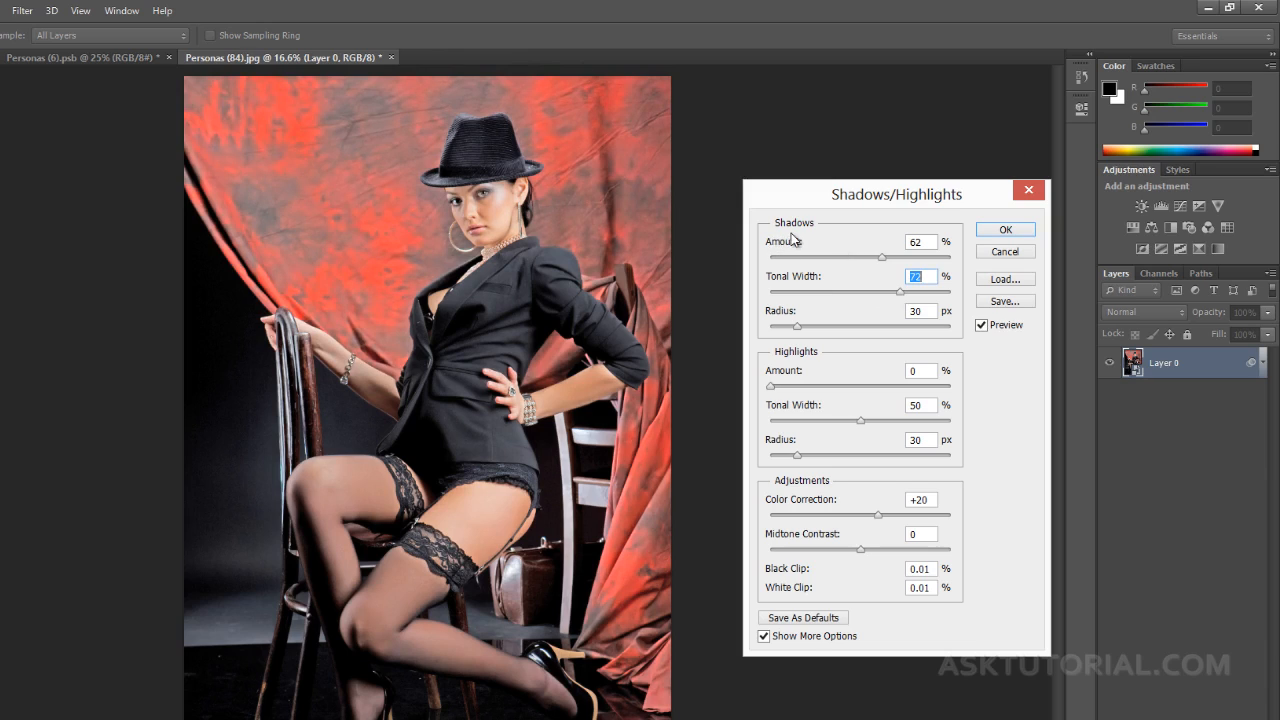
mouse_move(898, 293)
mouse_down()
mouse_move(925, 293)
mouse_move(829, 290)
mouse_move(923, 297)
mouse_up()
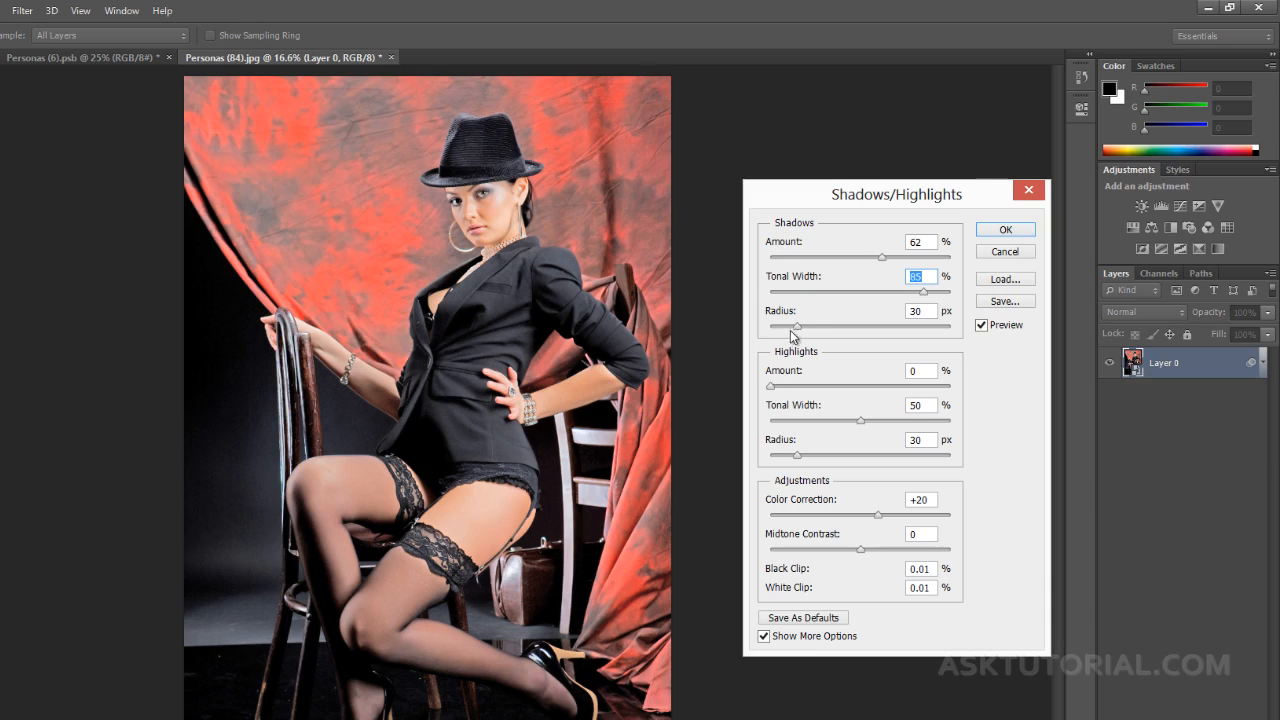
Step: Set the shadows Radius to 106 px and toggle the preview to compare the photo before and after
drag(797, 326, 872, 323)
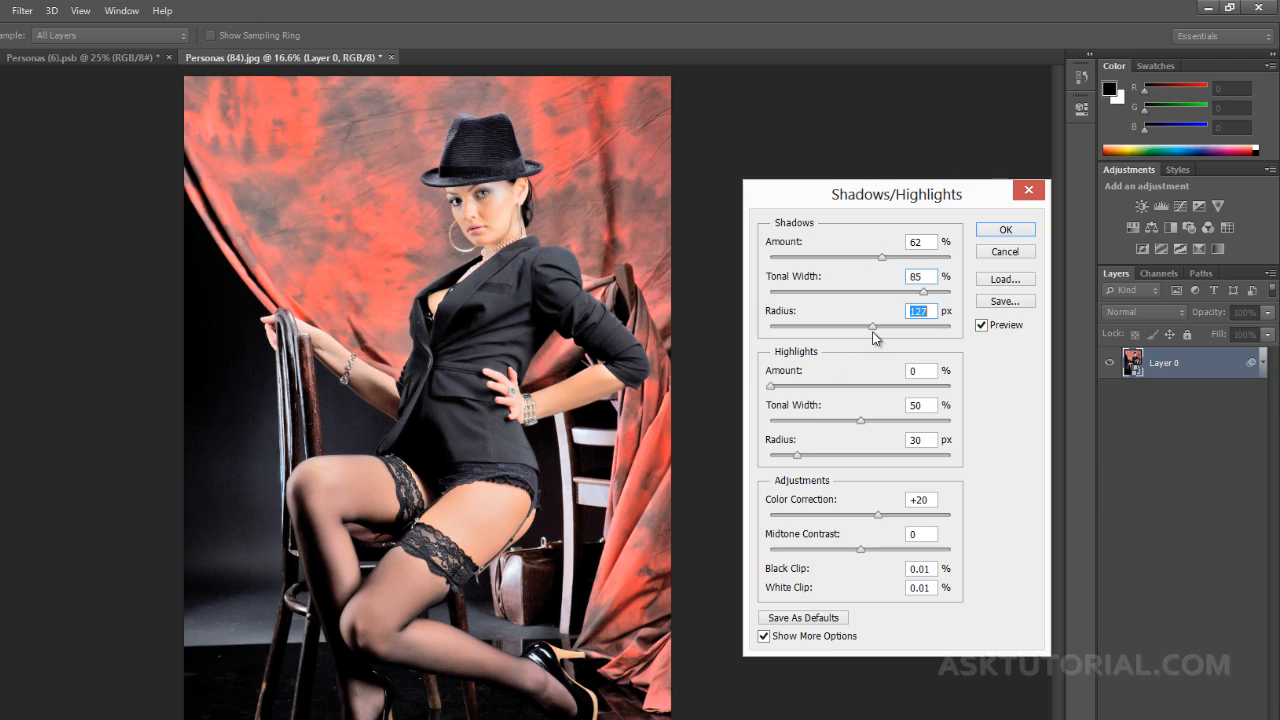
mouse_move(862, 330)
mouse_down()
mouse_move(784, 331)
mouse_move(861, 334)
mouse_up()
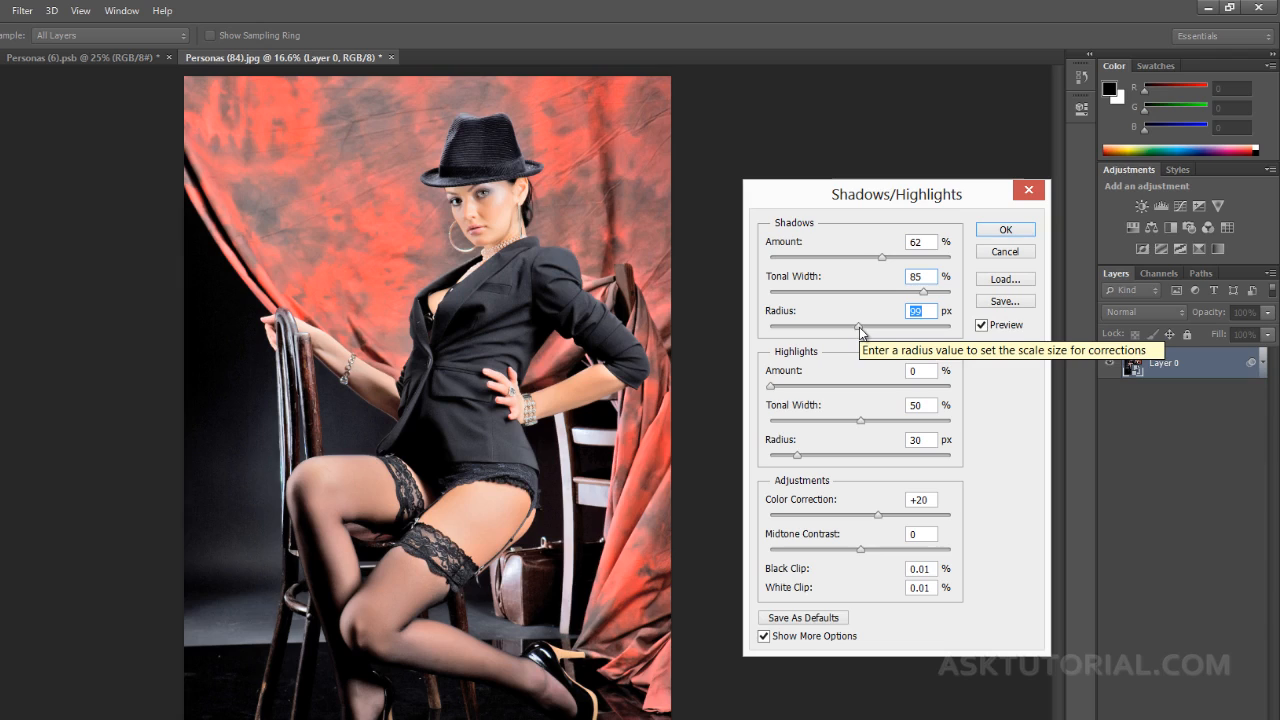
drag(860, 333, 869, 335)
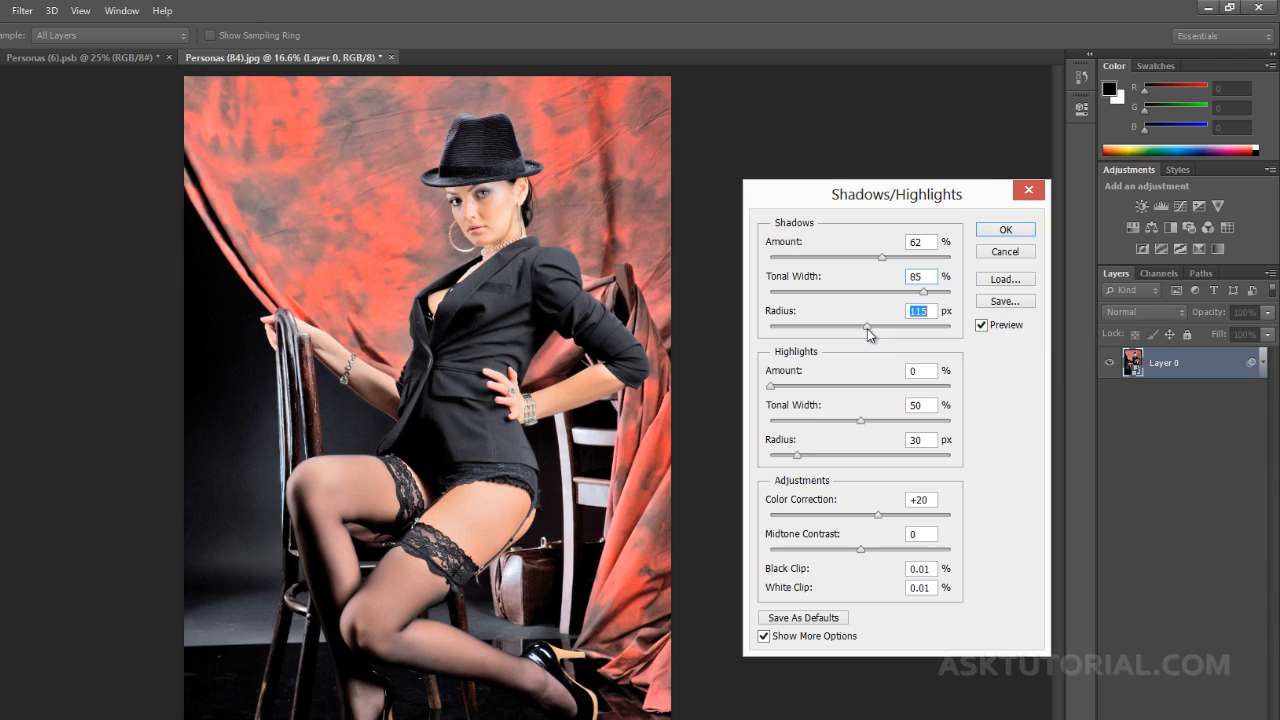
click(981, 325)
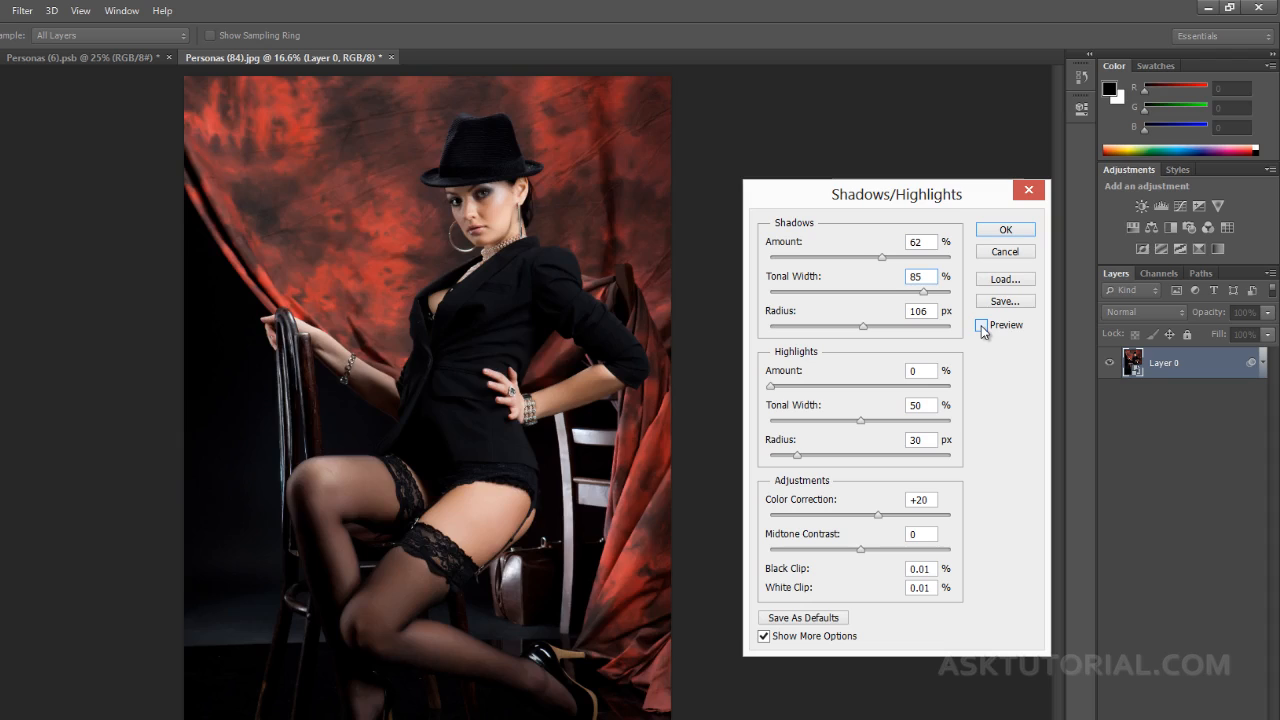
click(981, 325)
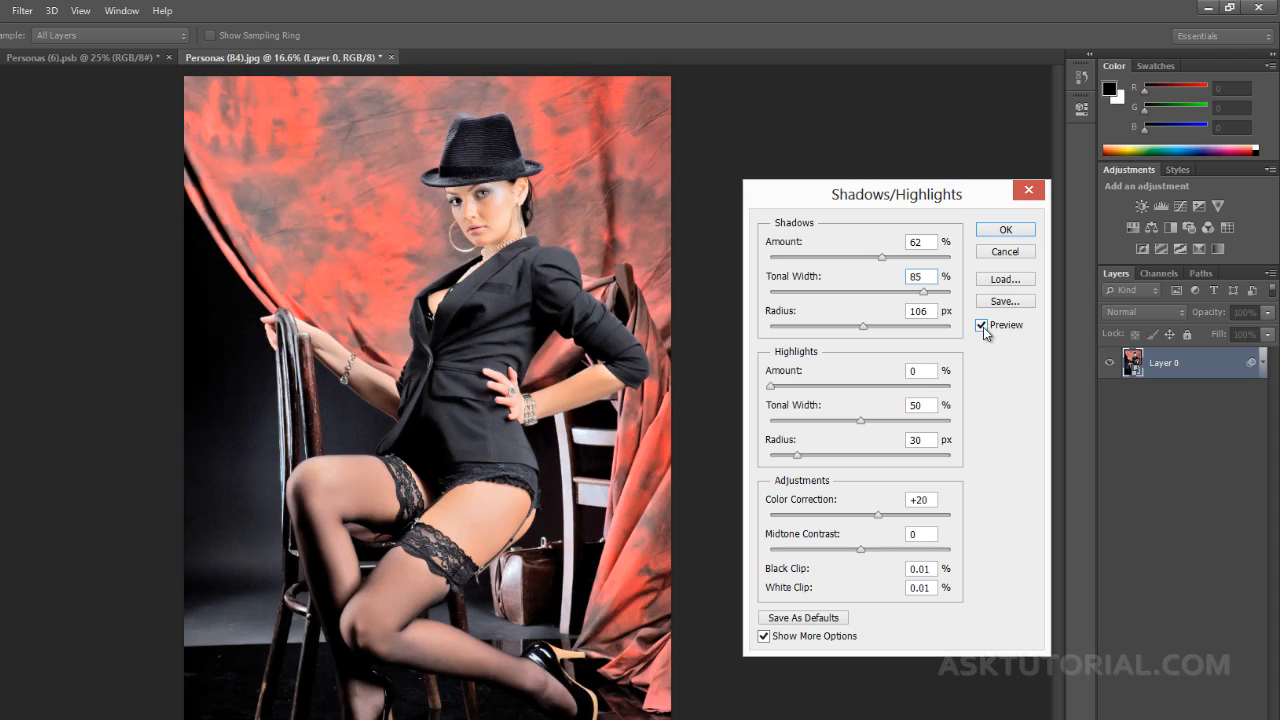
click(981, 325)
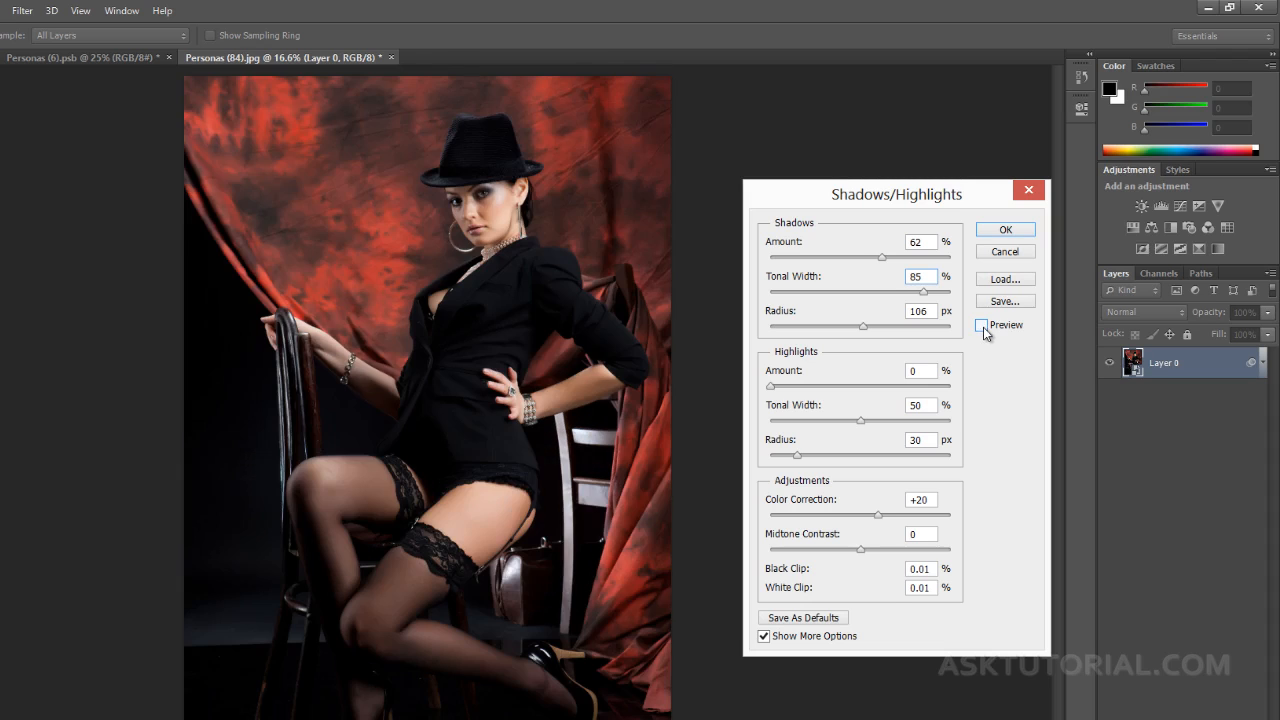
click(981, 325)
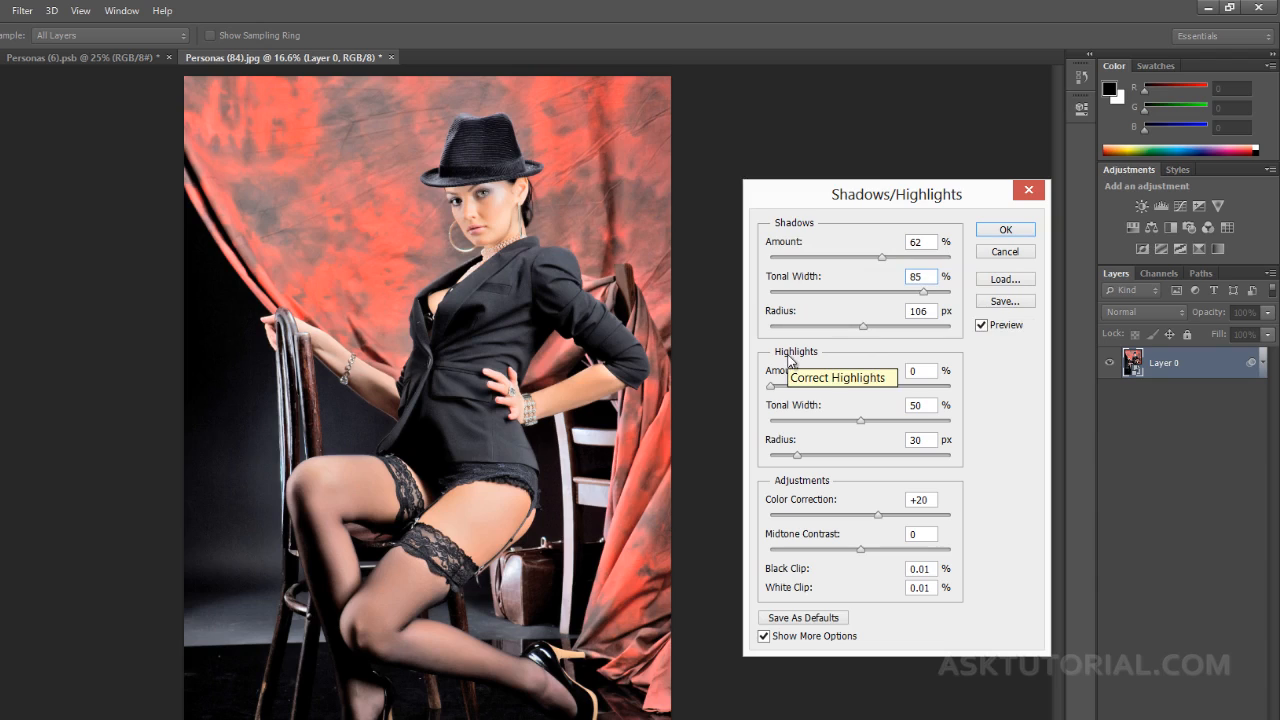
Step: Set the highlights Amount to 36%, Tonal Width to 12% and Radius to 88 px, and turn off the preview to compare
drag(771, 386, 846, 457)
drag(801, 420, 791, 420)
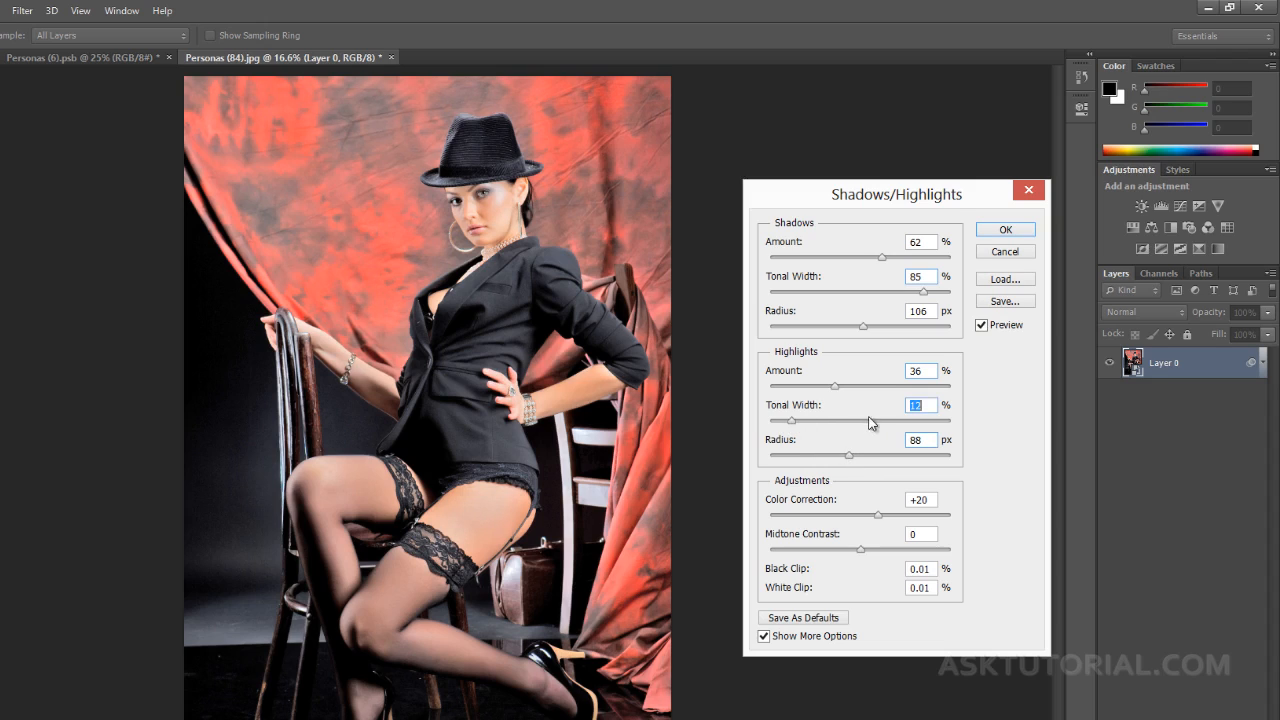
click(980, 327)
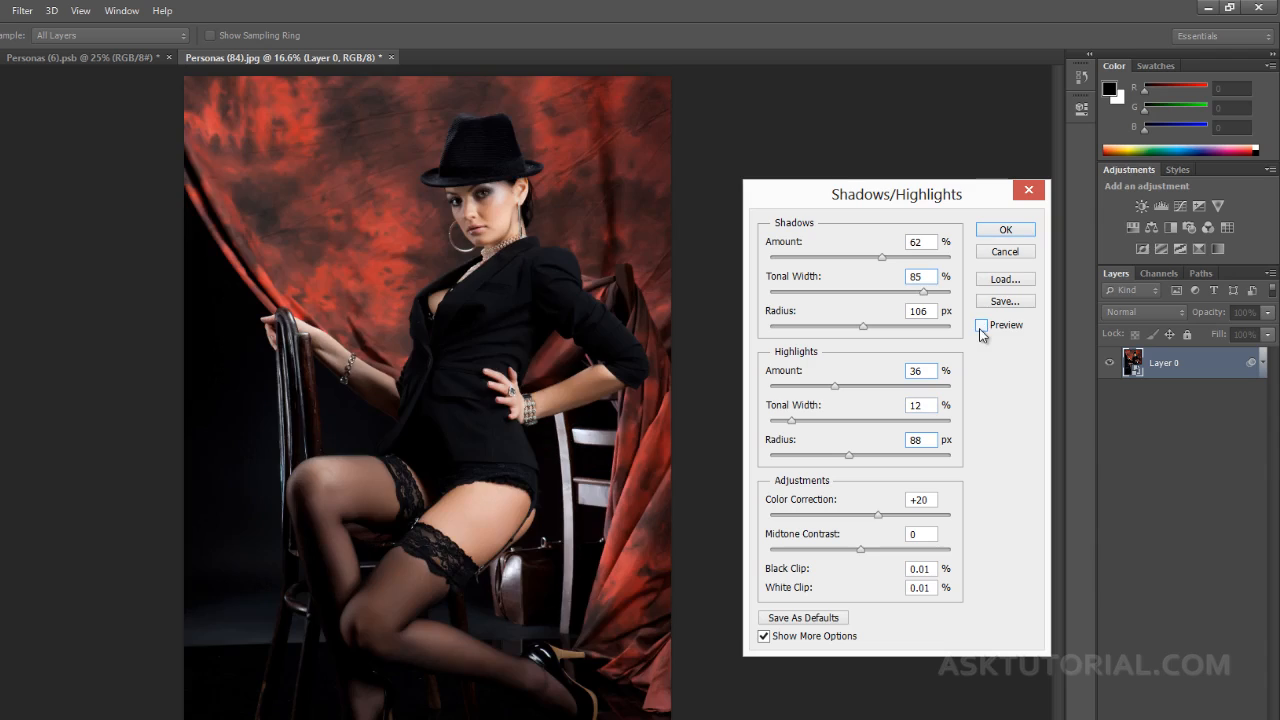
Step: Set the Color Correction to +45 and Midtone Contrast to +39, apply the adjustment, and toggle the smart filter's visibility to compare
click(980, 327)
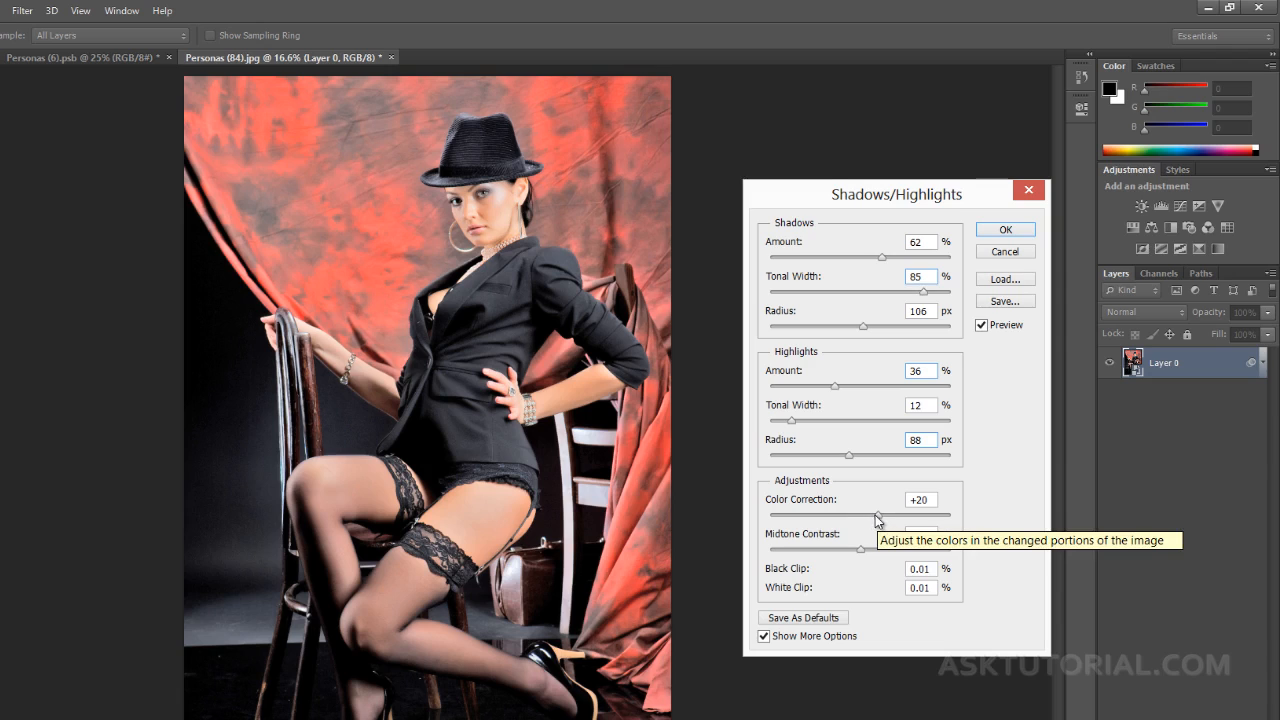
drag(873, 517, 846, 514)
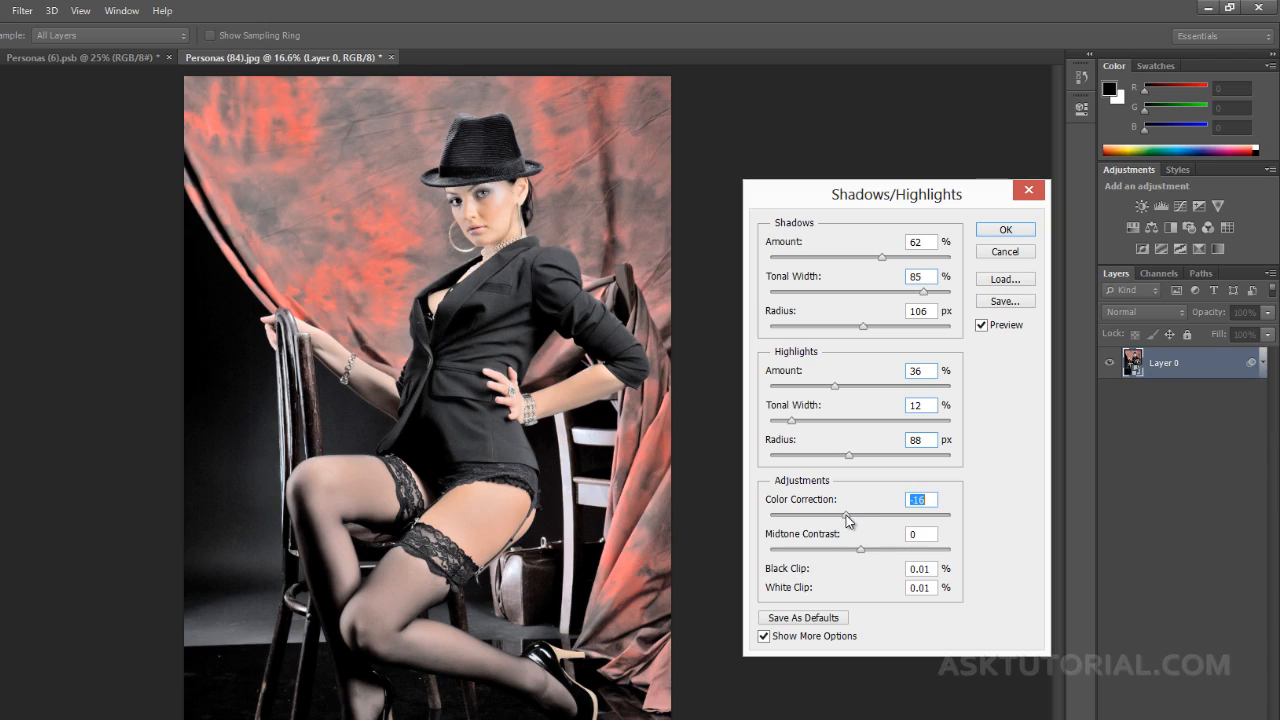
drag(846, 518, 899, 521)
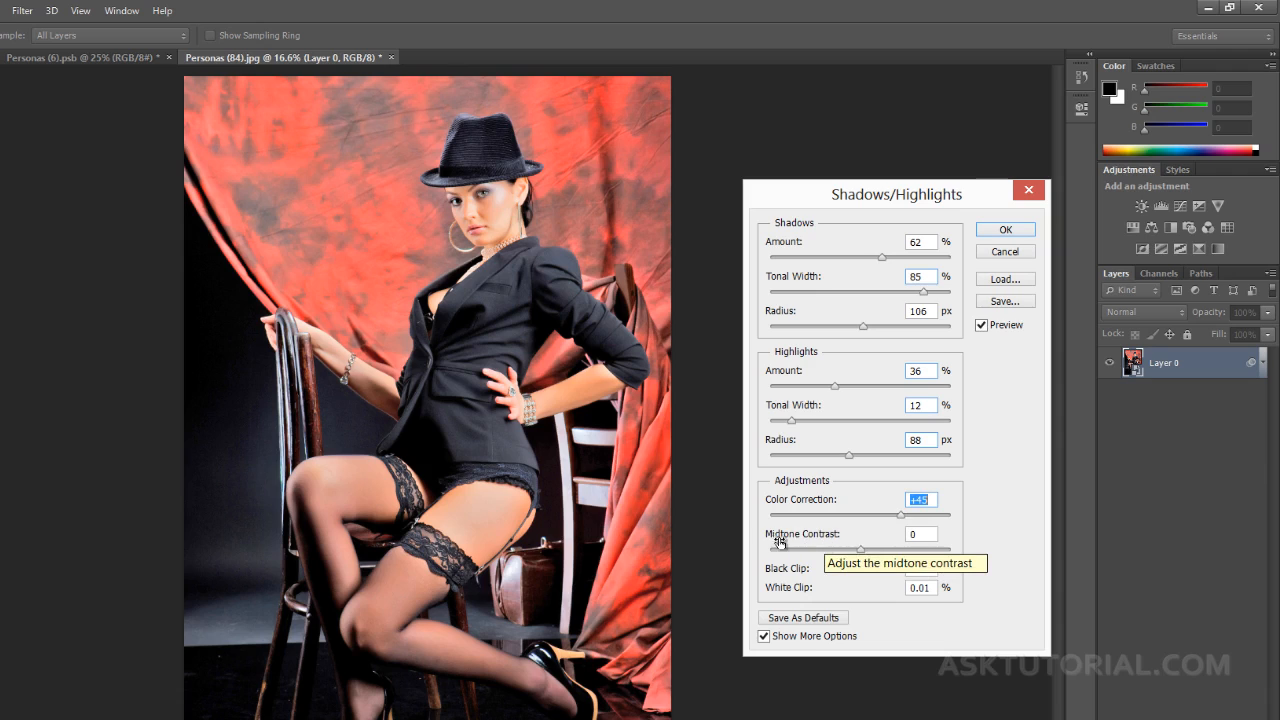
drag(861, 550, 889, 550)
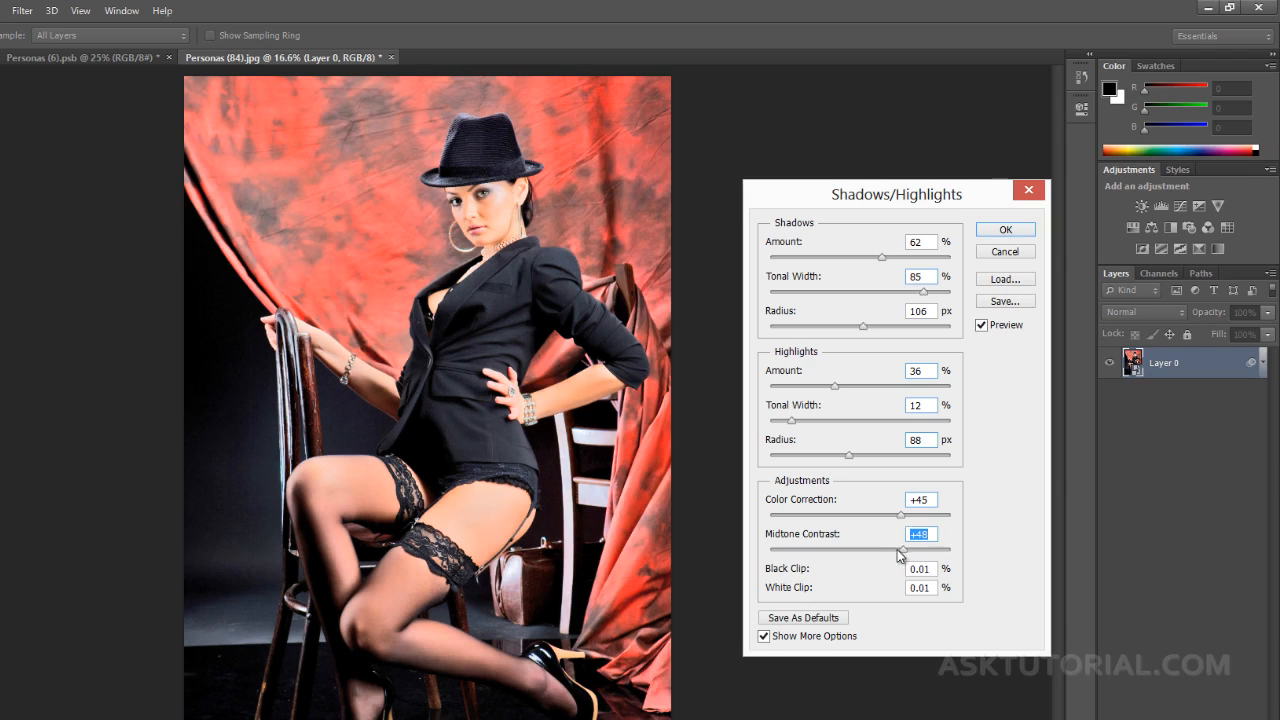
drag(896, 550, 896, 550)
click(1007, 232)
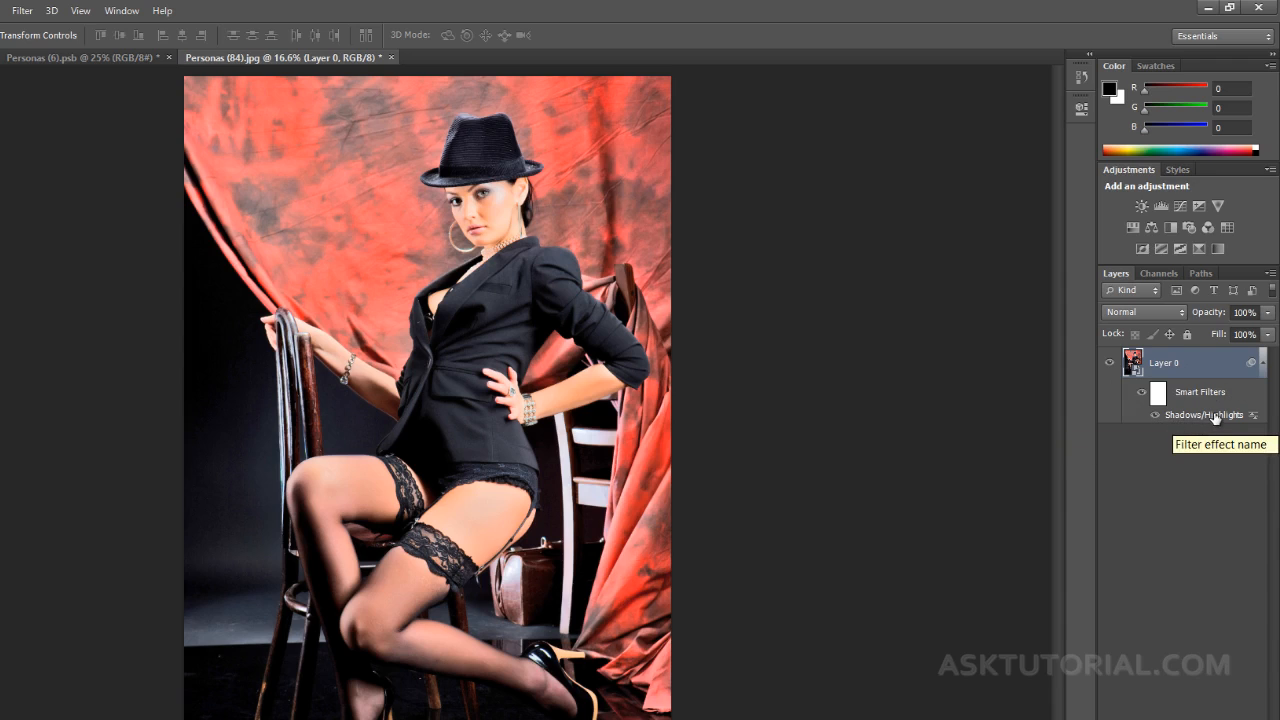
click(1155, 415)
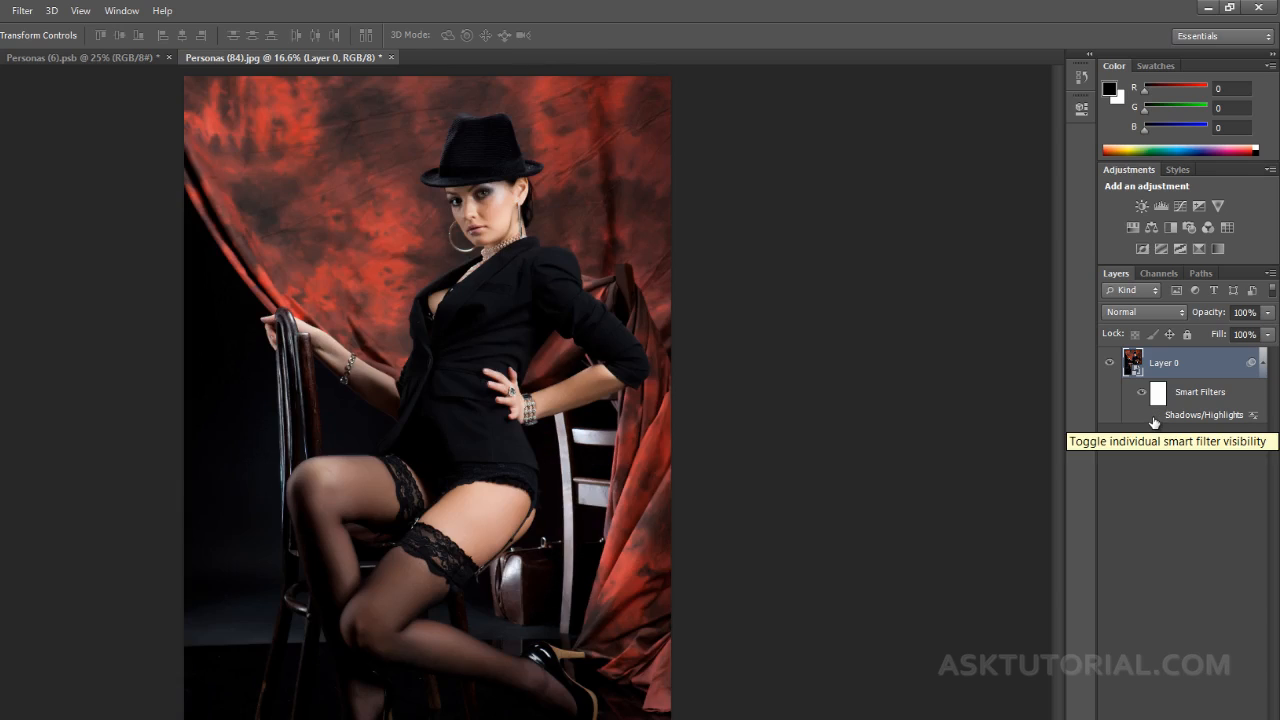
click(1153, 417)
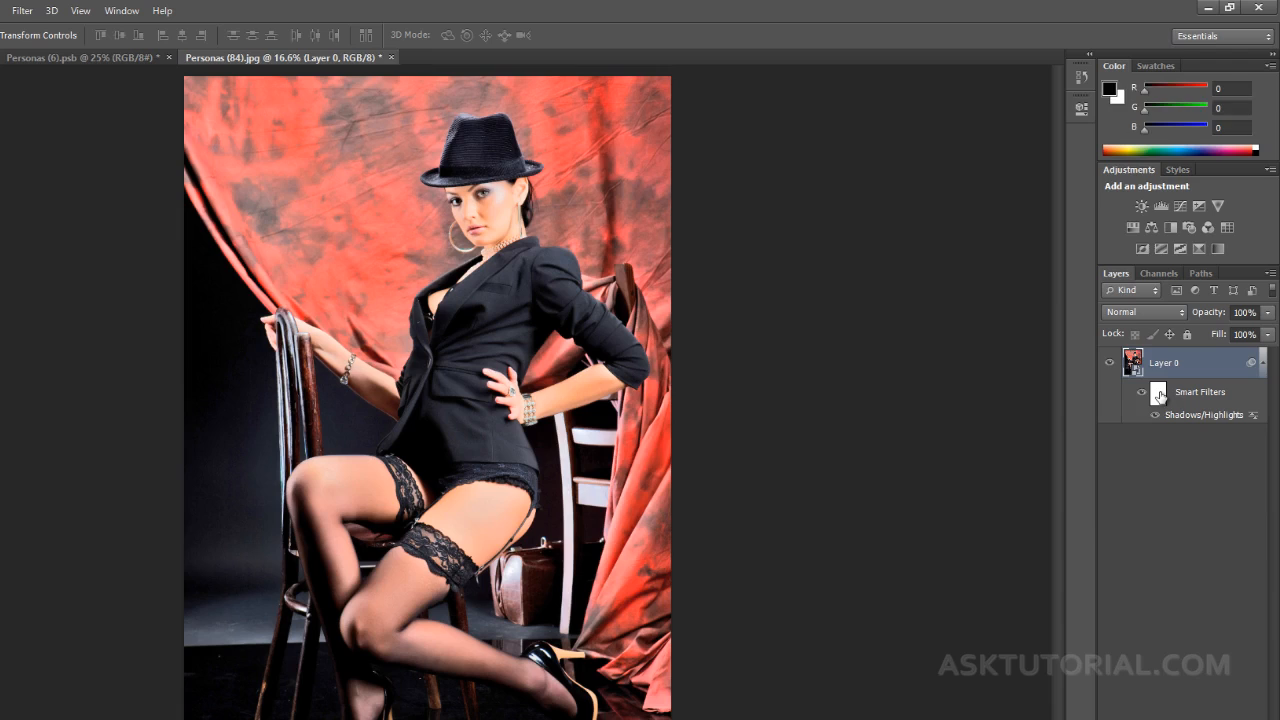
Step: Paint black on the smart filter mask over the bent leg and the chair with a 700 px brush
click(1157, 392)
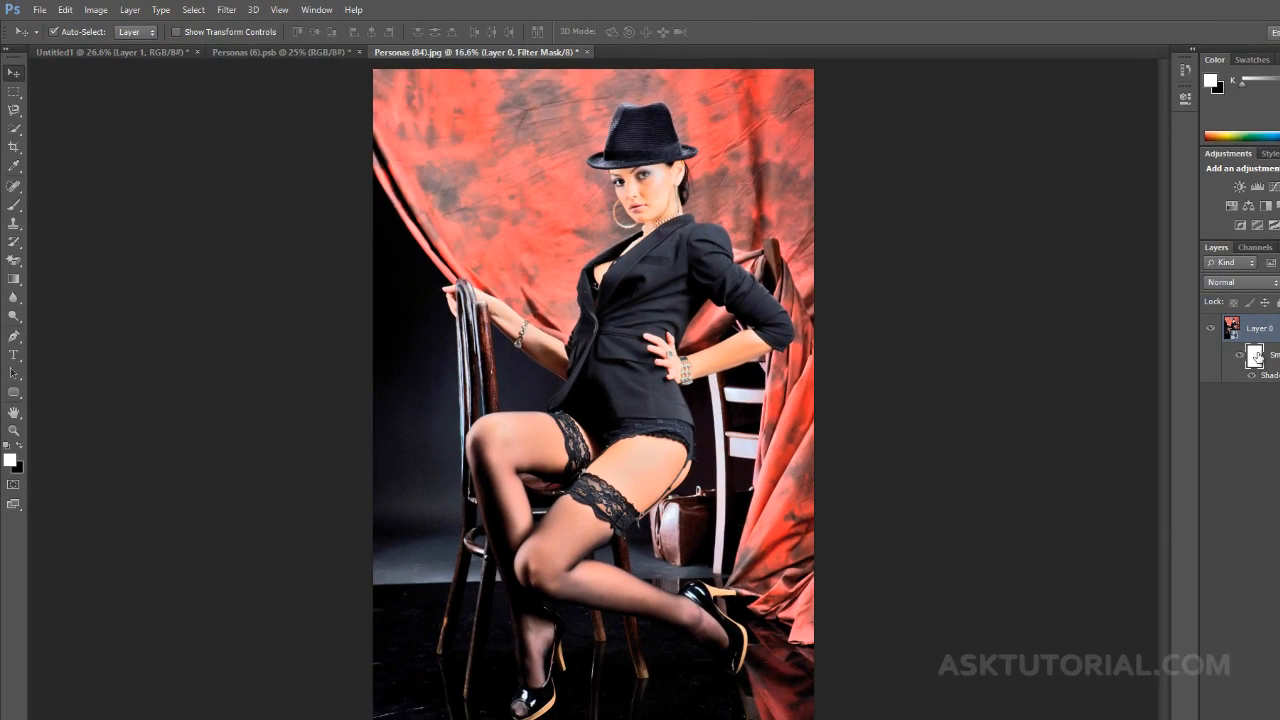
click(16, 206)
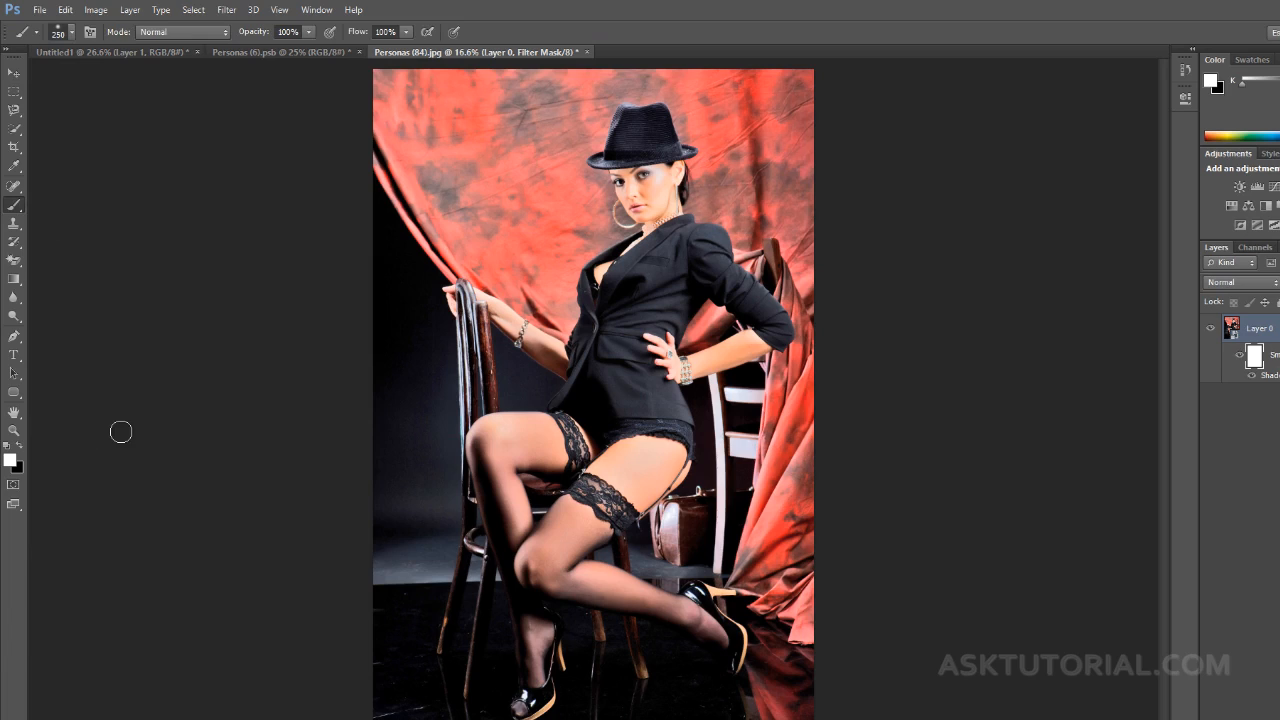
key(x)
key(x)
key(x)
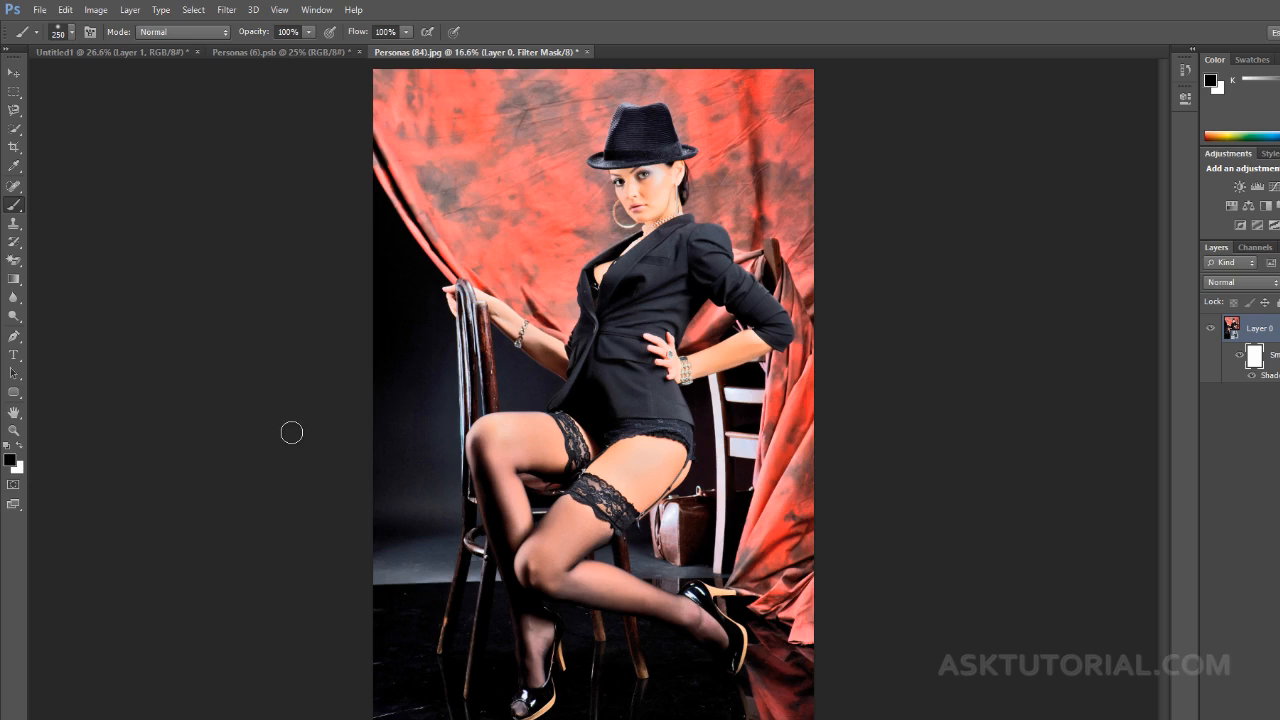
key(bracketright)
key(bracketright)
key(bracketright)
key(bracketright)
key(bracketright)
key(bracketright)
key(bracketright)
key(bracketright)
key(bracketleft)
key(bracketleft)
key(bracketleft)
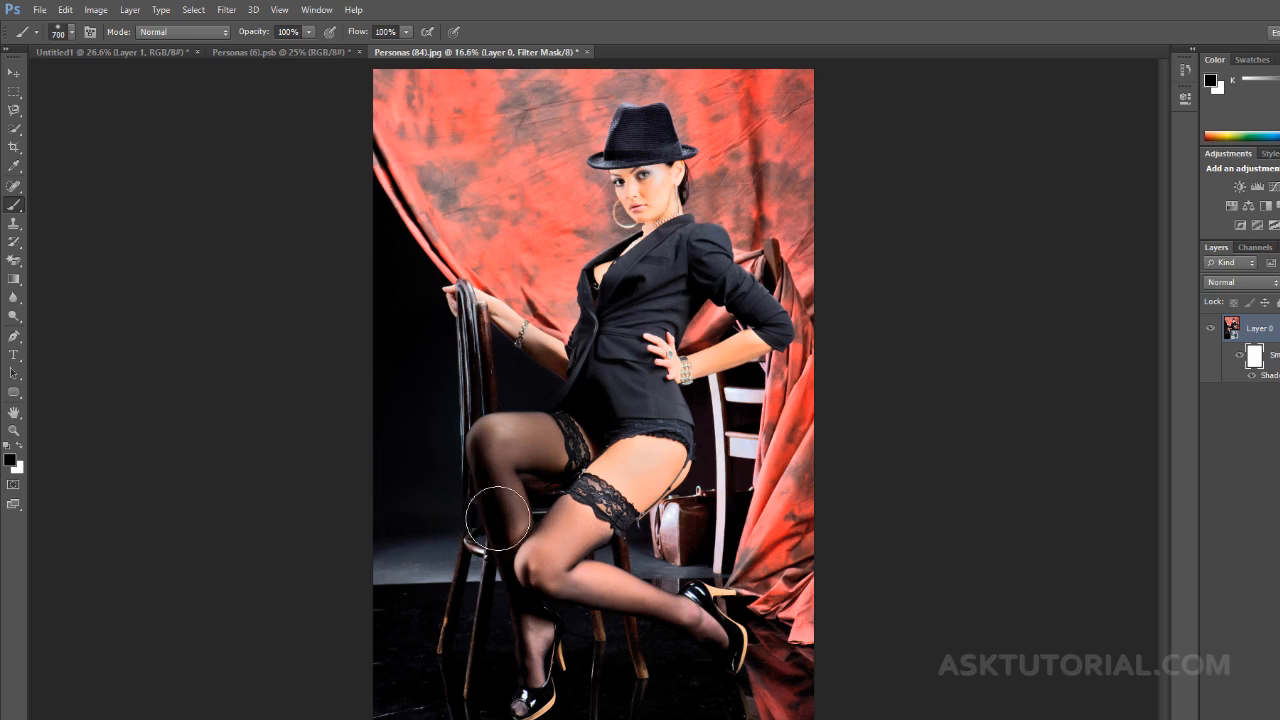
mouse_move(390, 528)
mouse_down()
mouse_move(409, 517)
mouse_move(388, 490)
mouse_up()
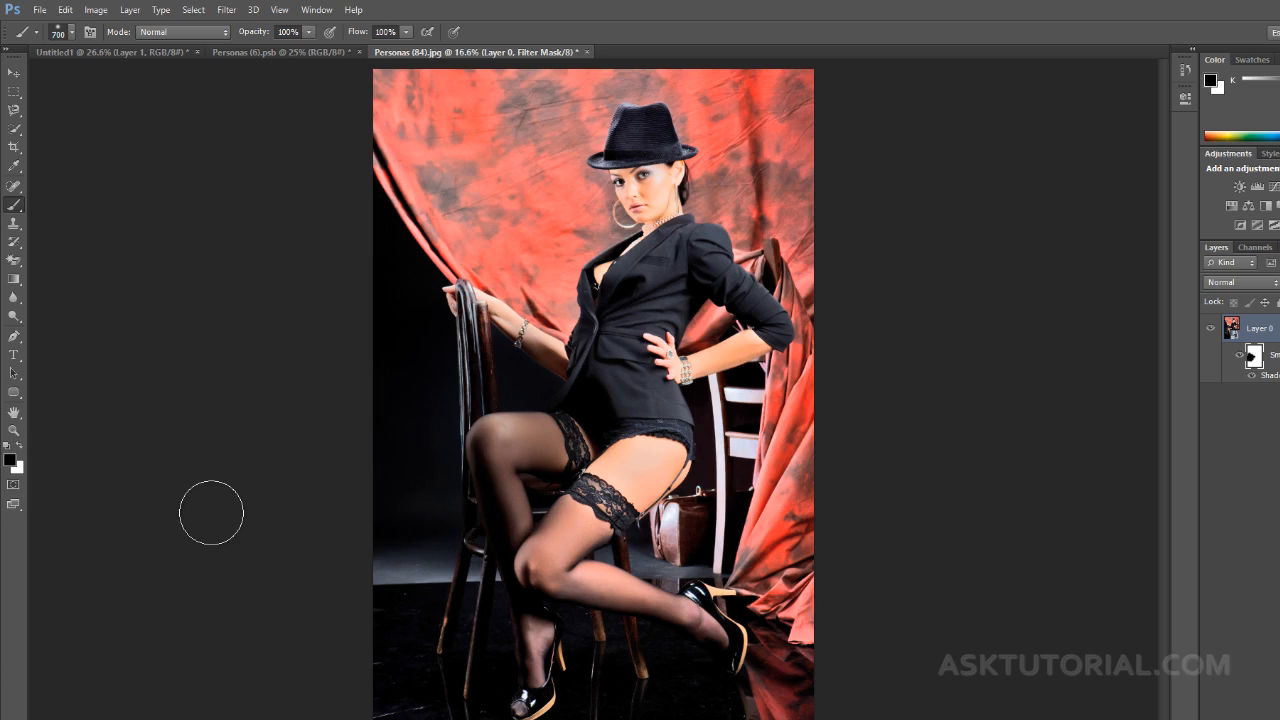
Step: Restore the adjustment over the leg and chair by painting white on the filter mask, enlarging the brush
key(x)
mouse_move(443, 472)
mouse_down()
mouse_move(558, 498)
mouse_move(456, 500)
mouse_move(551, 442)
mouse_move(465, 486)
mouse_move(535, 404)
mouse_move(453, 519)
mouse_move(402, 451)
mouse_move(451, 505)
mouse_move(411, 408)
mouse_move(550, 427)
mouse_move(393, 260)
mouse_up()
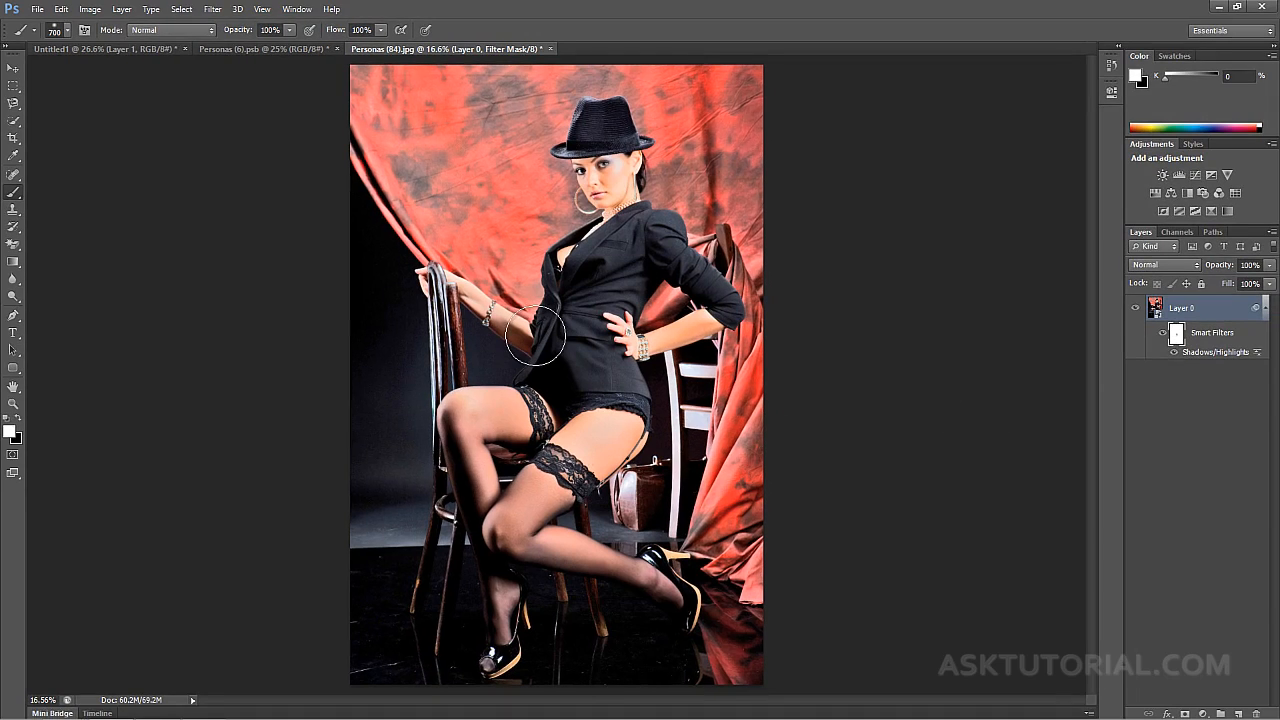
key(bracketright)
key(bracketright)
key(bracketright)
key(bracketright)
key(bracketright)
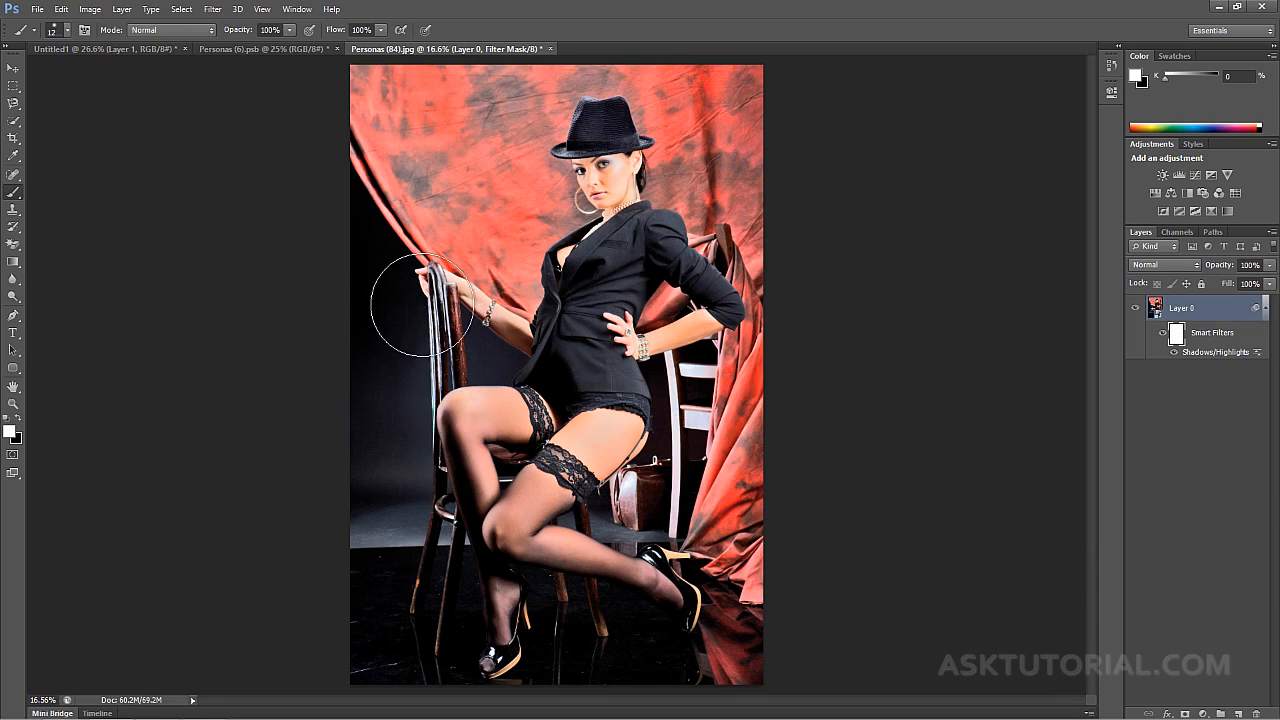
Step: Paint black on the filter mask over the red backdrop around the woman to hide the adjustment there
key(x)
mouse_move(457, 177)
mouse_down()
mouse_move(399, 123)
mouse_move(412, 155)
mouse_move(404, 112)
mouse_move(492, 220)
mouse_move(493, 100)
mouse_move(481, 122)
mouse_move(517, 88)
mouse_move(540, 110)
mouse_up()
mouse_move(478, 219)
mouse_down()
mouse_move(550, 95)
mouse_move(690, 85)
mouse_move(713, 137)
mouse_move(789, 223)
mouse_move(817, 294)
mouse_move(767, 400)
mouse_move(775, 462)
mouse_move(750, 500)
mouse_move(772, 425)
mouse_move(762, 522)
mouse_move(775, 512)
mouse_move(777, 549)
mouse_move(745, 588)
mouse_move(632, 591)
mouse_up()
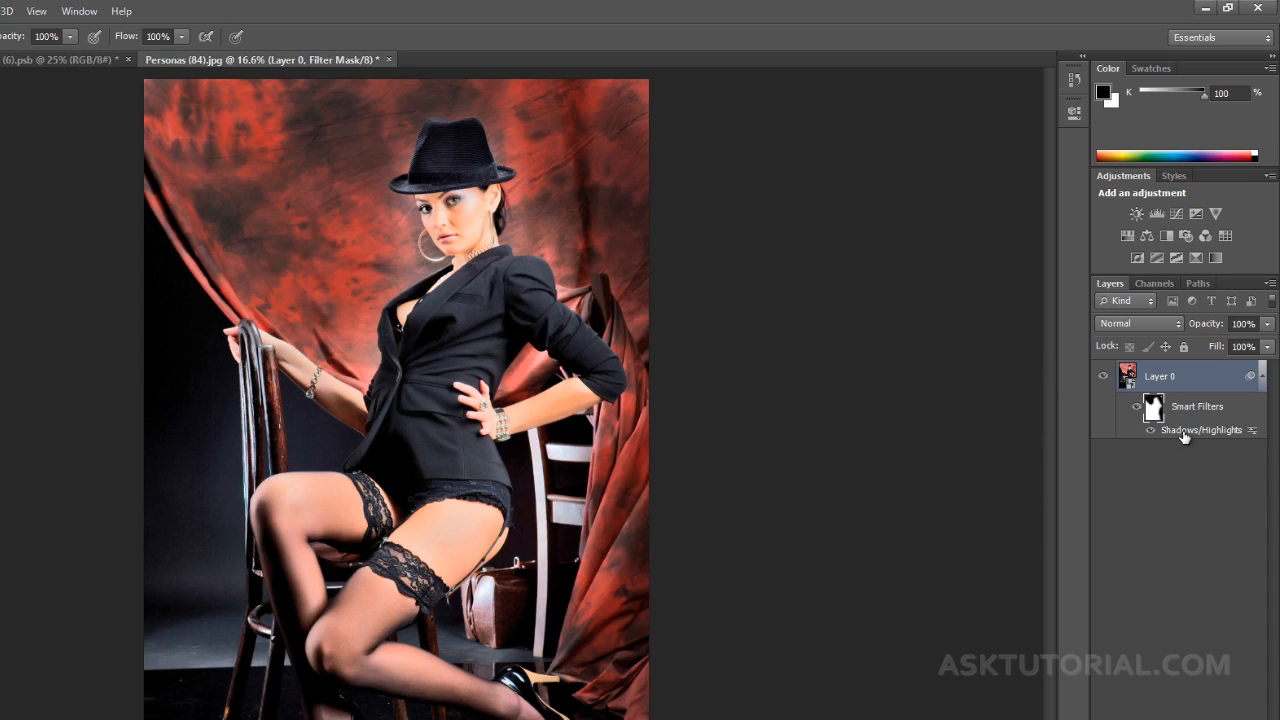
Step: Reopen the Shadows/Highlights smart filter's settings, close them without changes, and delete the smart filter from Layer 0
double_click(1176, 431)
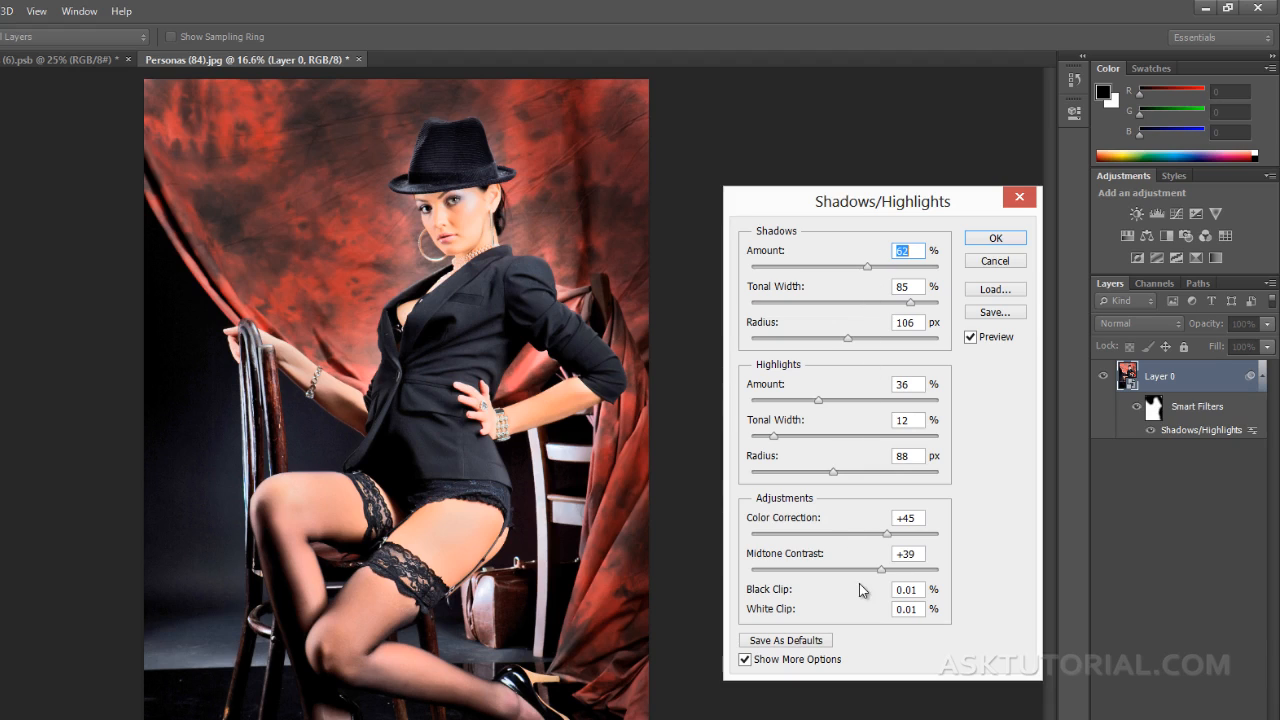
click(1017, 200)
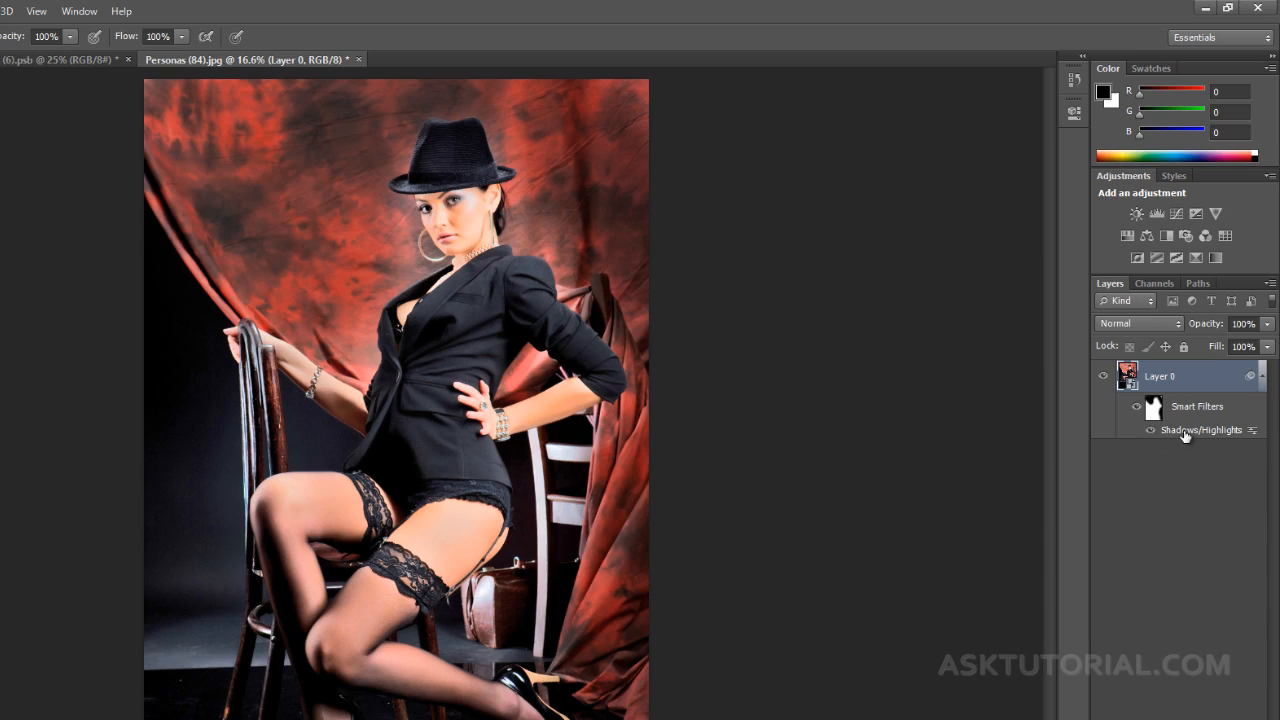
right_click(1184, 435)
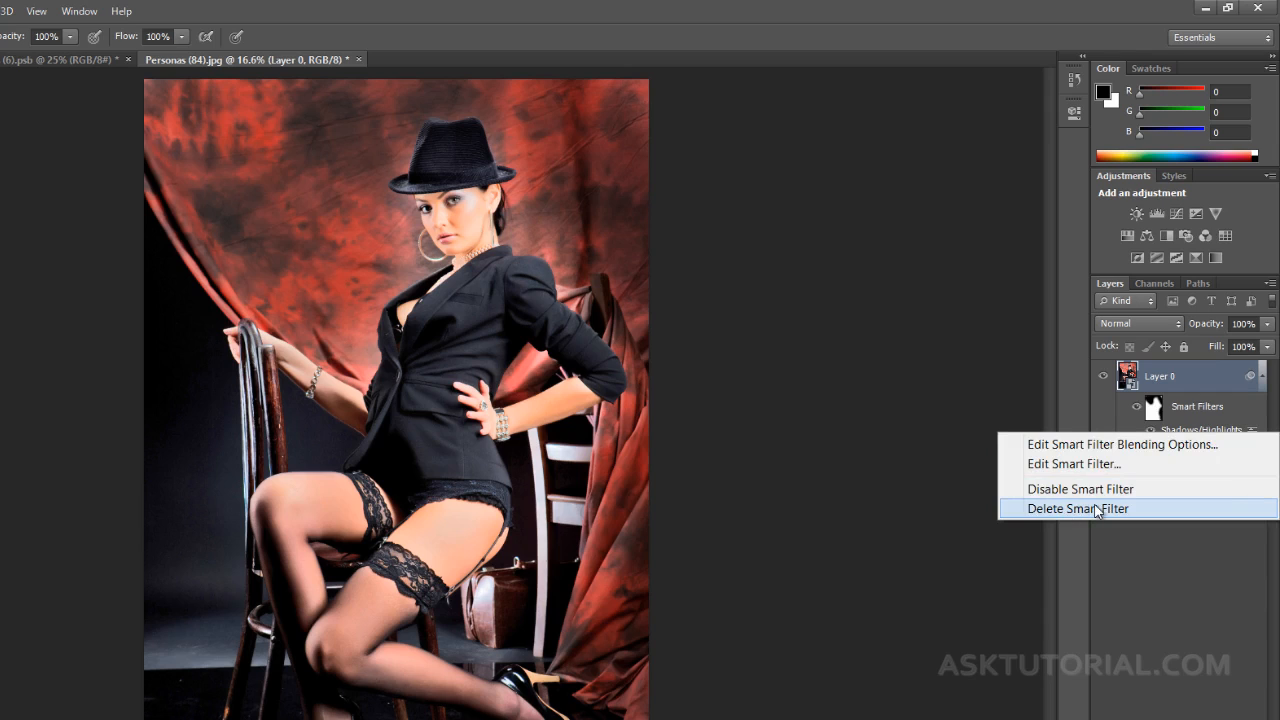
click(1097, 510)
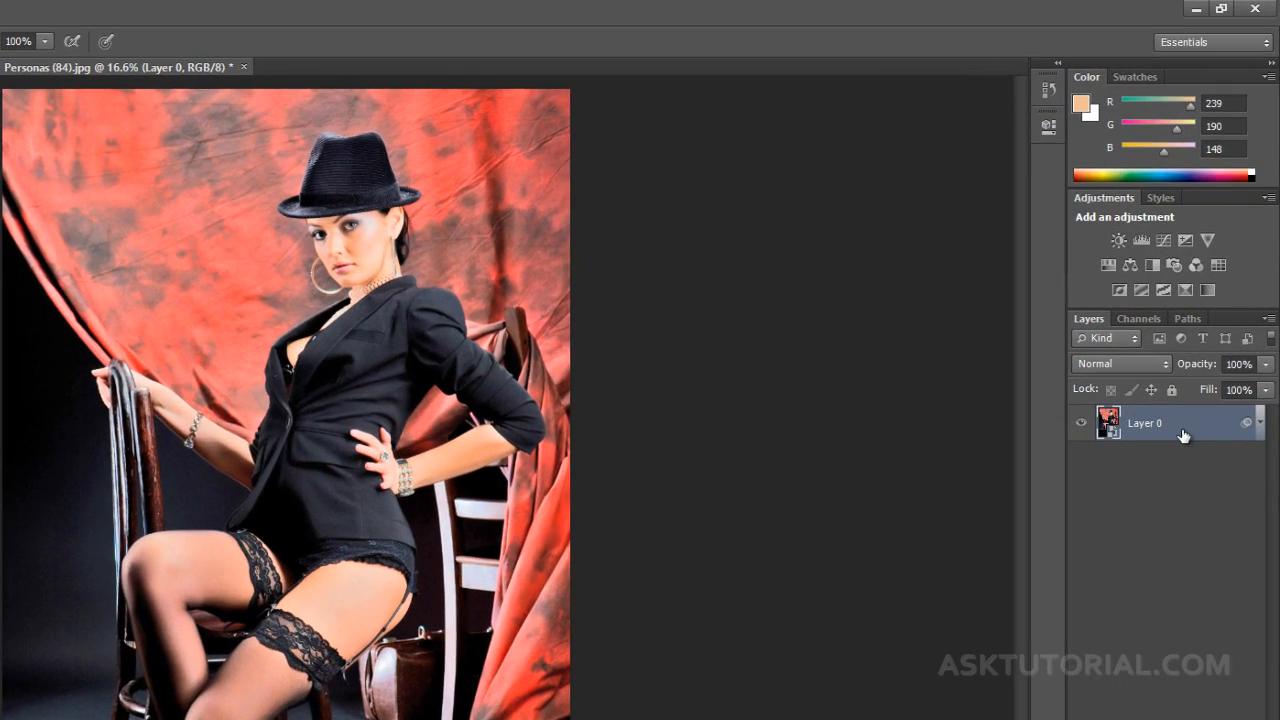
Step: Add a Selective Color adjustment layer above Layer 0 and target the Reds
click(1184, 289)
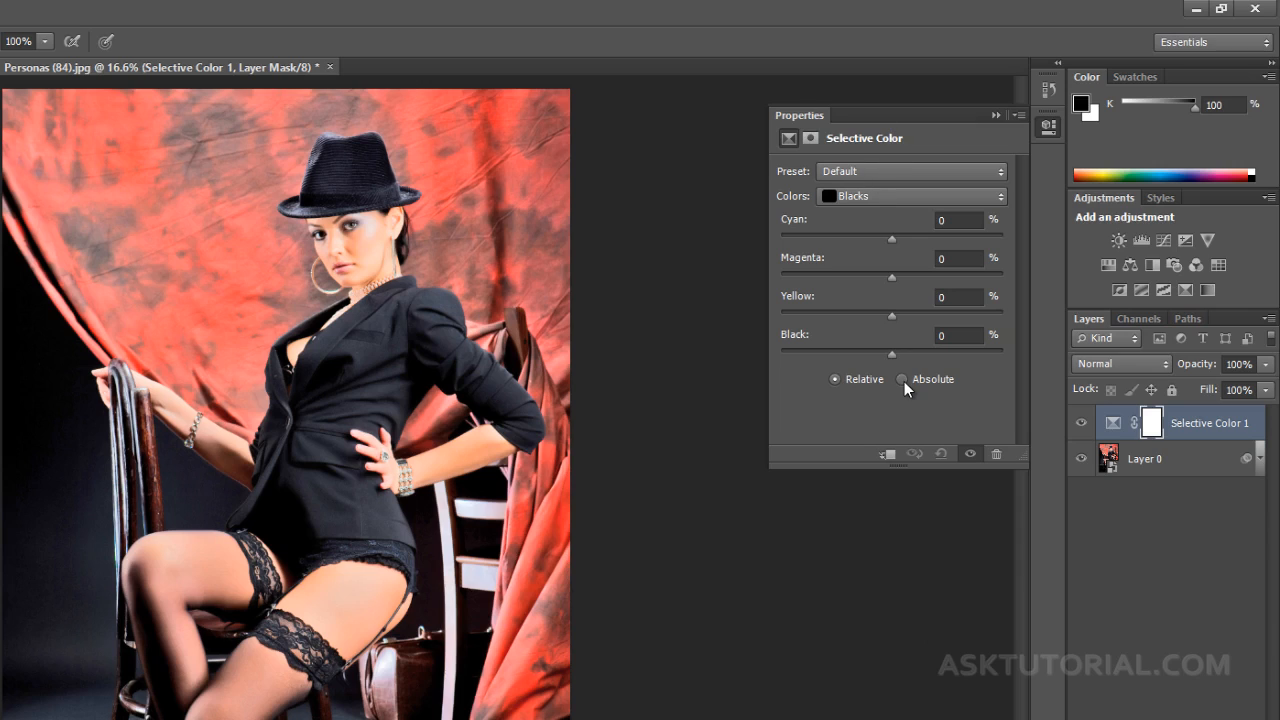
click(1000, 200)
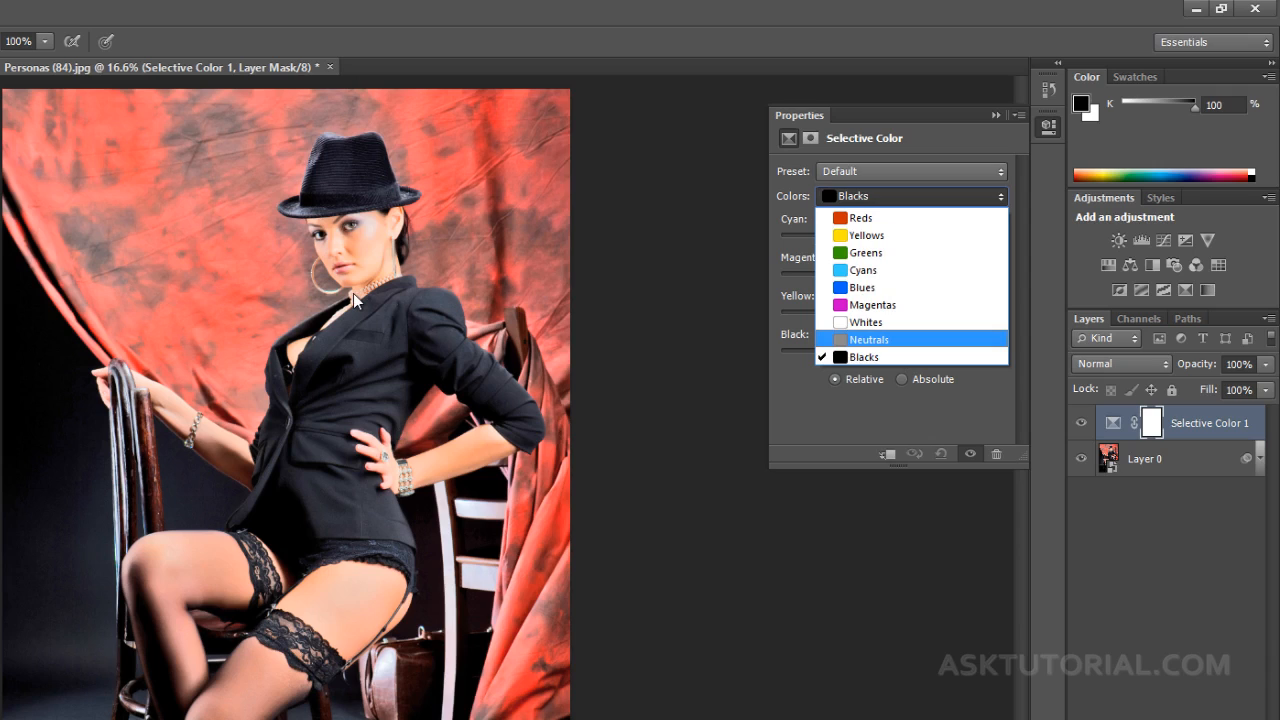
click(871, 227)
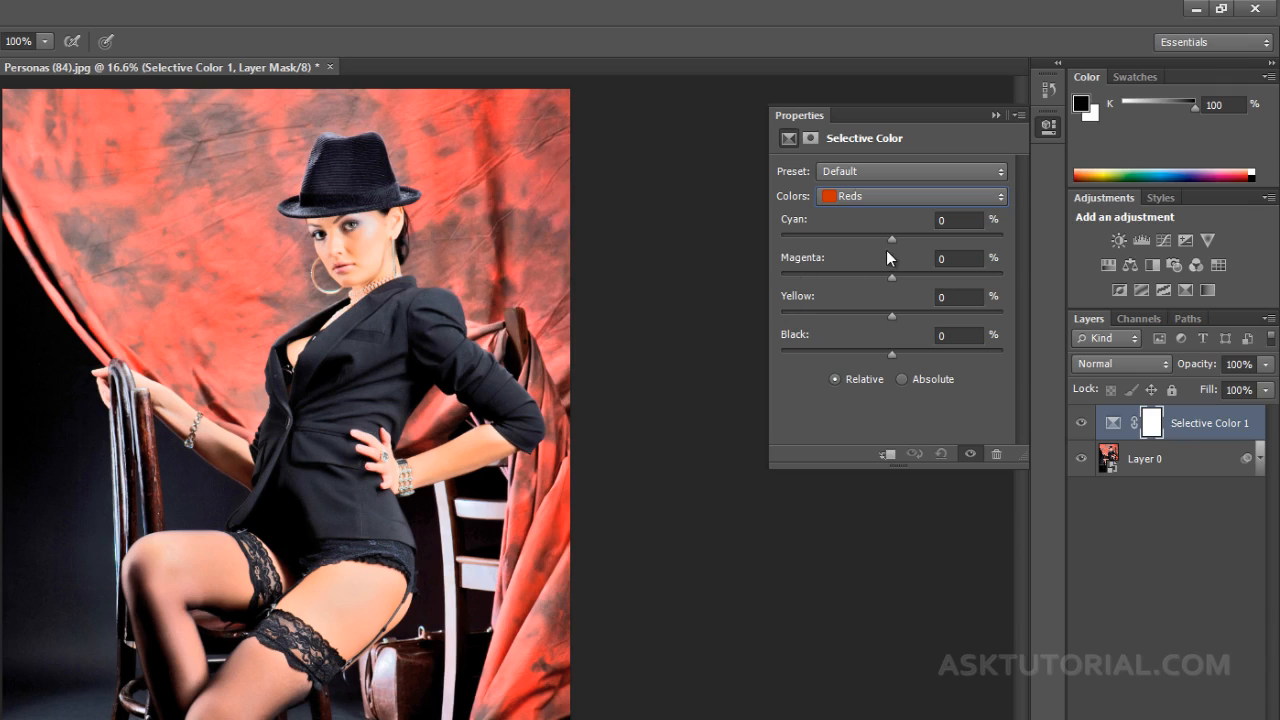
Step: Set the Reds to Cyan -42%, Magenta -42%, Yellow +14% and Black -26%
mouse_move(890, 238)
mouse_down()
mouse_move(956, 239)
mouse_move(808, 241)
mouse_move(883, 243)
mouse_up()
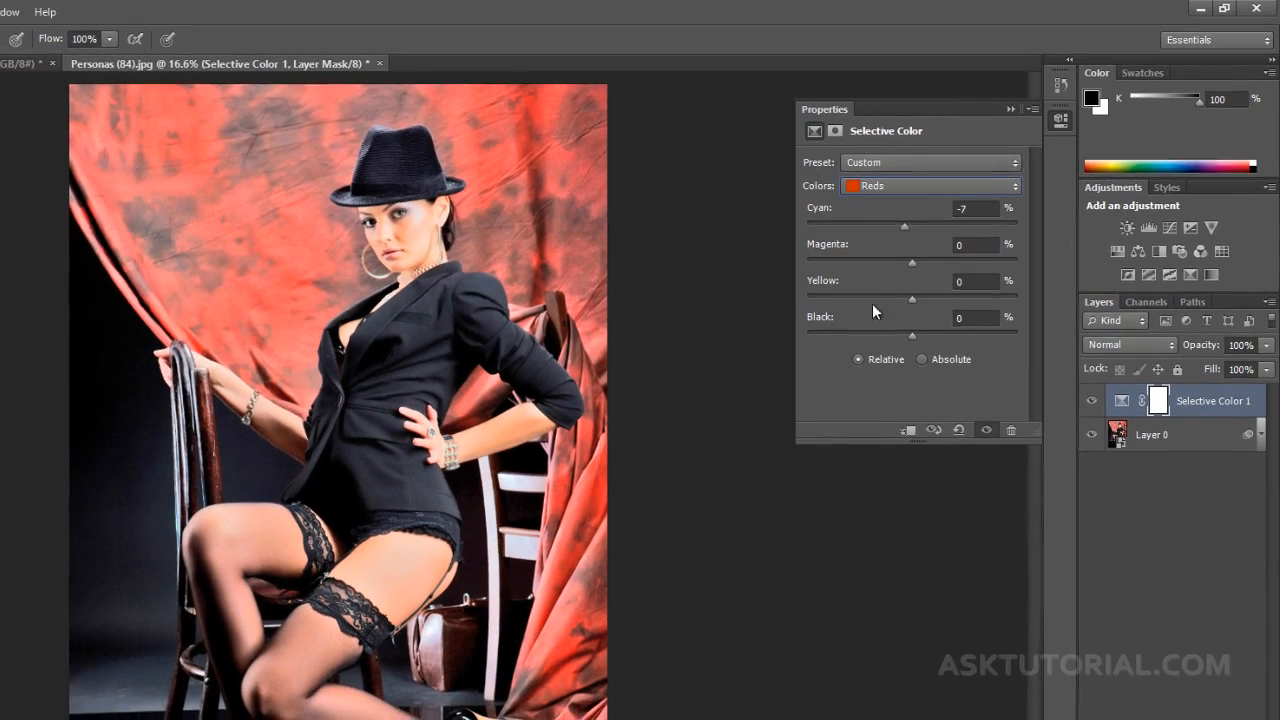
drag(905, 226, 874, 271)
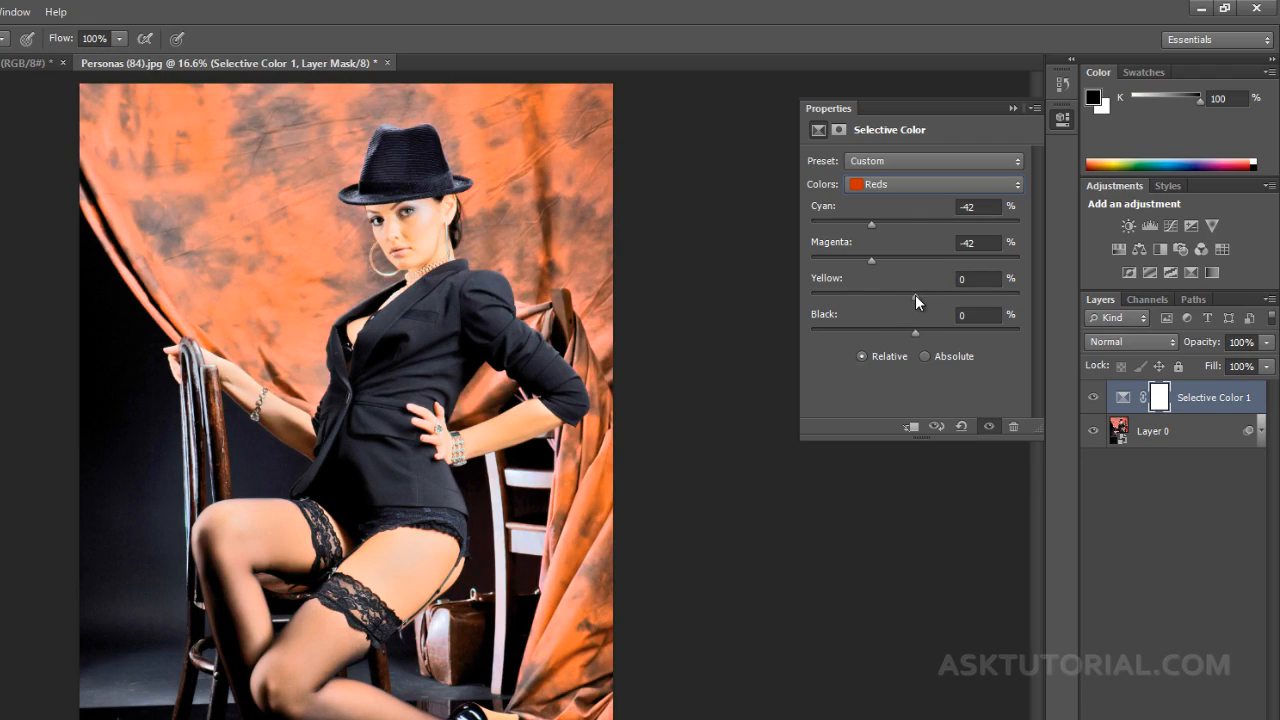
drag(916, 297, 887, 334)
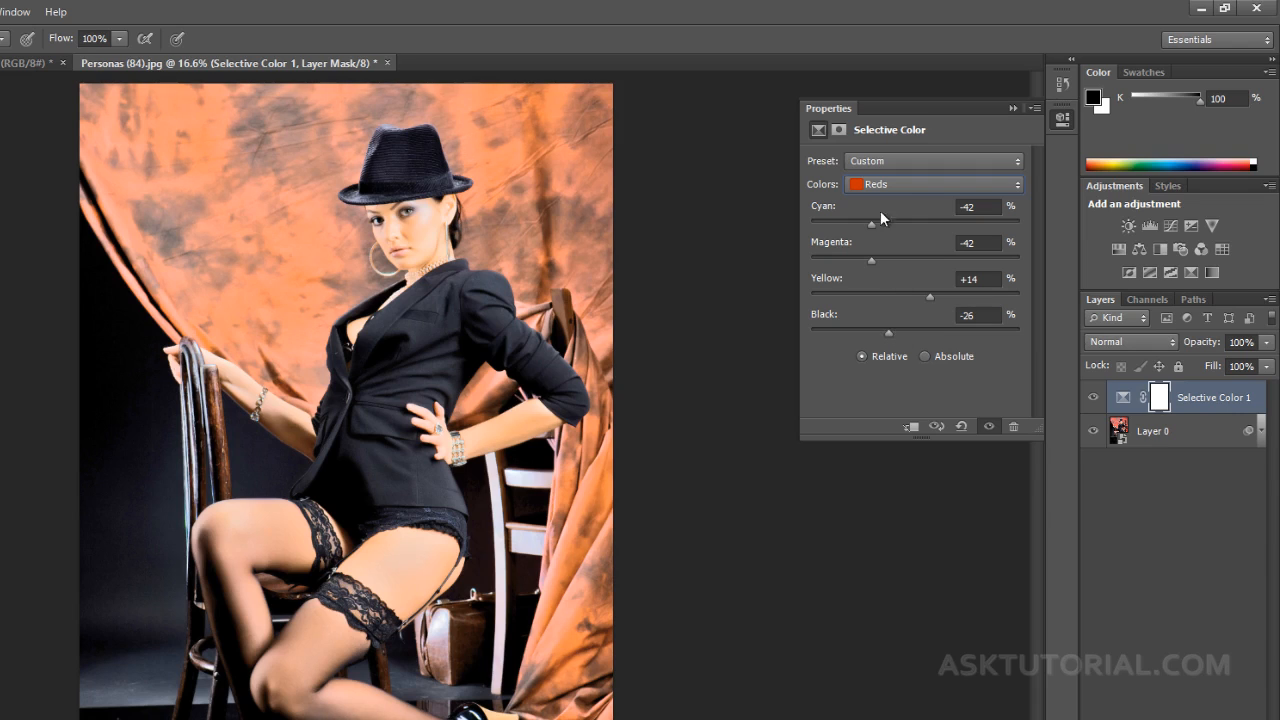
drag(887, 332, 882, 333)
Step: Set the Blacks to Cyan +44%, Magenta +16% and Yellow +12%, and reset the Selective Color adjustment to its defaults
click(967, 181)
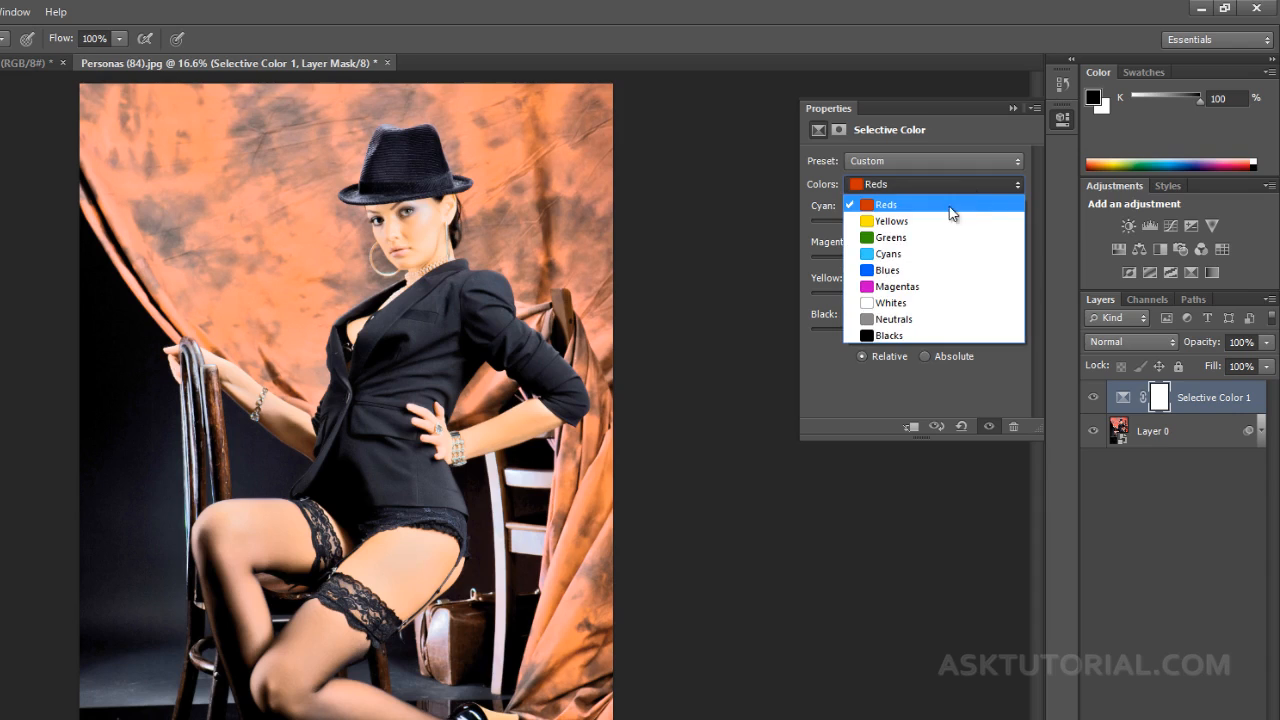
click(888, 336)
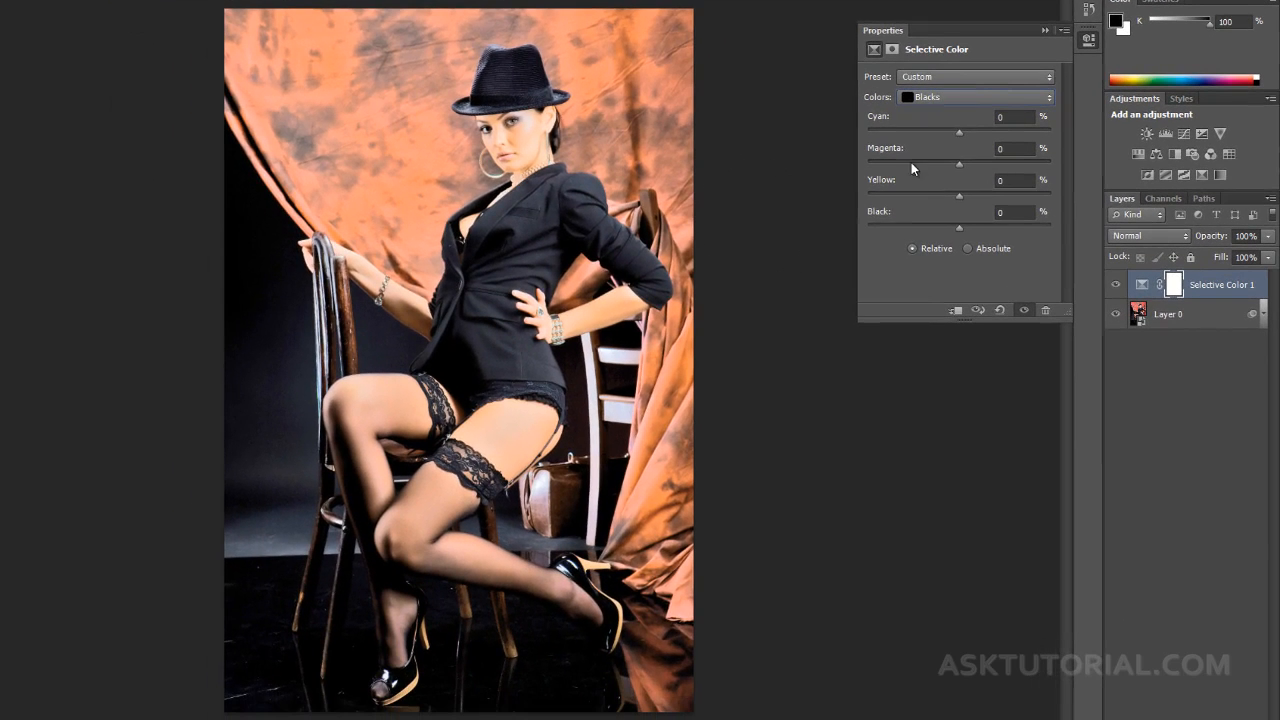
drag(960, 133, 970, 197)
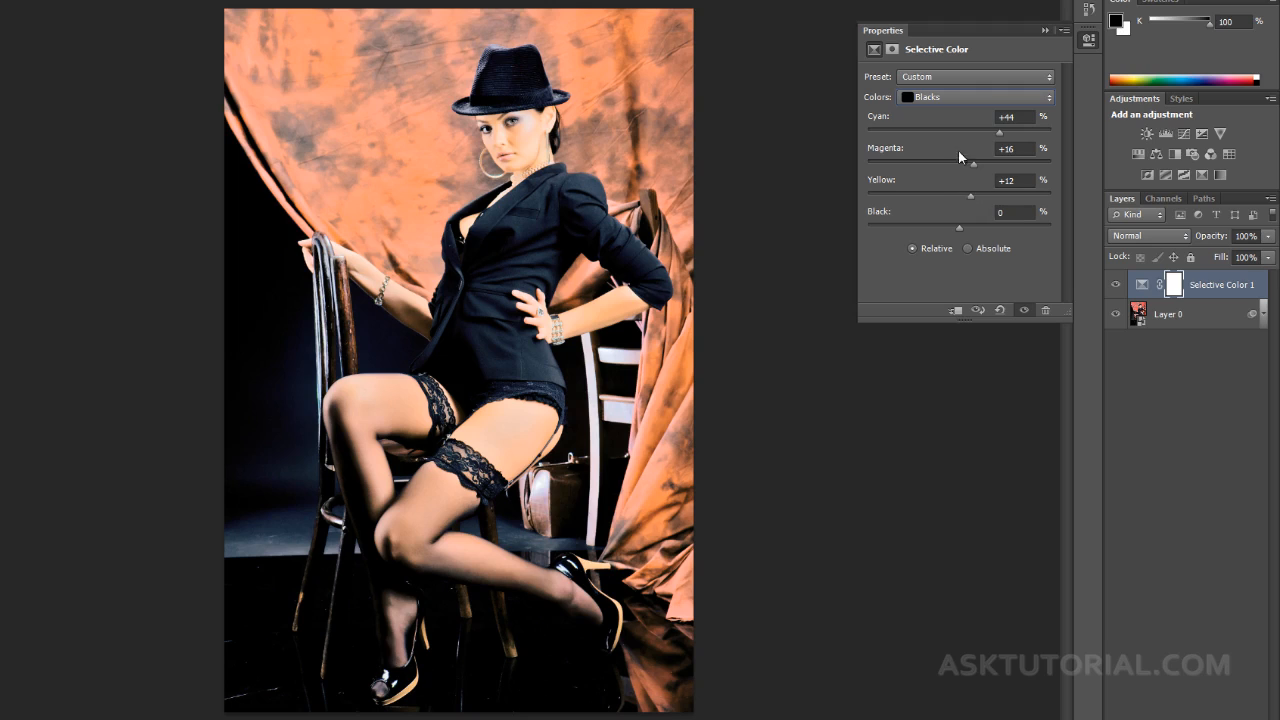
click(989, 98)
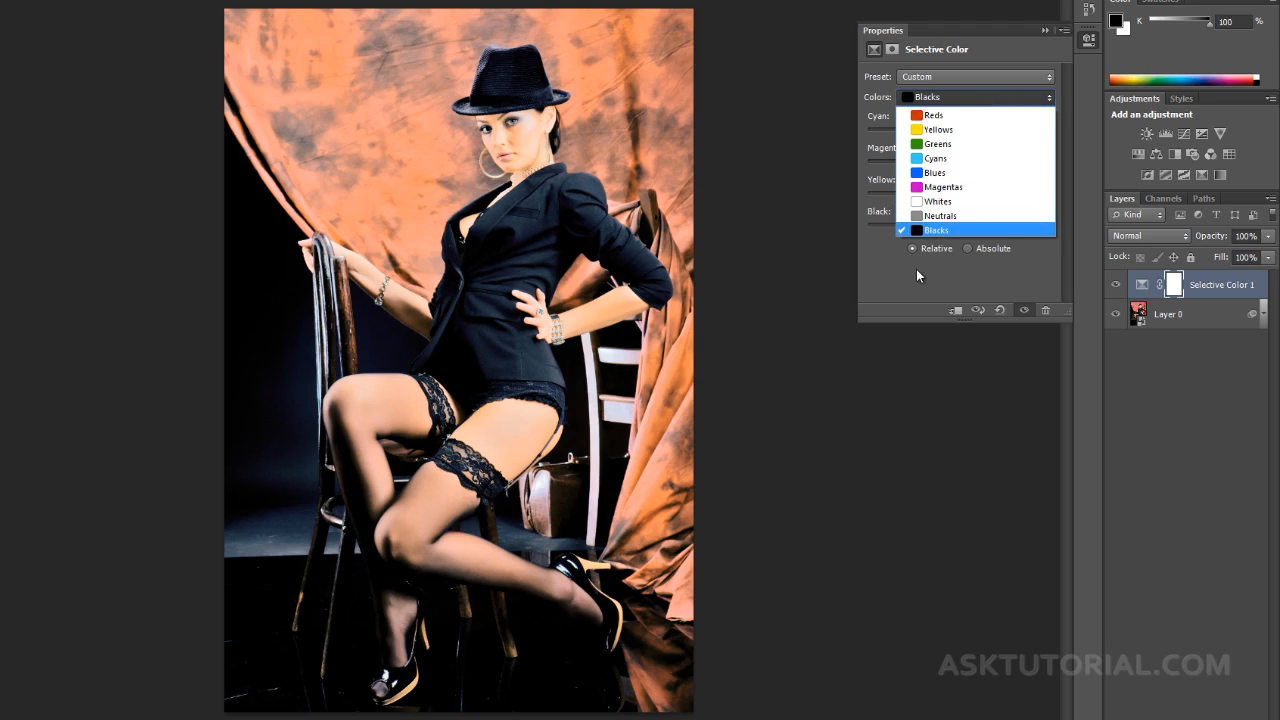
click(918, 230)
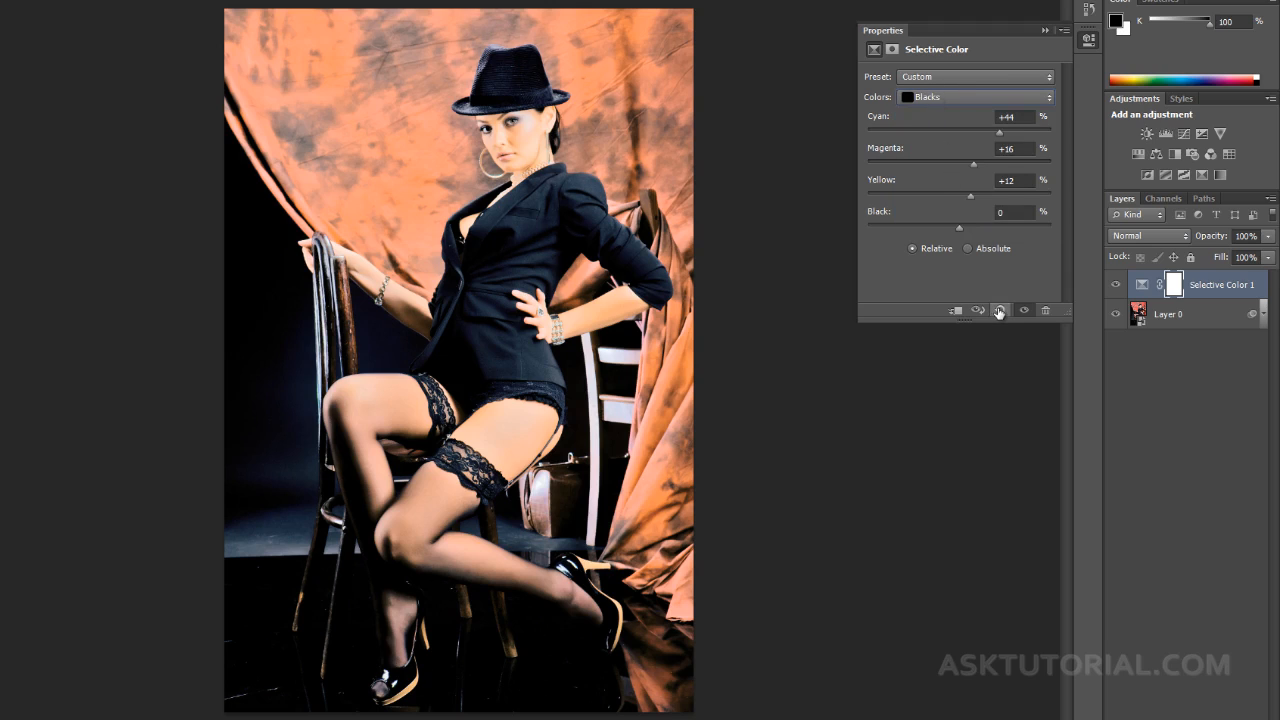
click(999, 311)
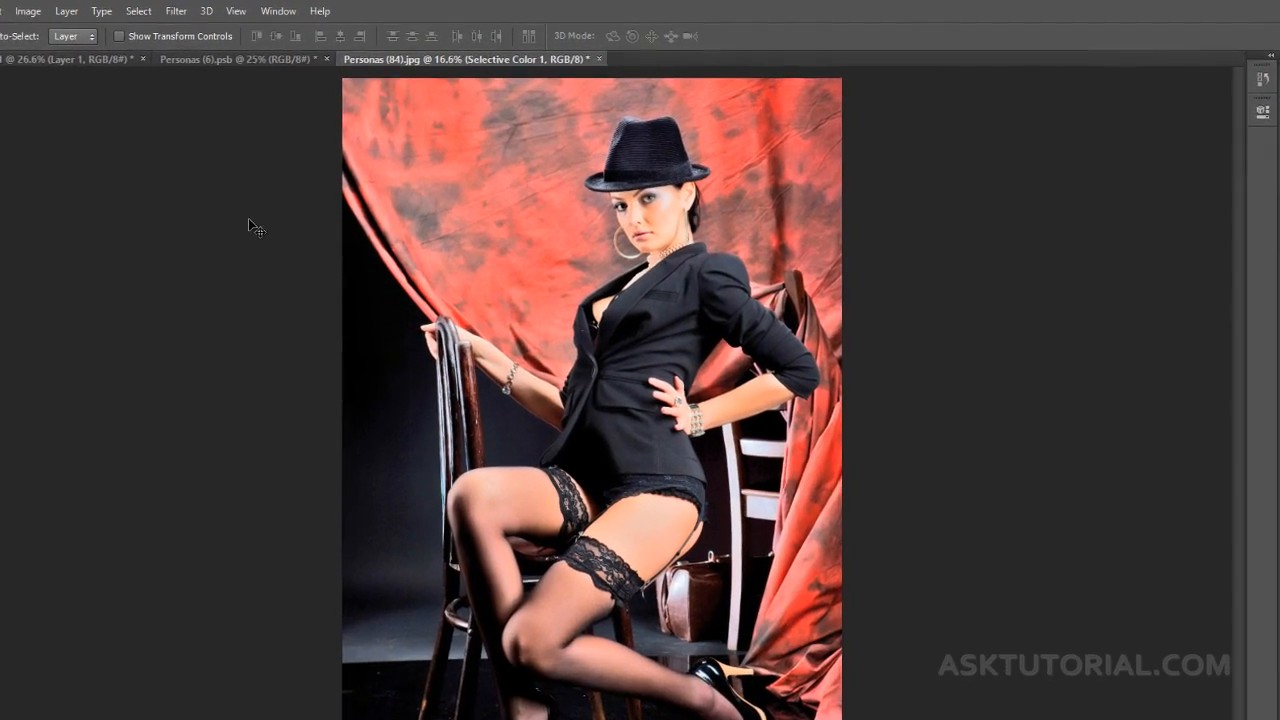
Step: Make a Color Range selection of the Skin Tones in the portrait with a Fuzziness of 40
click(146, 12)
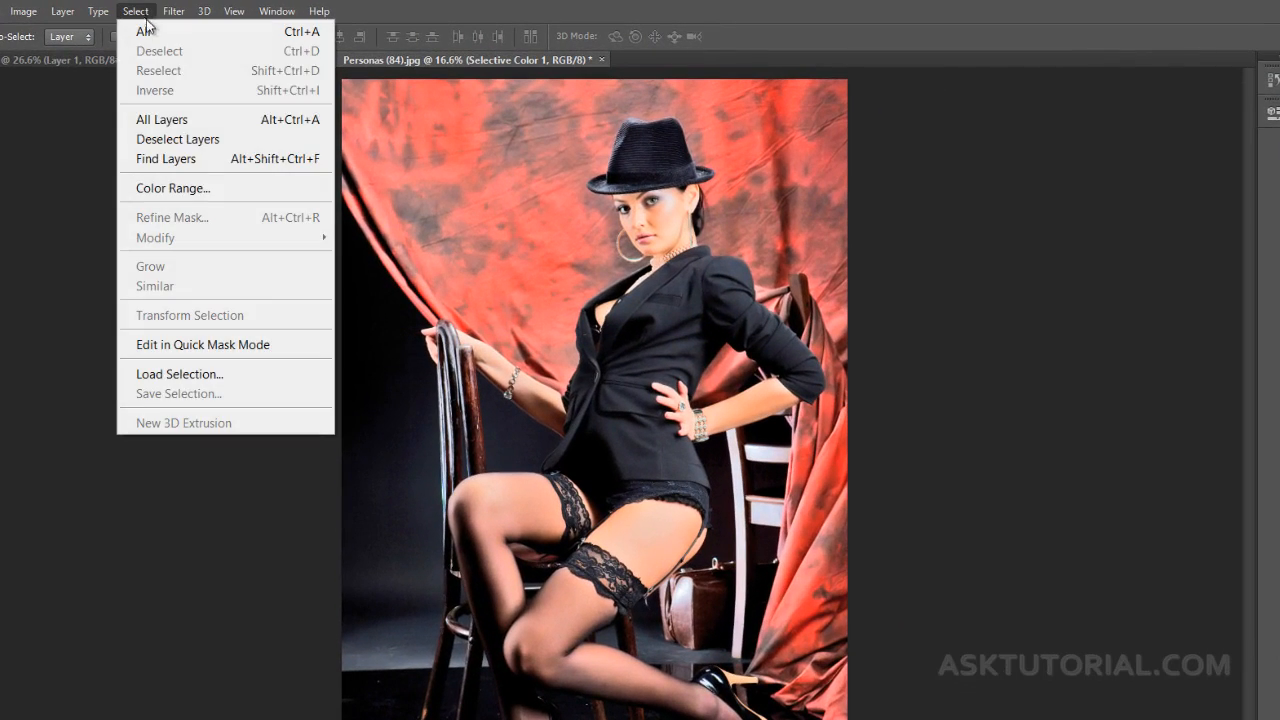
click(180, 190)
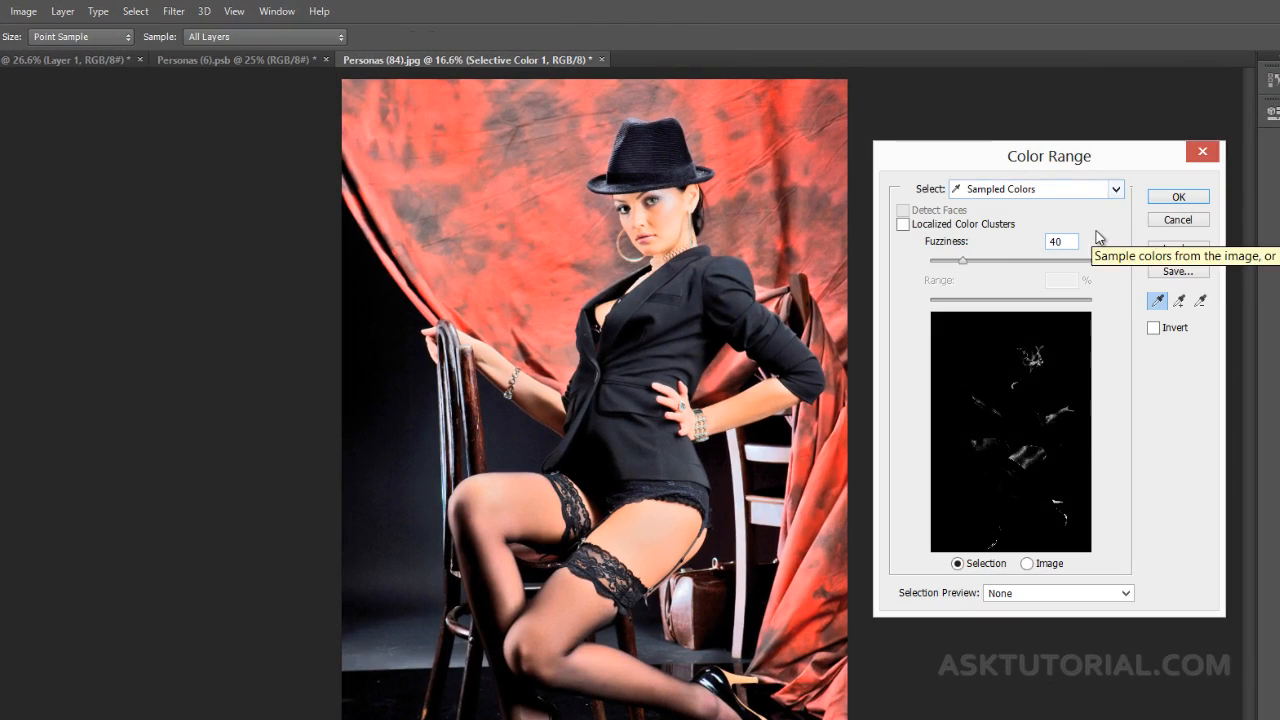
click(1116, 189)
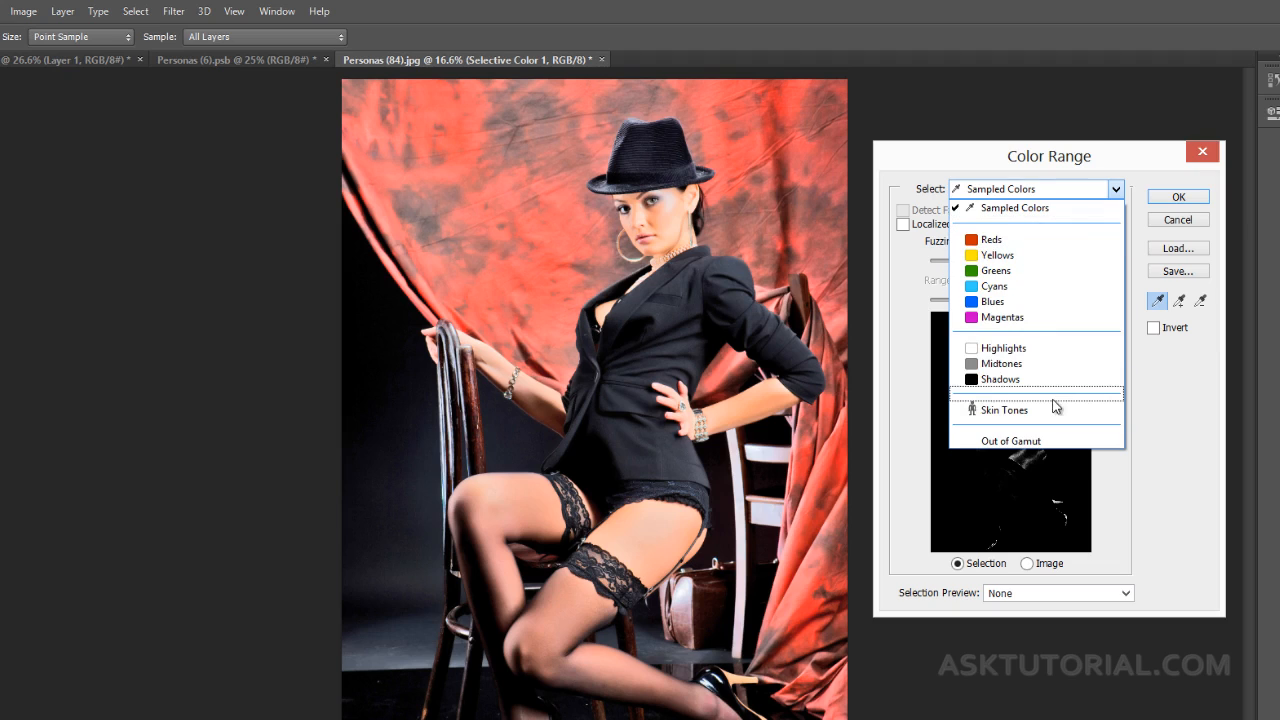
click(1150, 392)
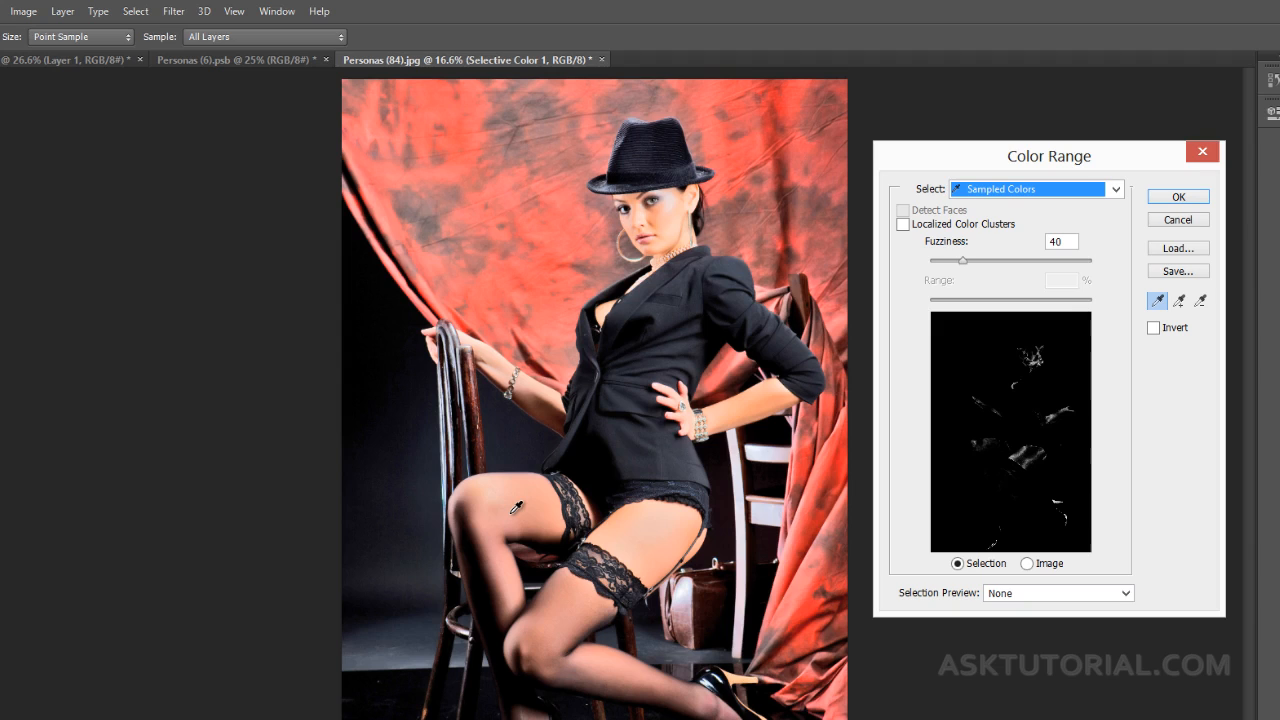
click(1115, 189)
click(1008, 410)
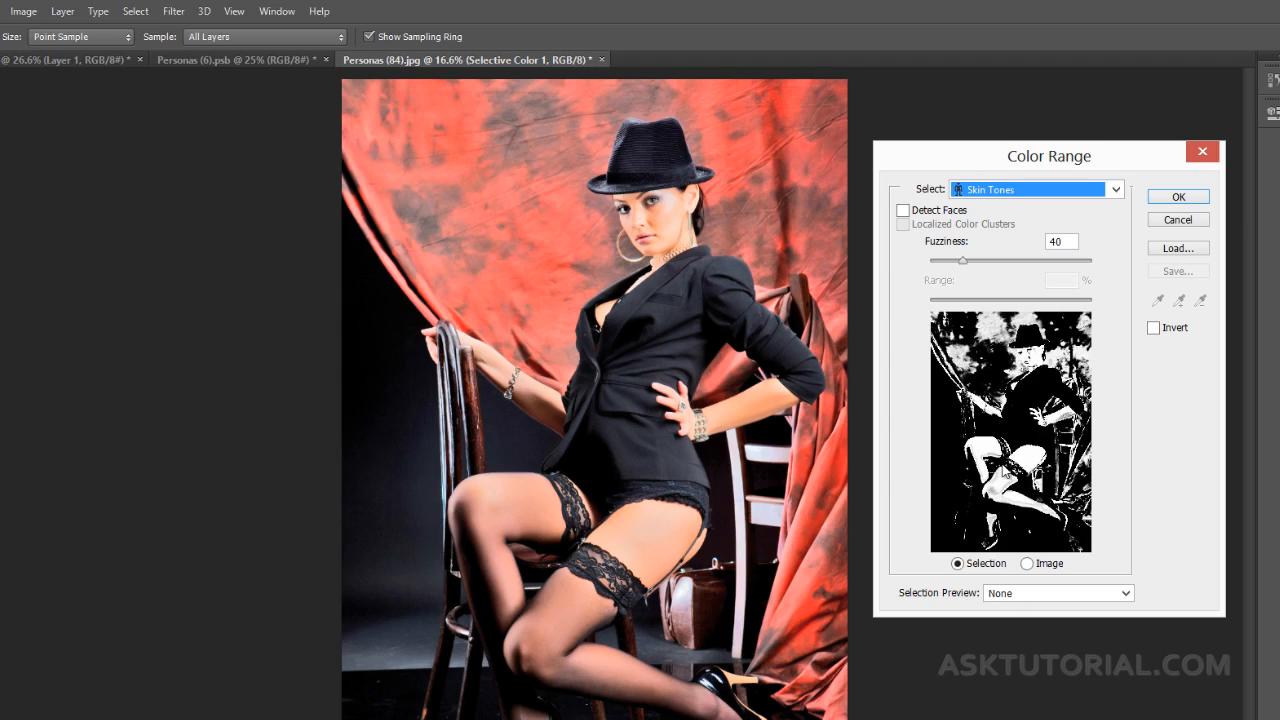
click(1172, 198)
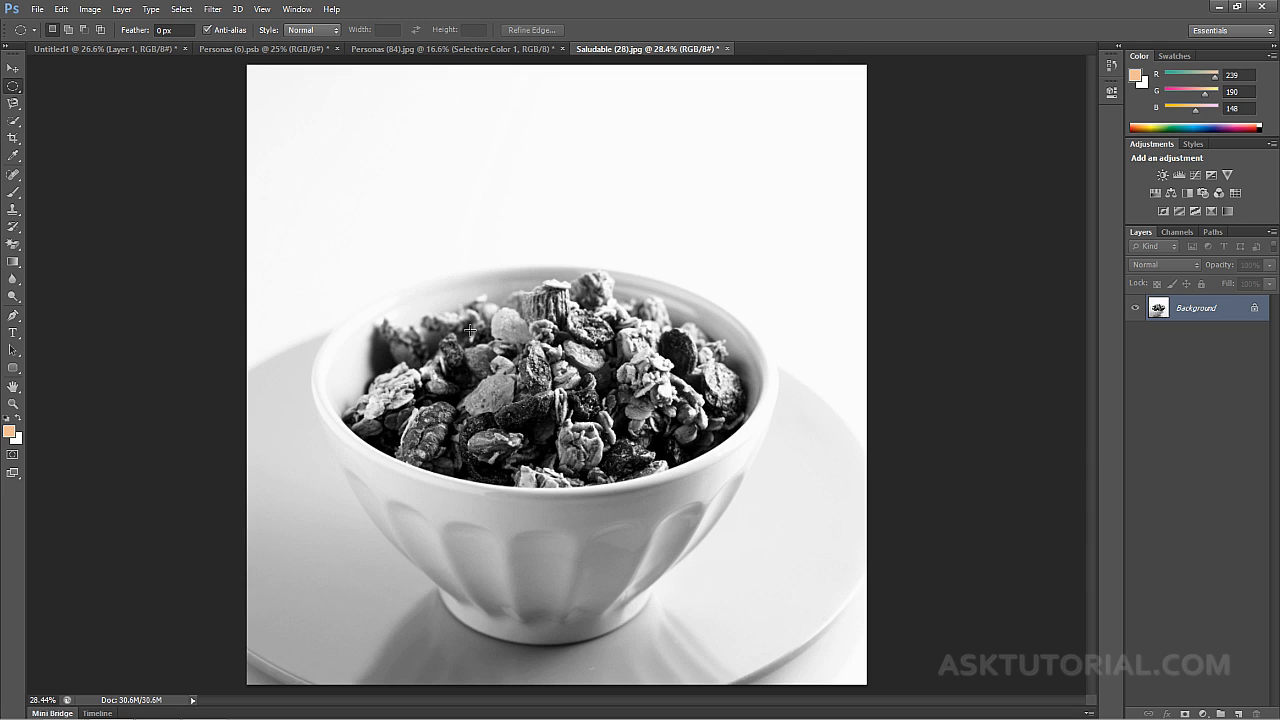
Step: Draw an elliptical marquee selection around the inner rim of the cereal bowl, enclosing the granola
right_click(14, 91)
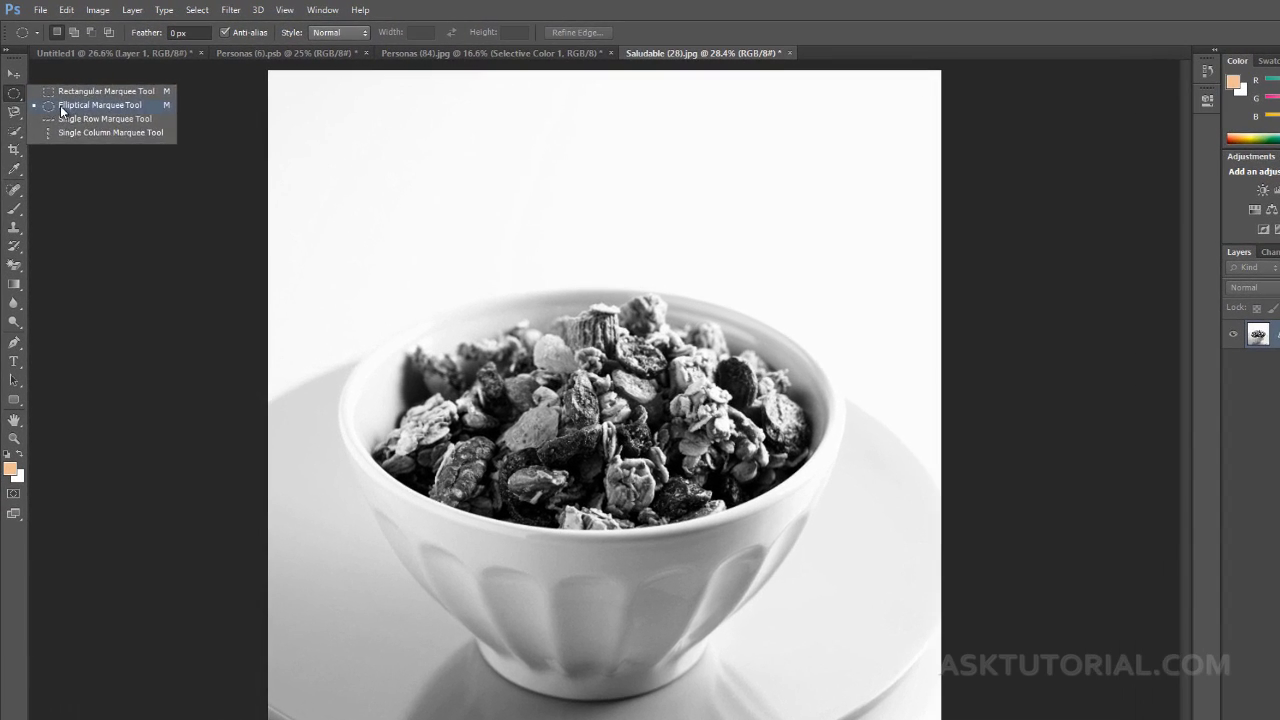
click(58, 99)
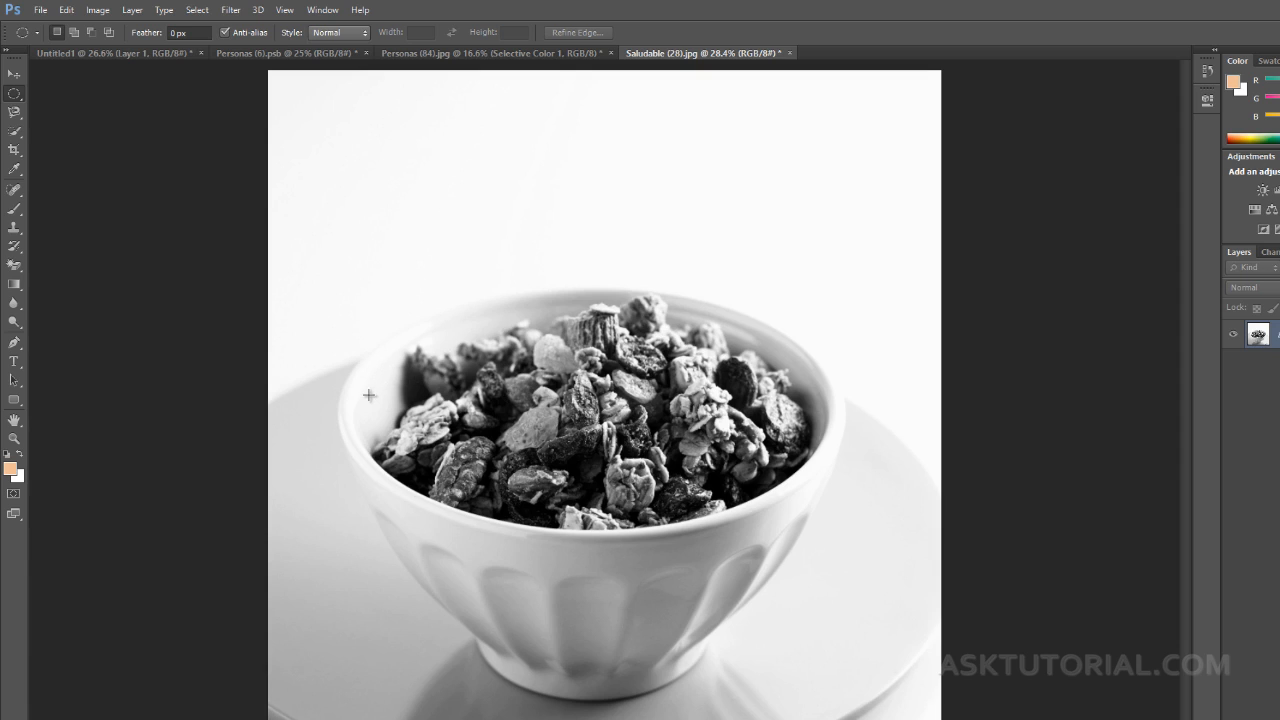
drag(369, 396, 831, 289)
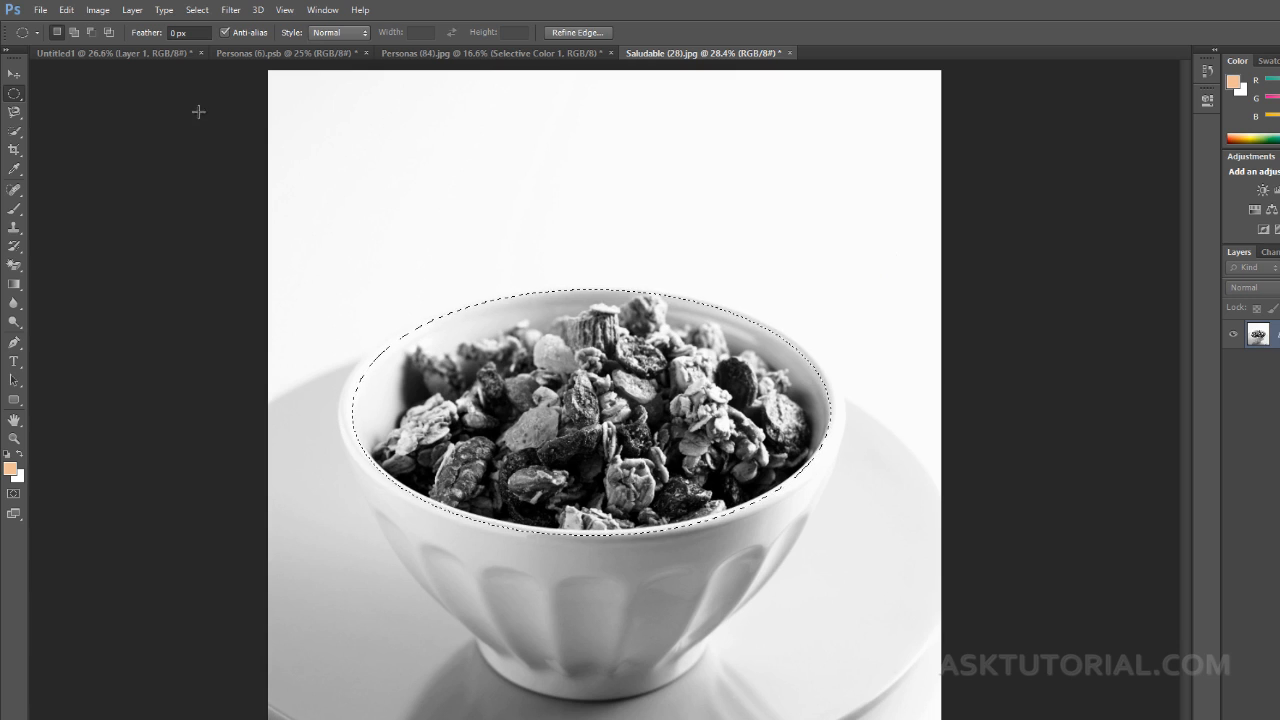
Step: Create a Solid Color fill layer from the bowl selection with the name Color Fill 1 and Color blending mode
click(131, 10)
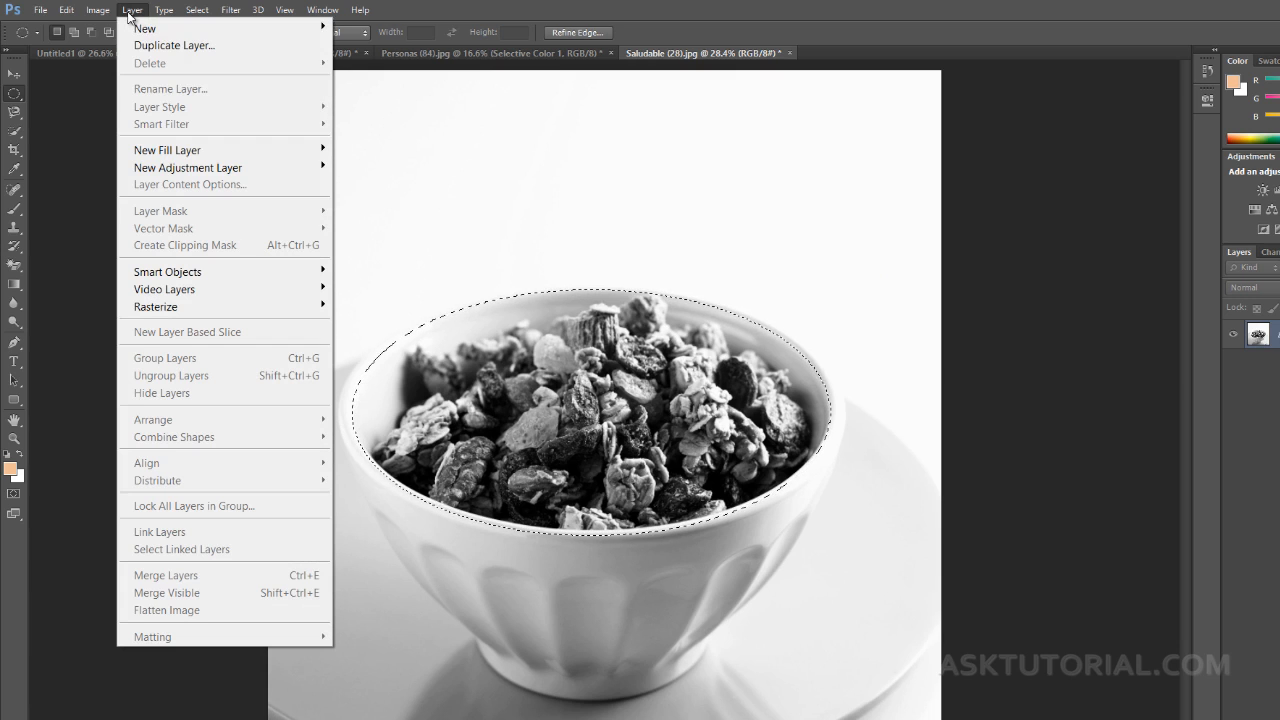
mouse_move(160, 152)
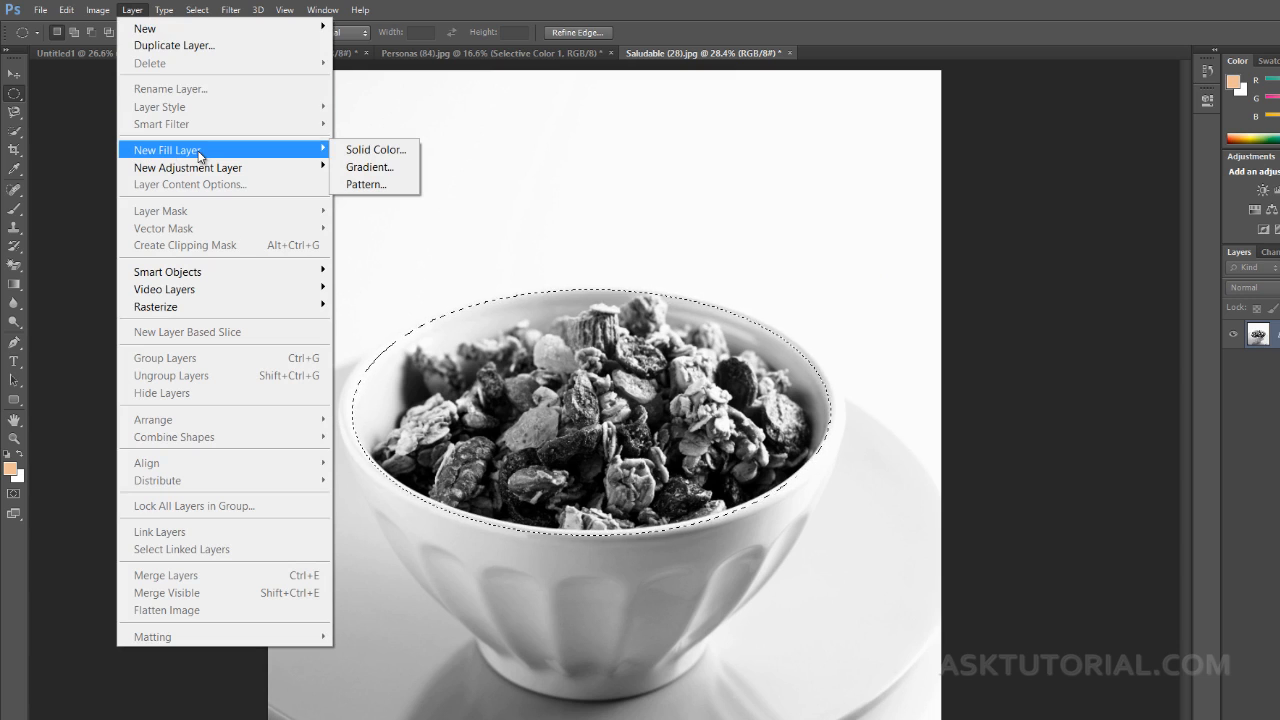
click(346, 154)
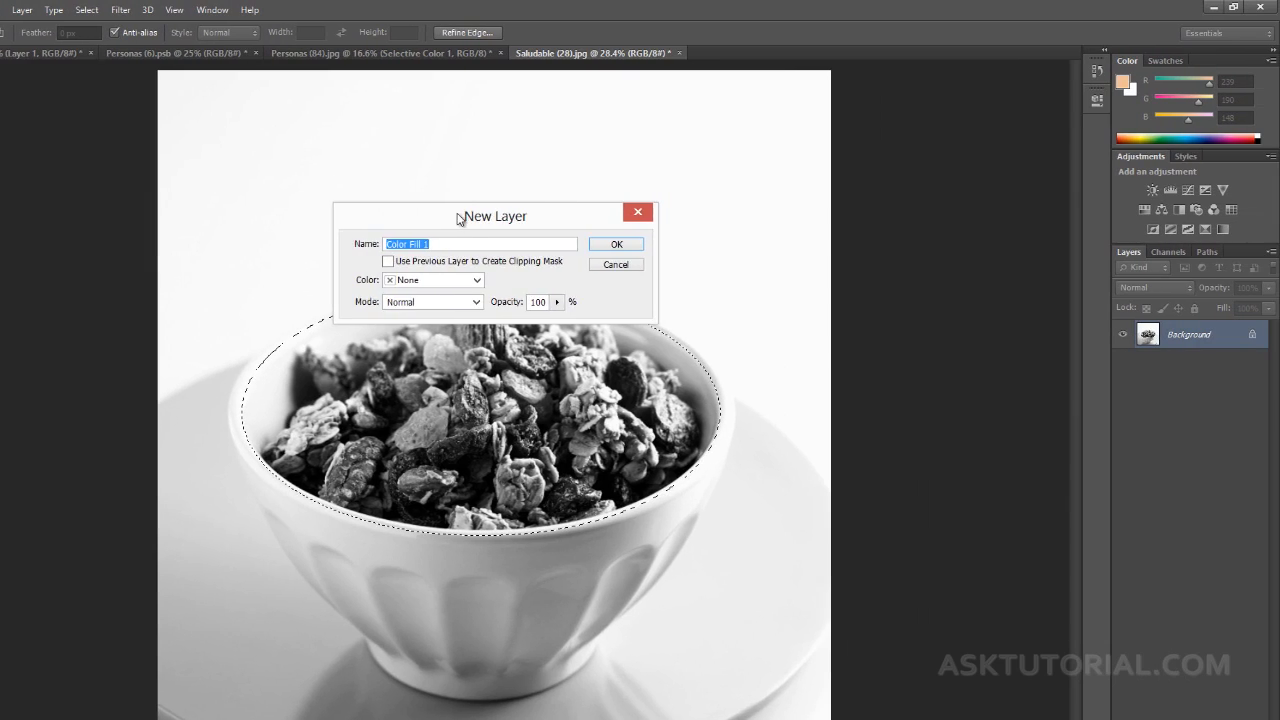
drag(568, 212, 936, 254)
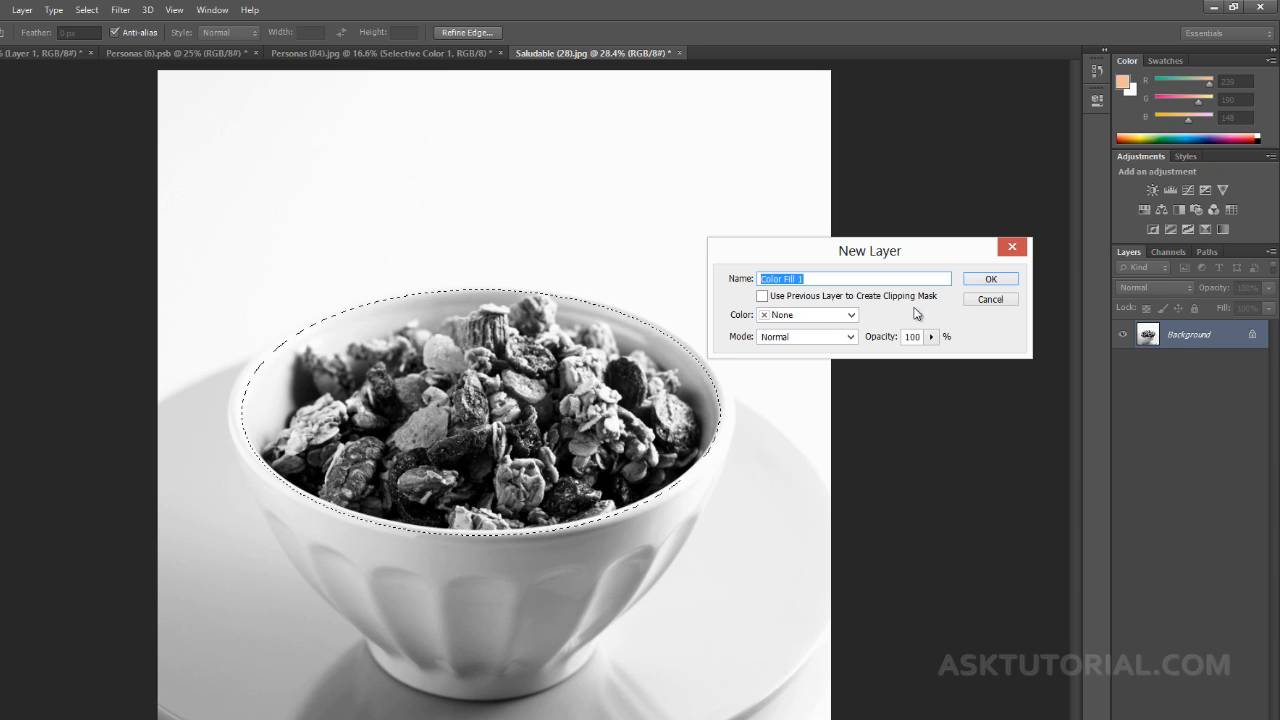
click(851, 337)
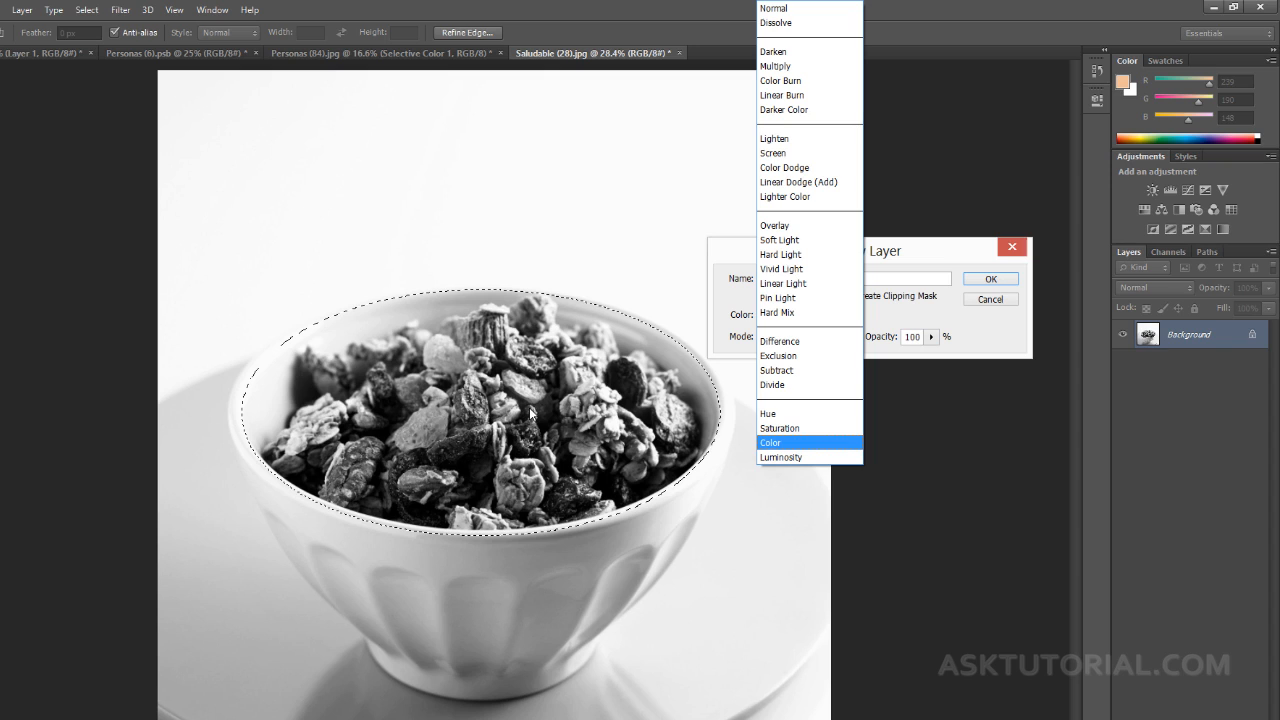
click(770, 444)
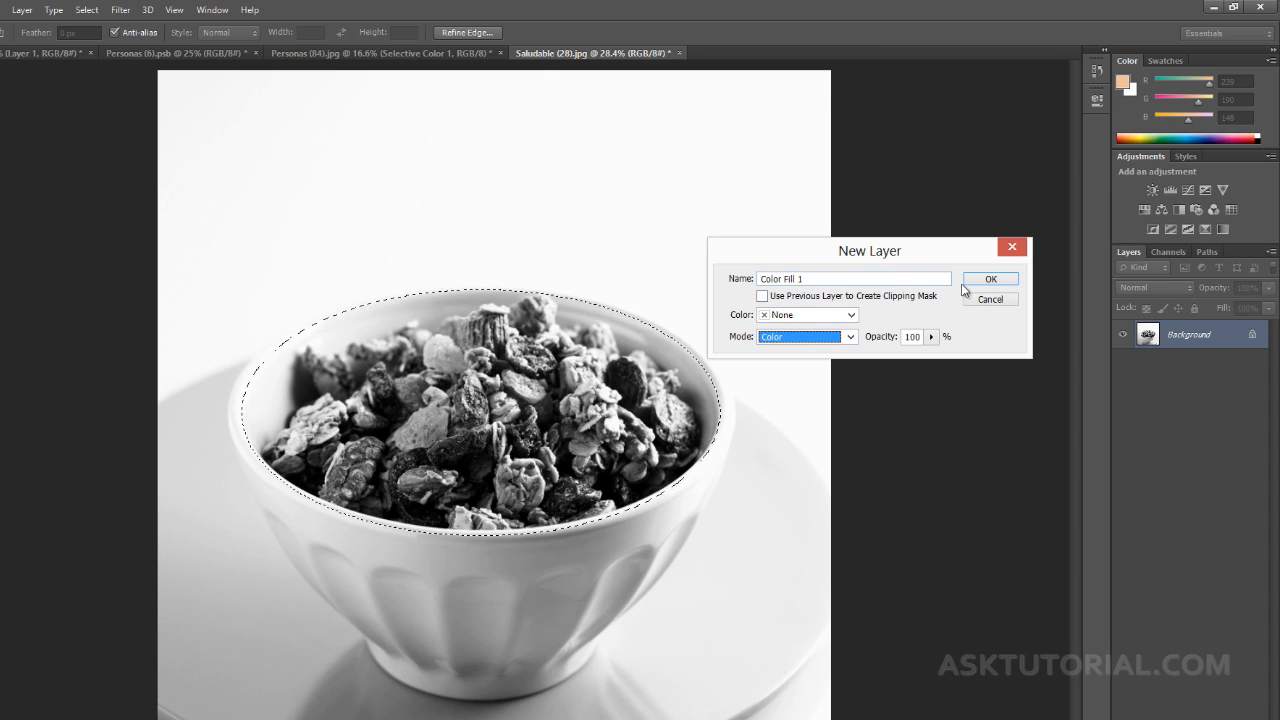
click(987, 281)
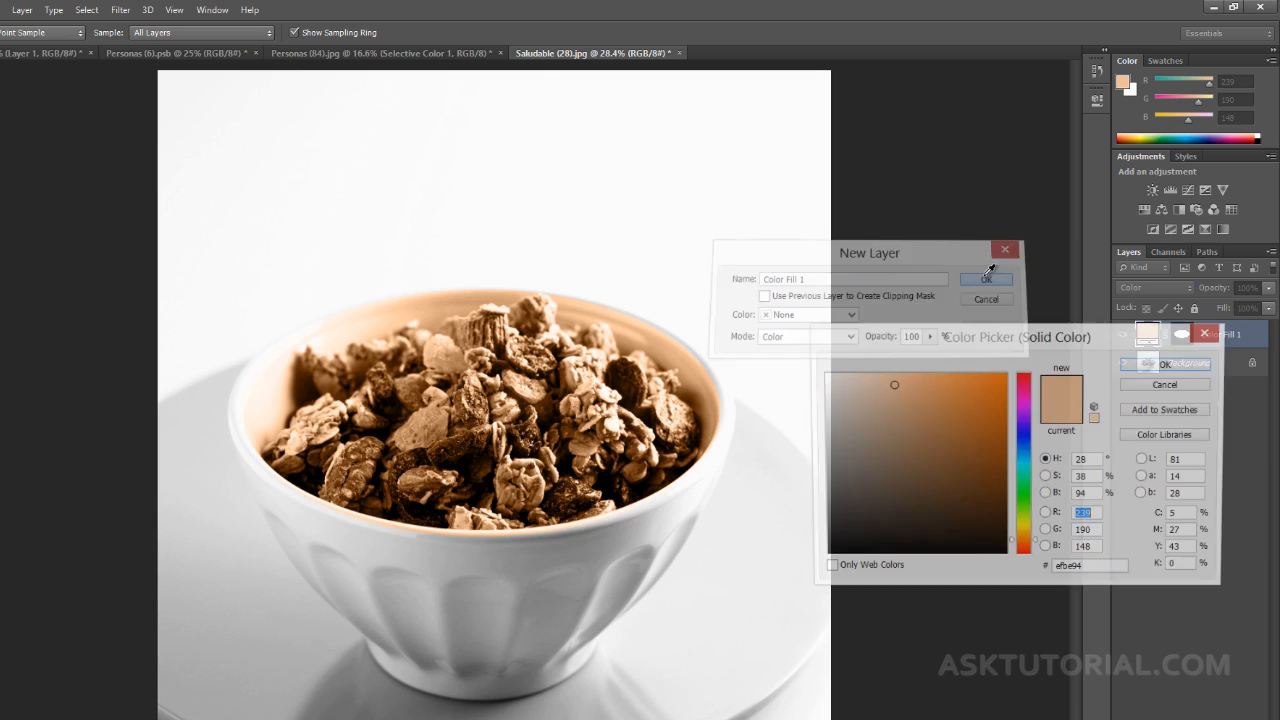
Step: Set the fill colour to the golden yellow efd494 with a hue of 42°
drag(923, 340, 882, 309)
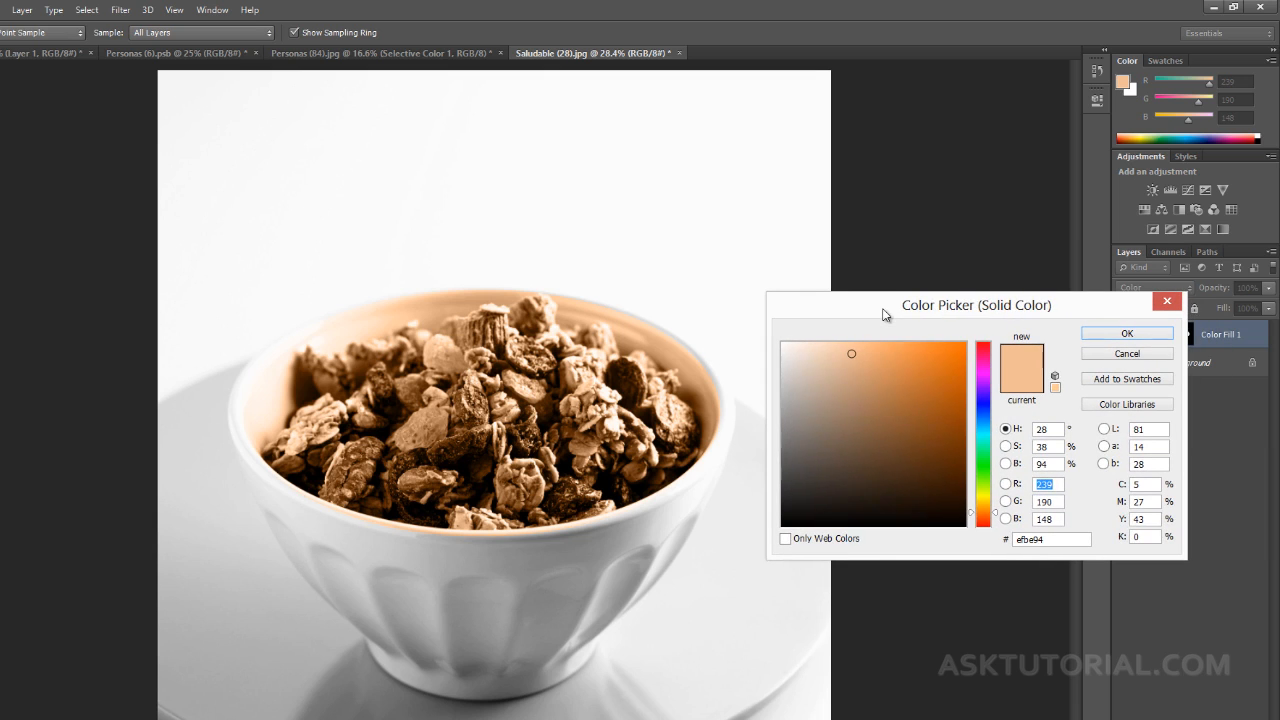
drag(986, 437, 991, 511)
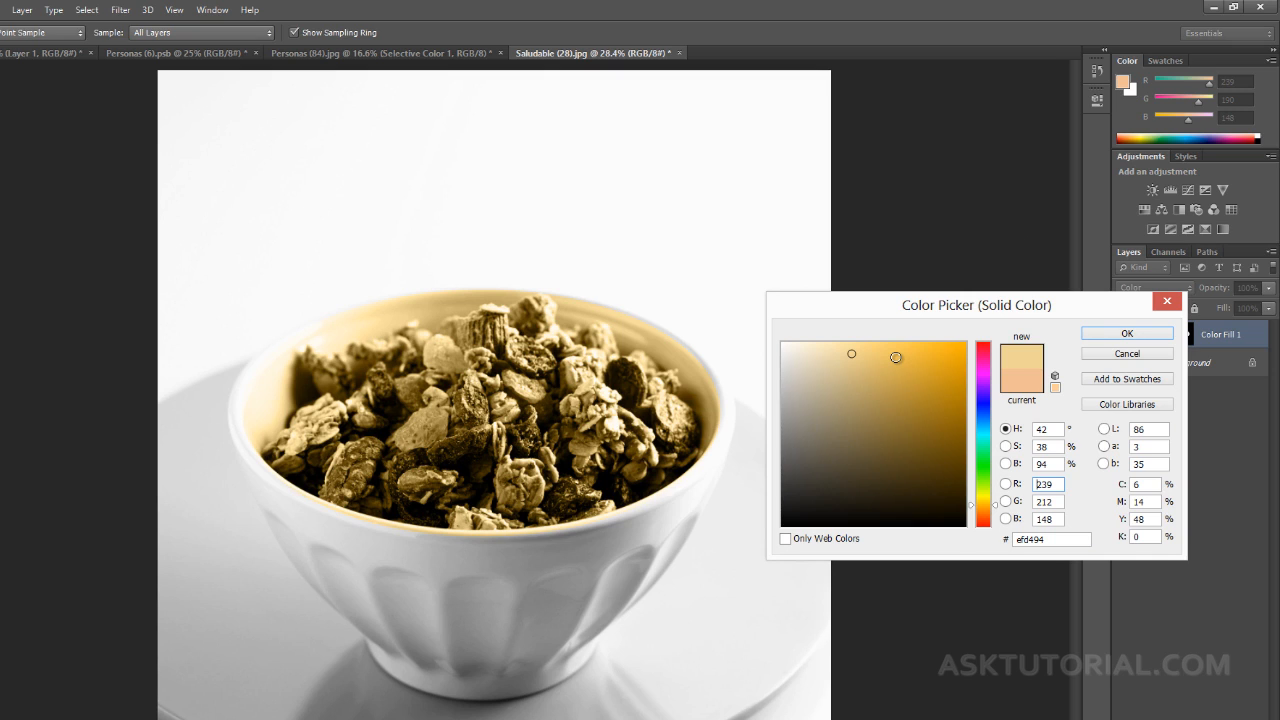
click(1143, 334)
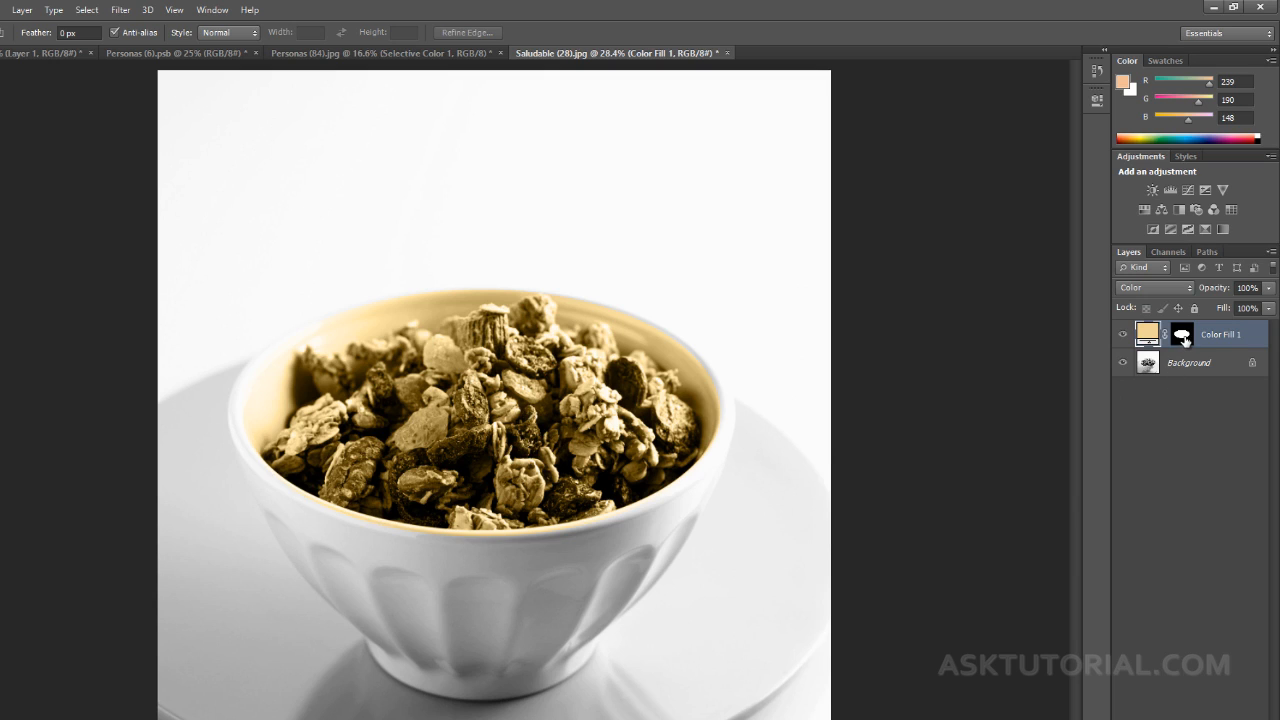
Step: Try an opacity of 62% on the Color Fill 1 layer, and restore it to 100%
click(1268, 289)
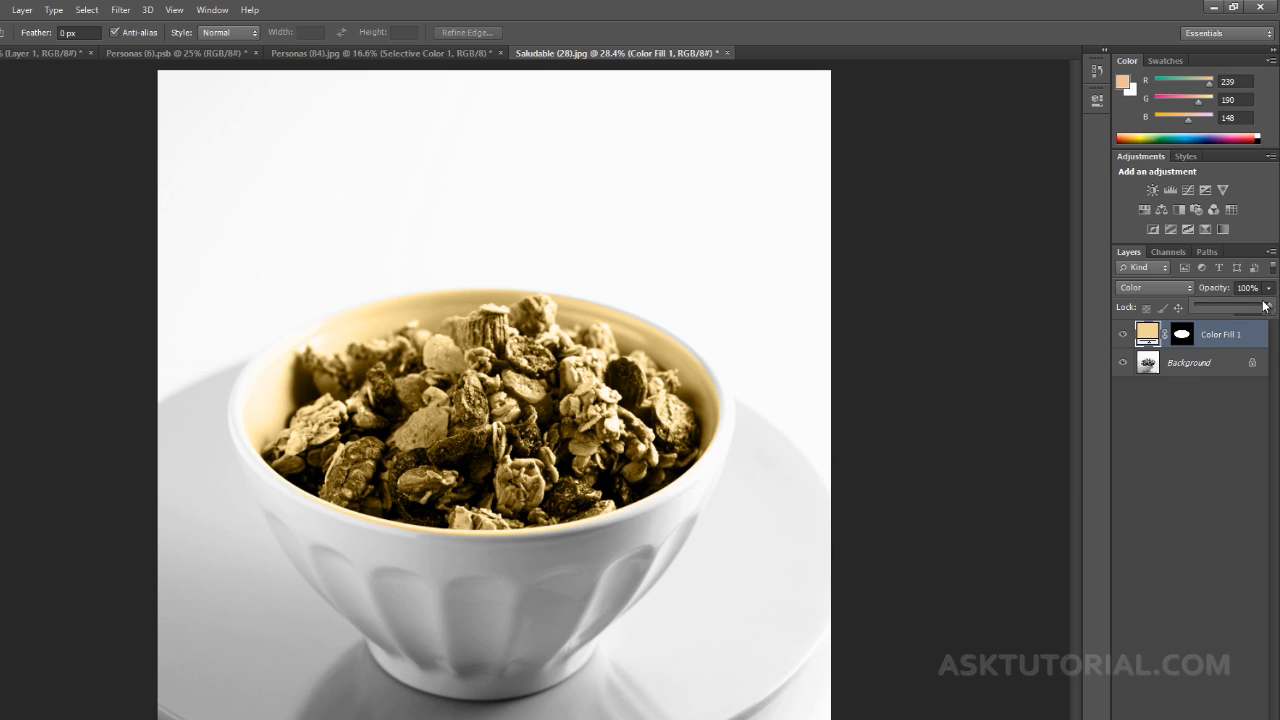
mouse_move(1261, 303)
mouse_down()
mouse_move(1230, 308)
mouse_move(1243, 308)
mouse_up()
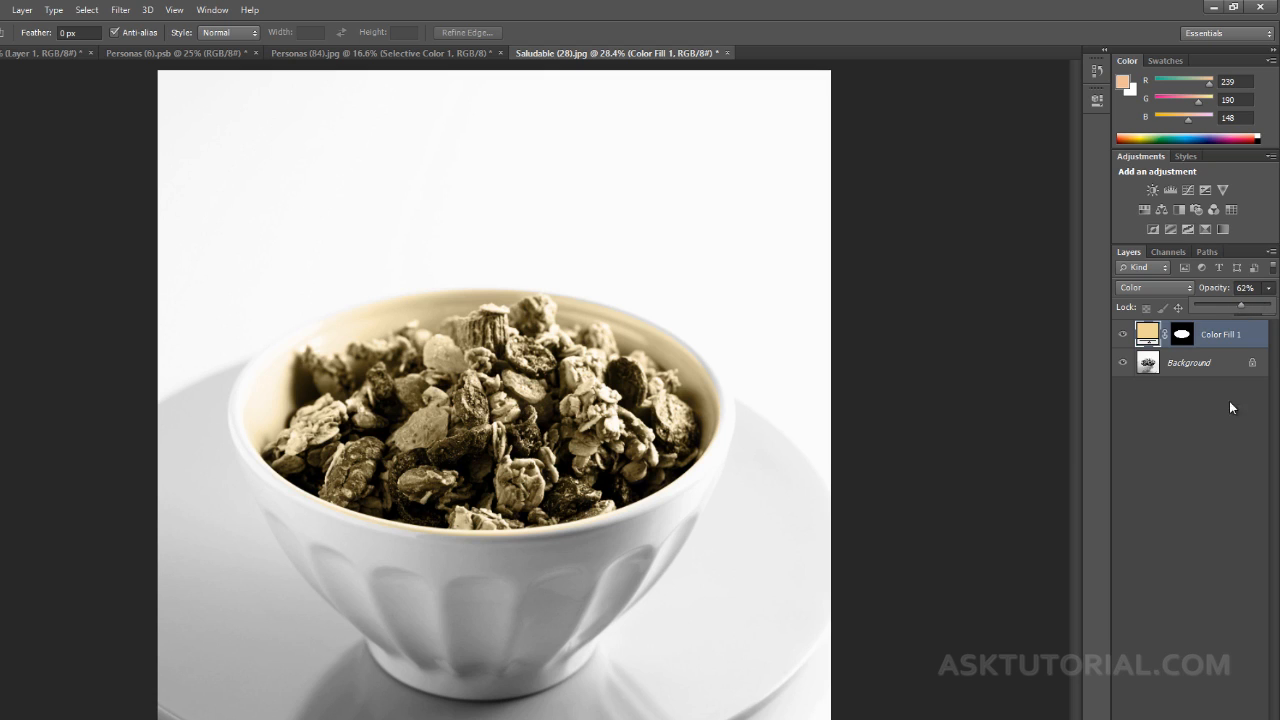
click(1228, 430)
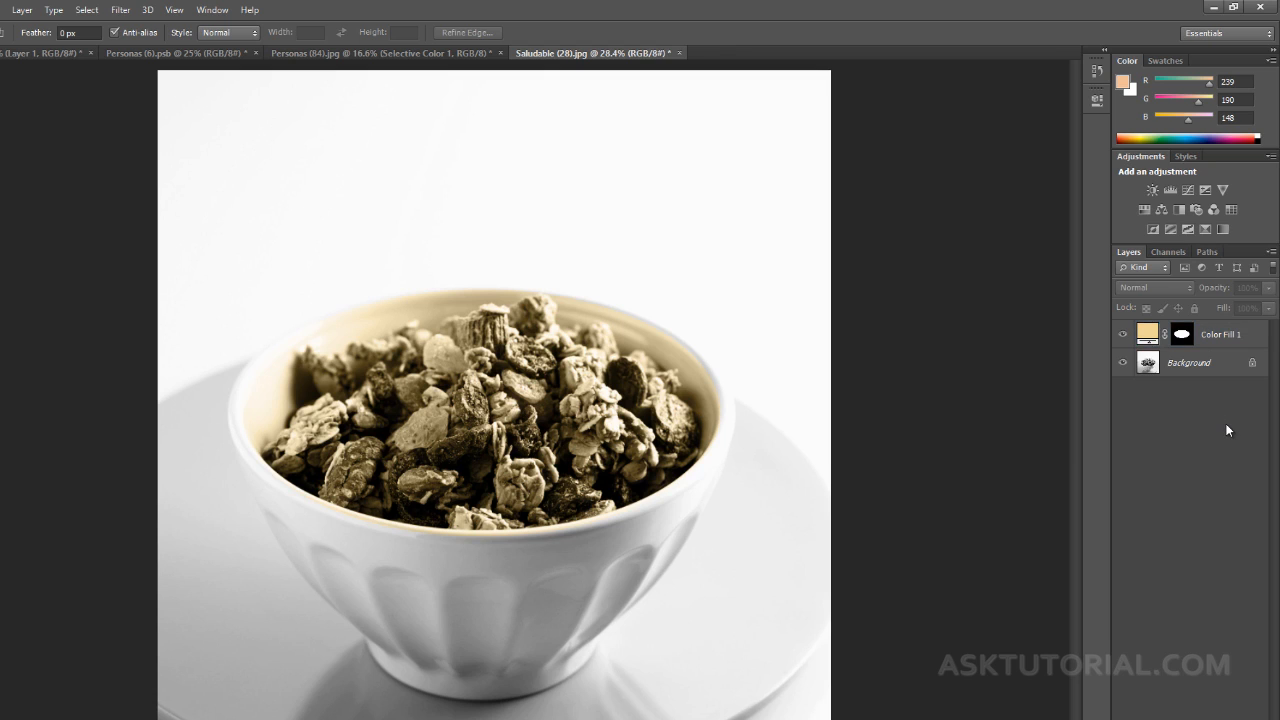
click(1238, 336)
click(1271, 289)
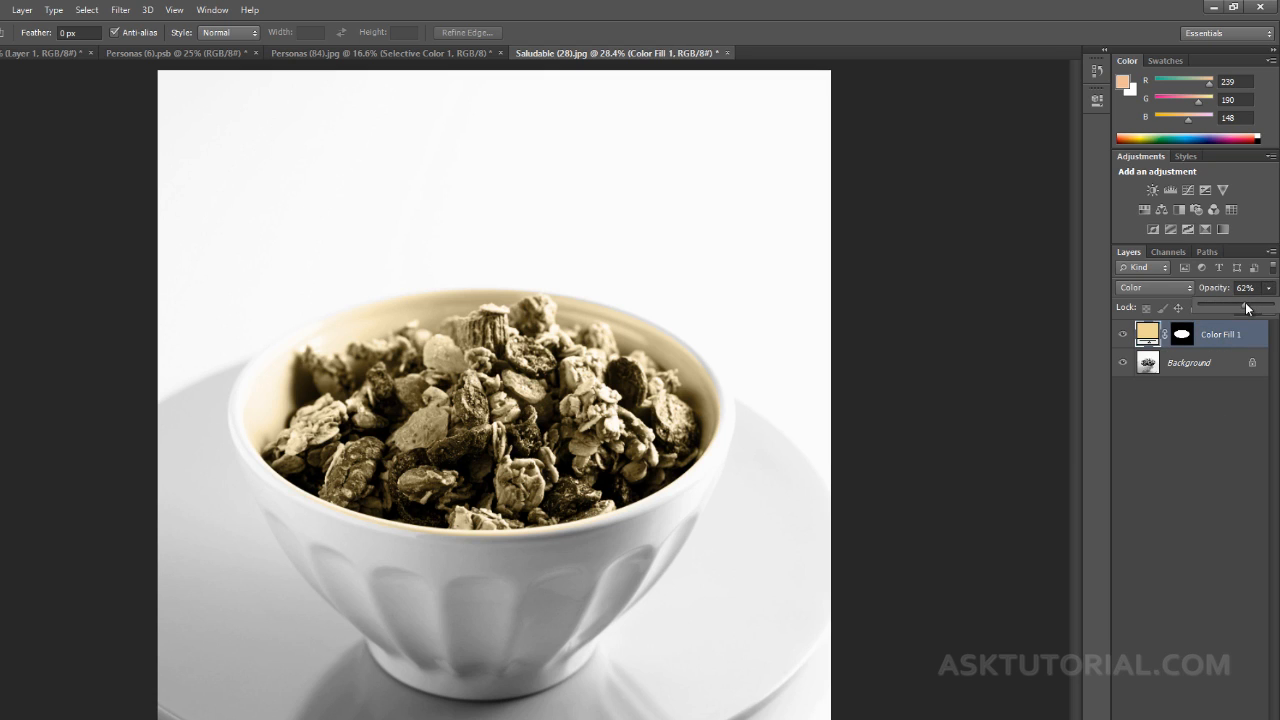
drag(1246, 308, 1275, 307)
click(1225, 393)
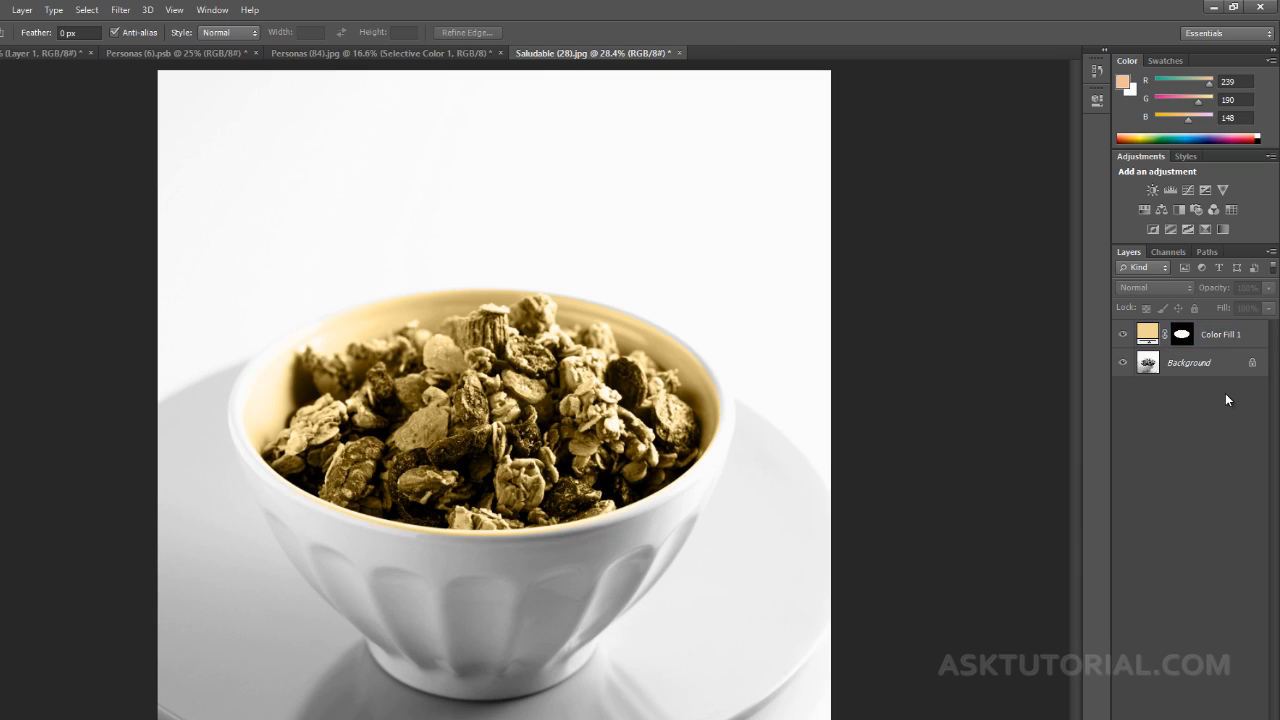
Step: Feather the Color Fill 1 layer mask to 132.4 px to soften the edge of the colour around the bowl
click(1182, 334)
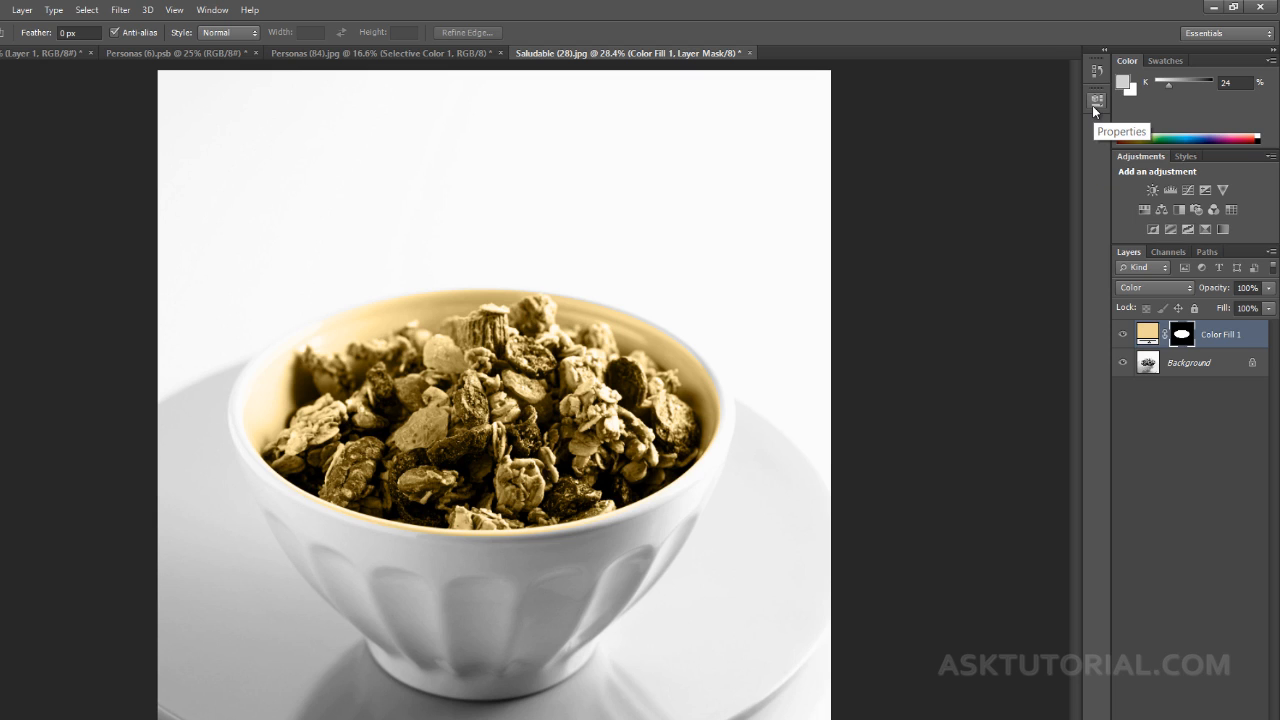
click(212, 10)
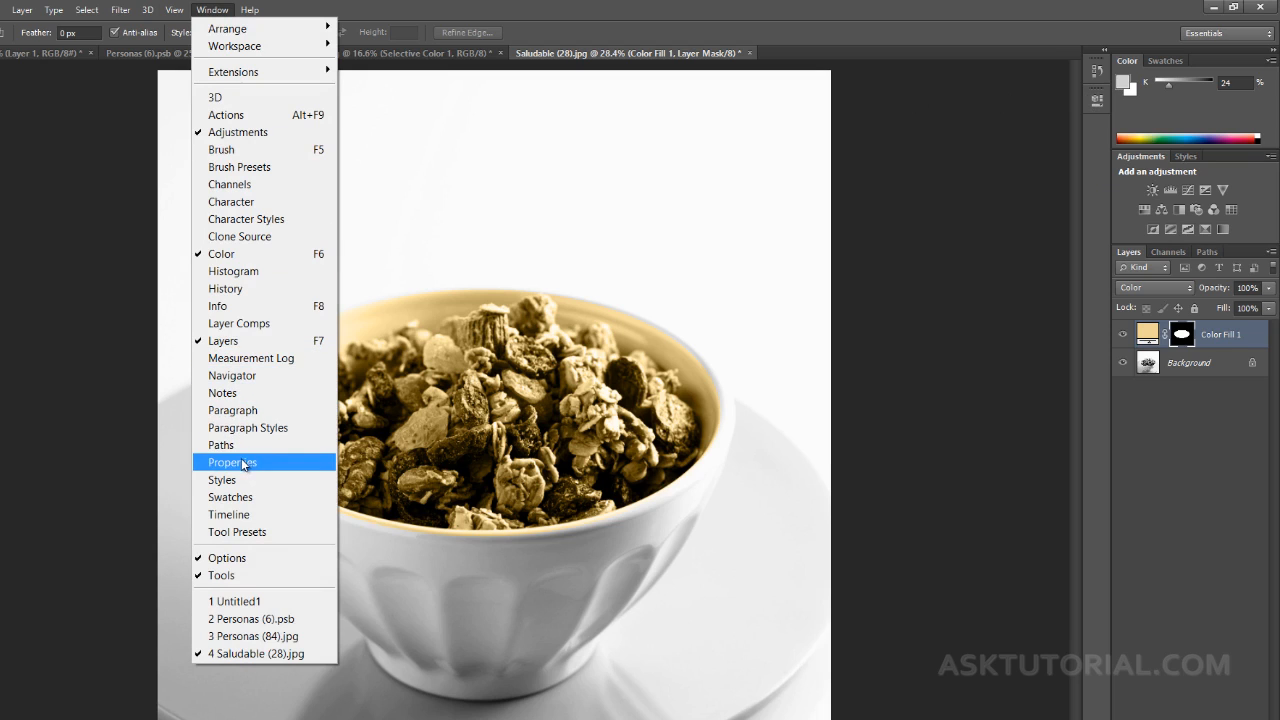
click(855, 5)
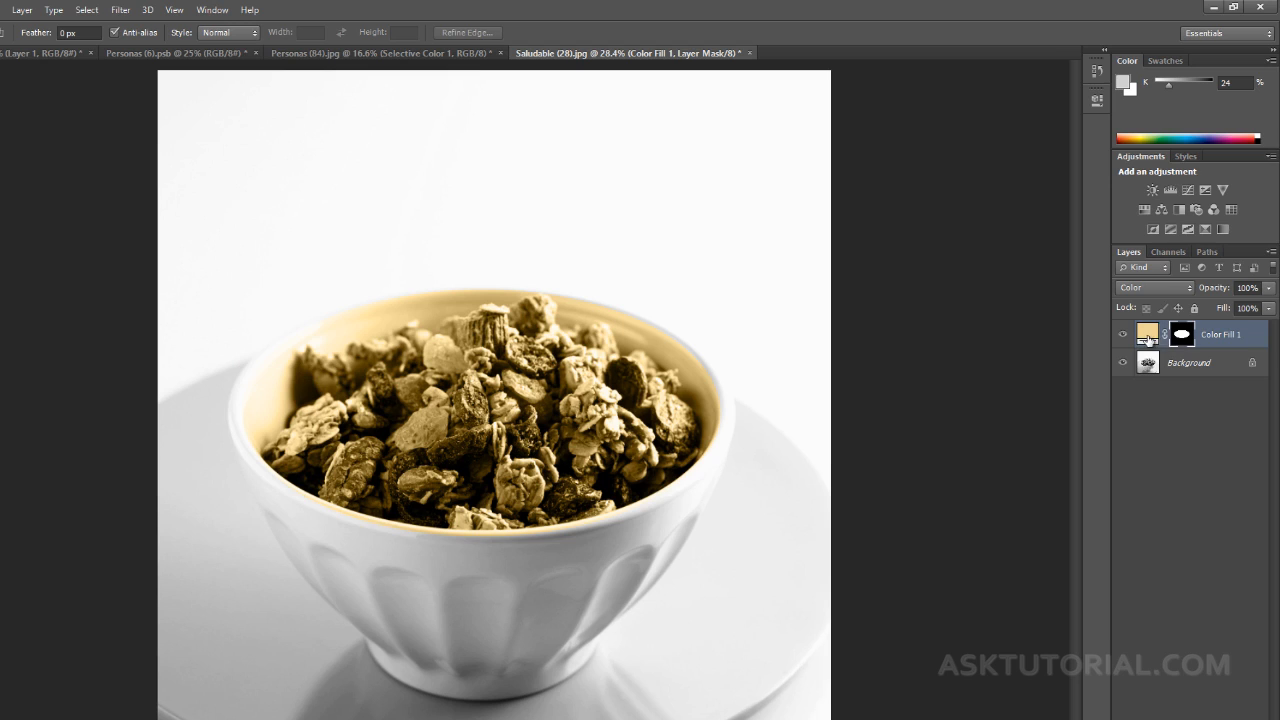
click(1096, 102)
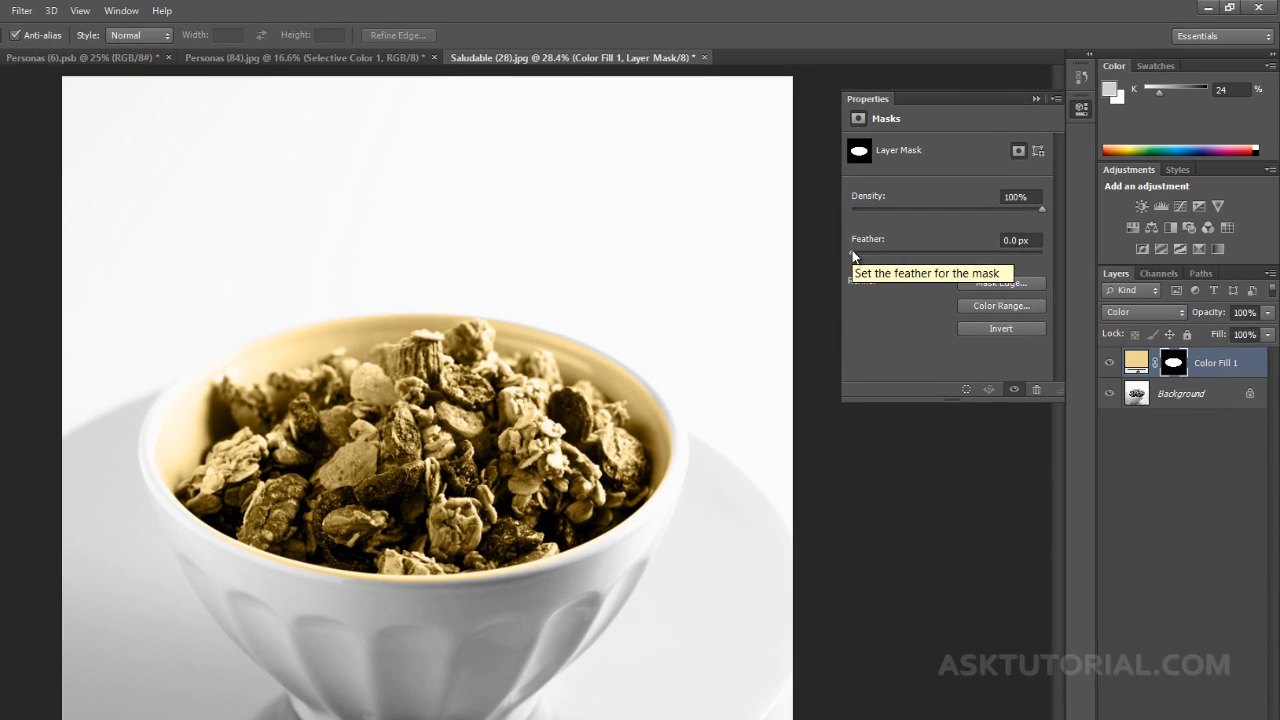
click(855, 252)
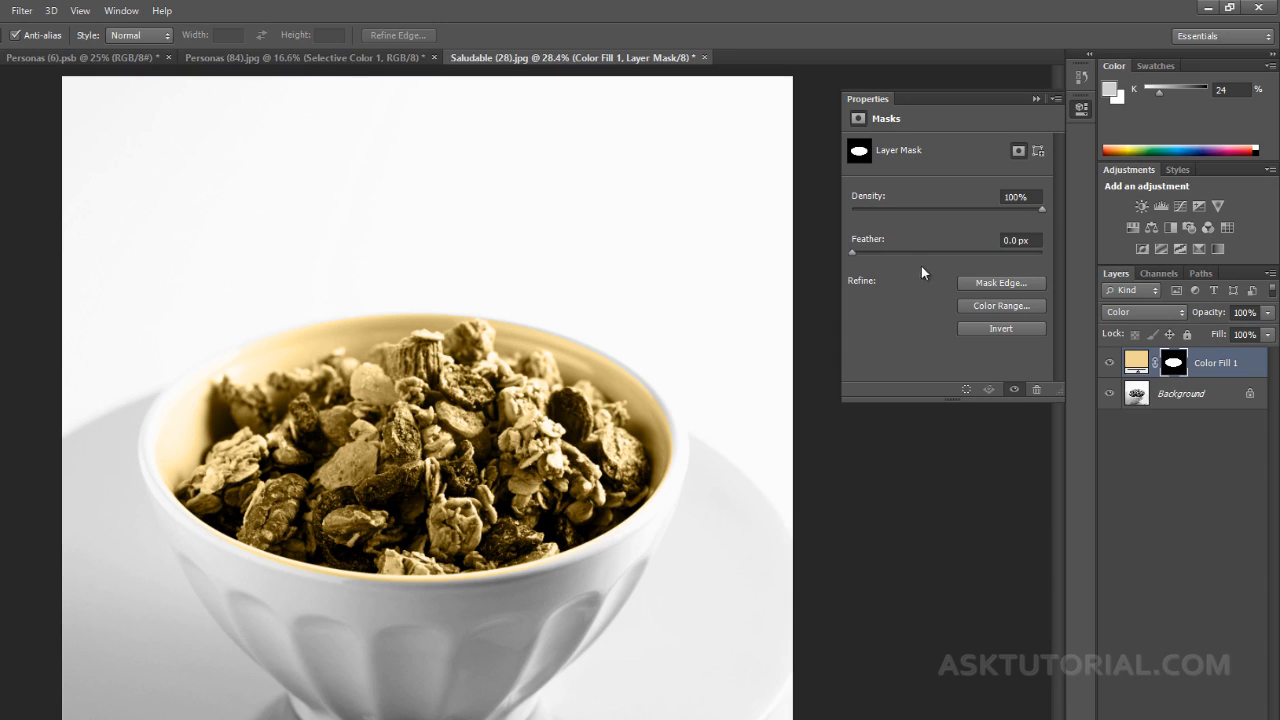
drag(856, 253, 999, 254)
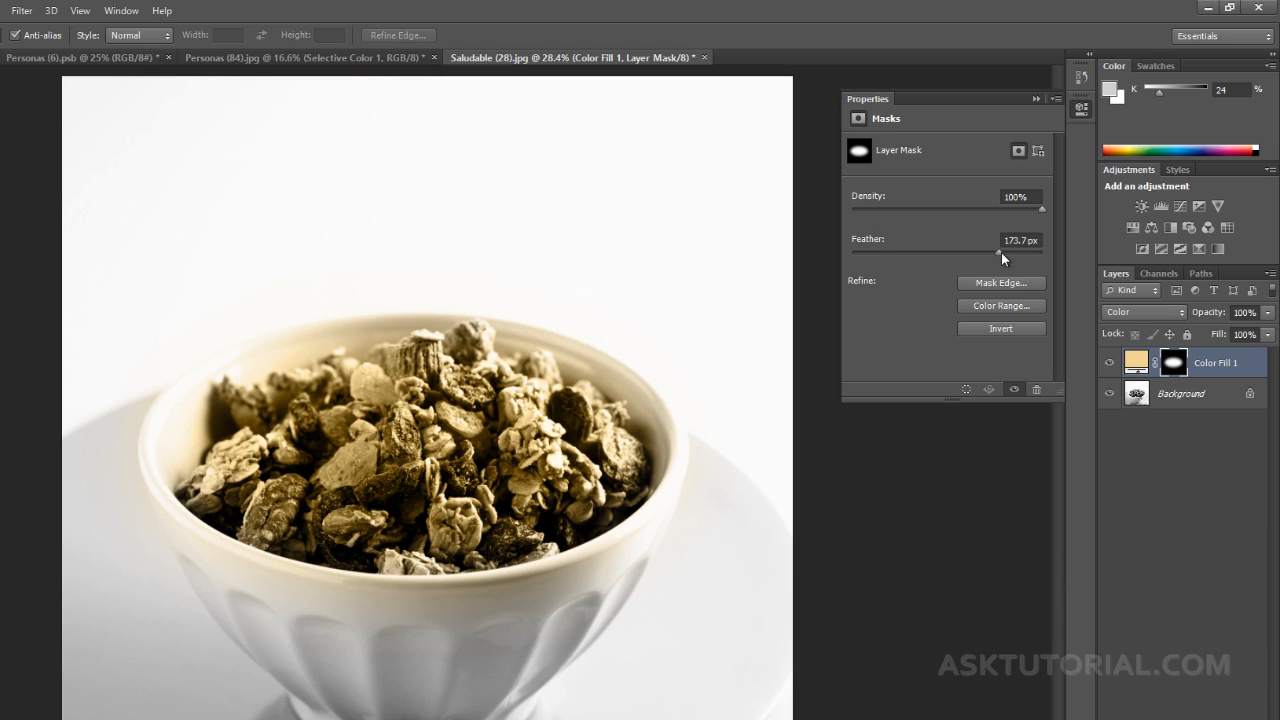
drag(1000, 251, 845, 256)
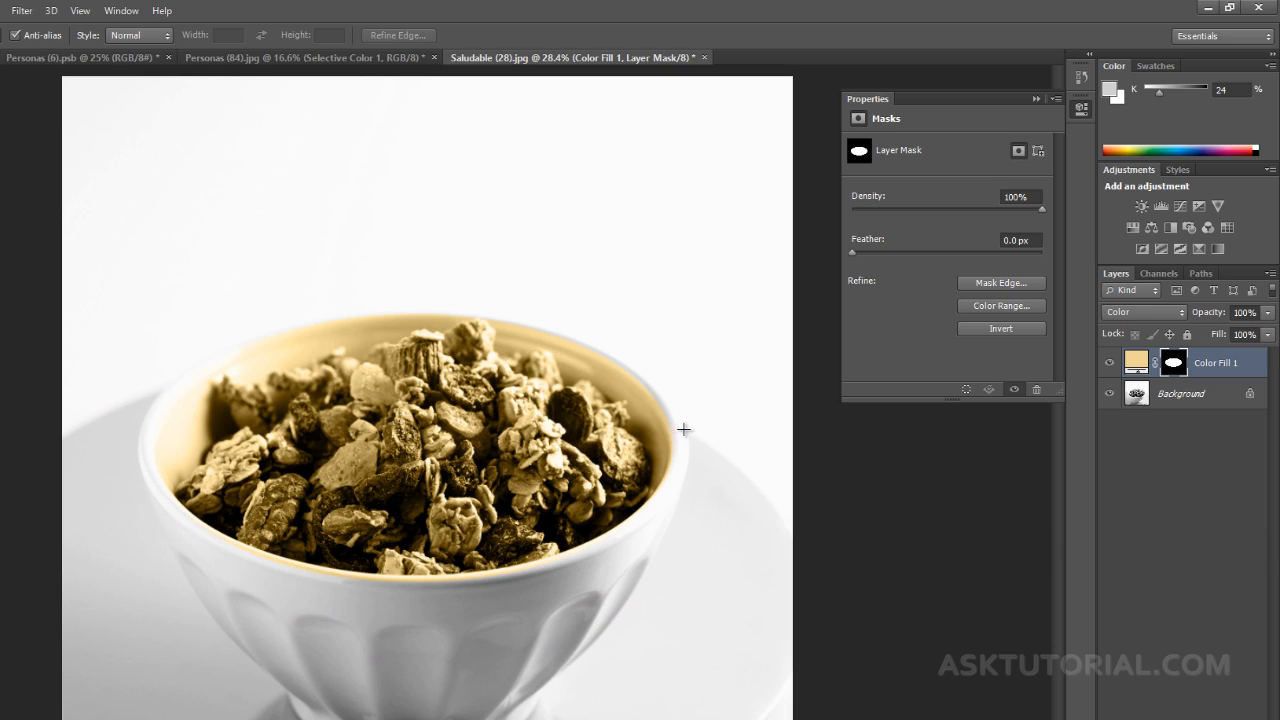
drag(852, 253, 984, 251)
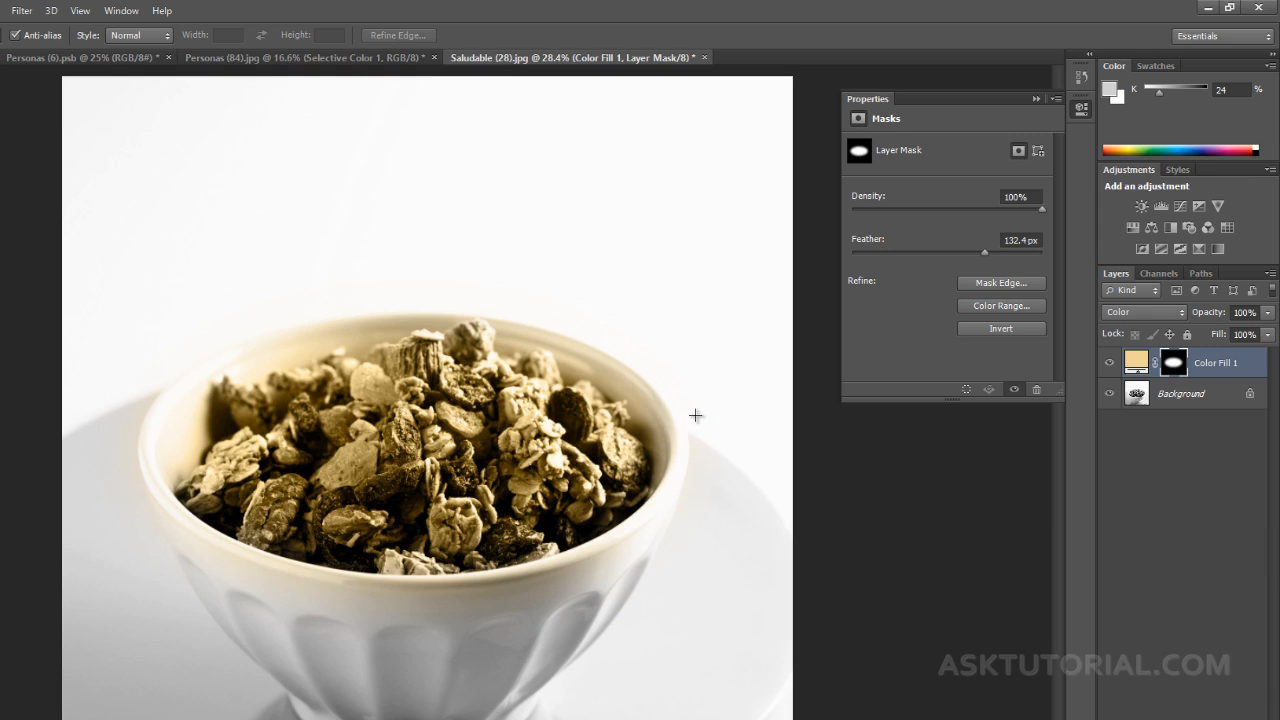
click(1212, 437)
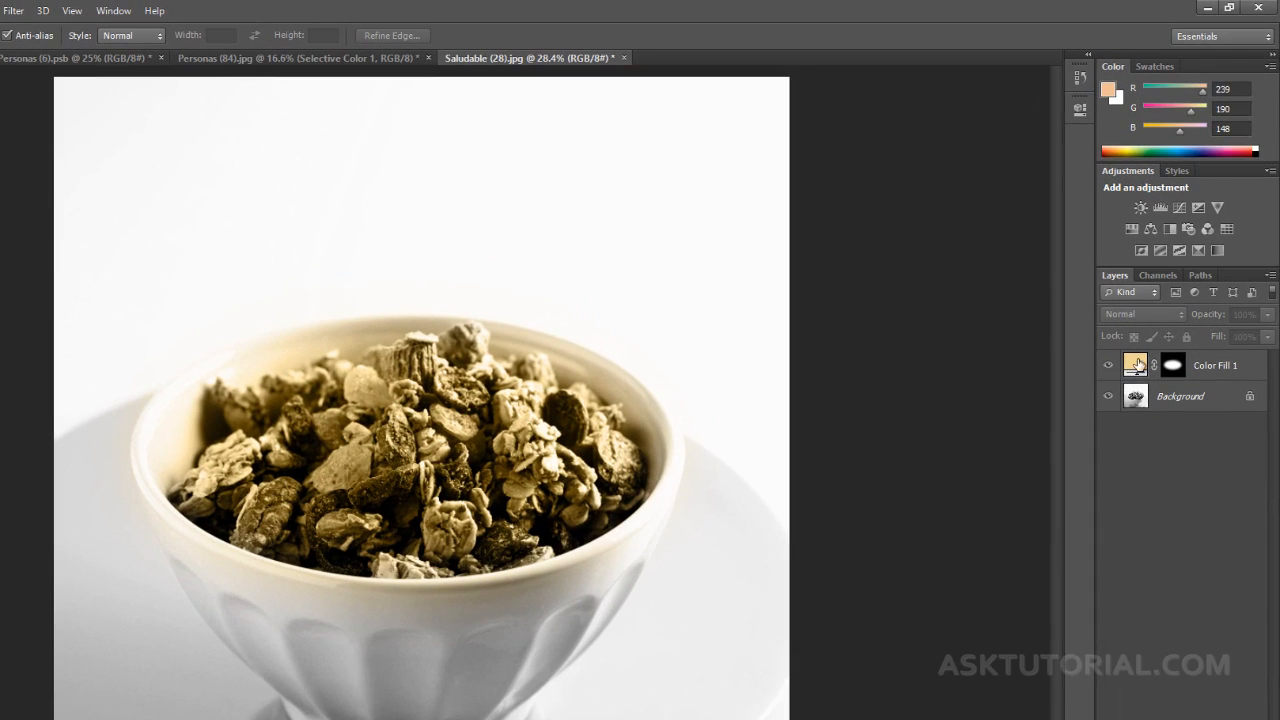
Step: Change the Color Fill 1 layer's fill colour to green 94efbb with a hue of 145° and lower the layer's opacity
double_click(1138, 368)
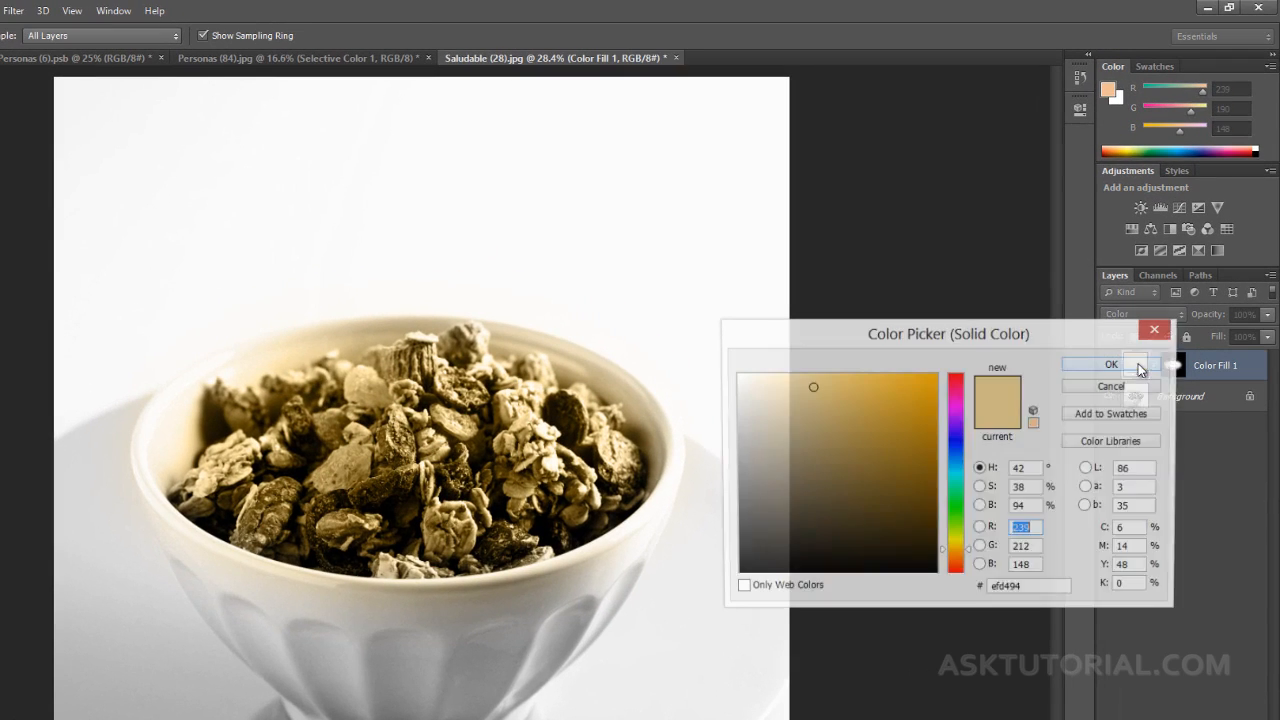
drag(957, 398, 950, 469)
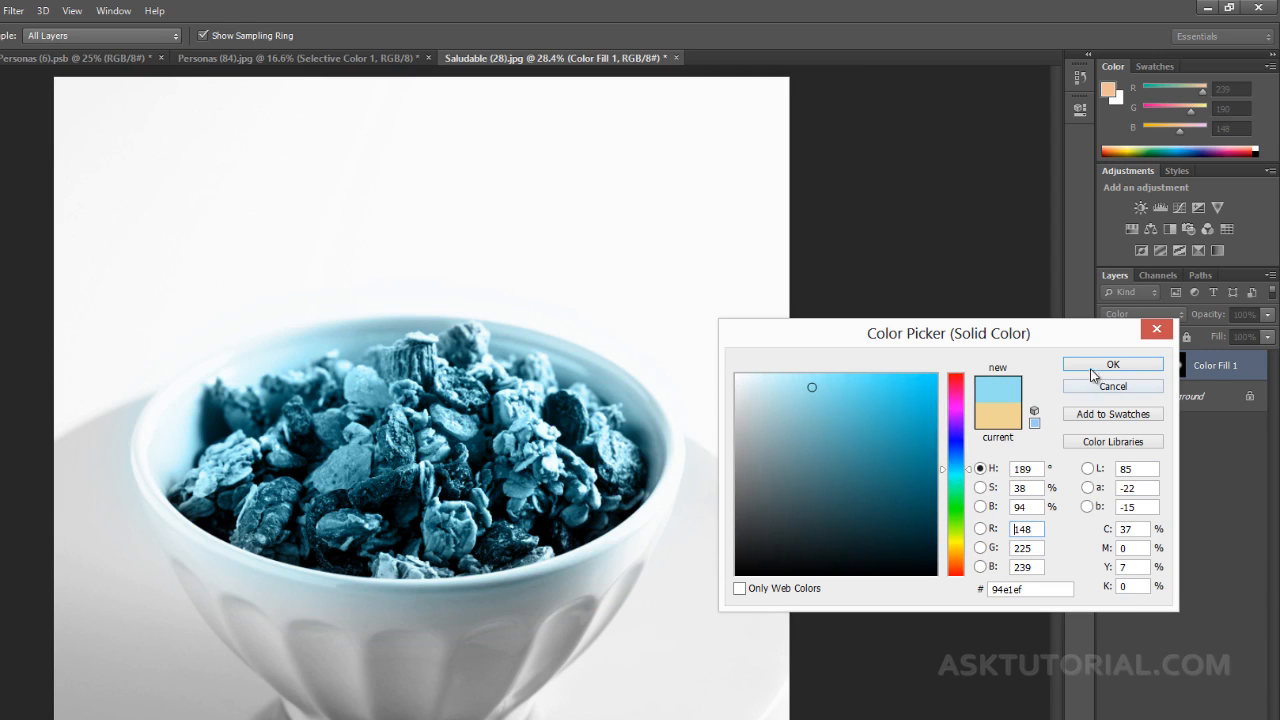
click(952, 494)
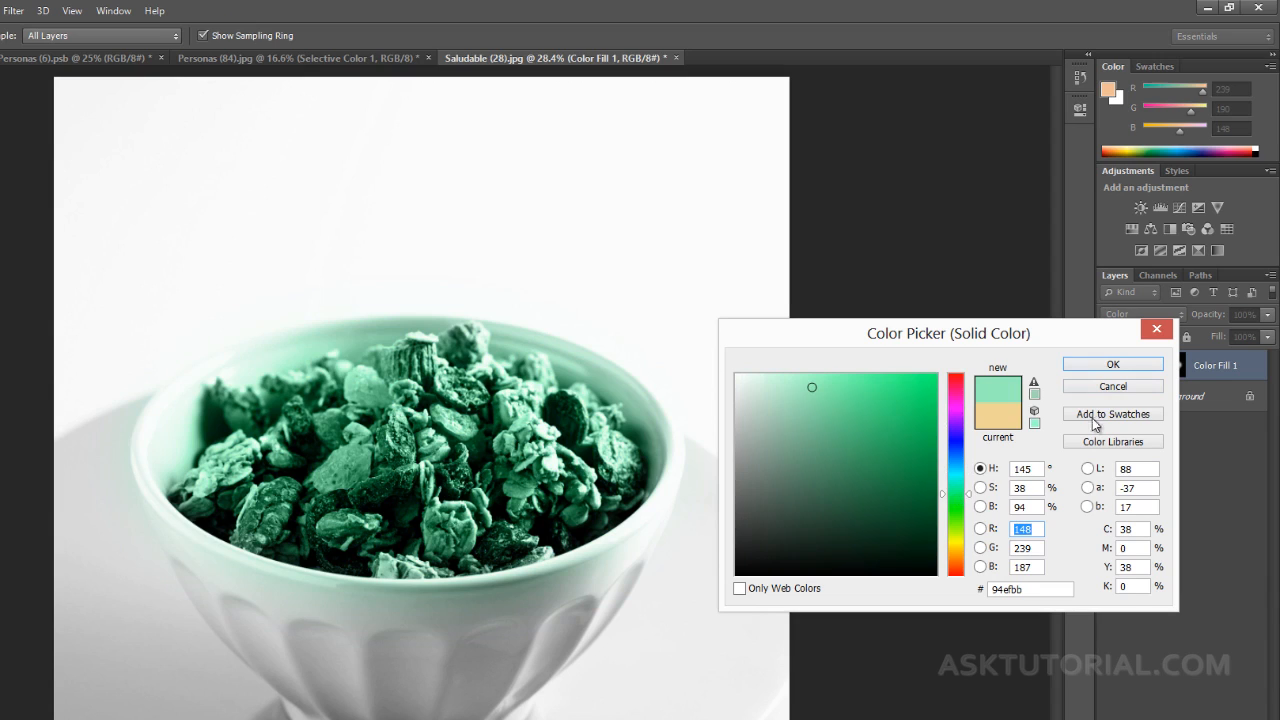
click(1112, 366)
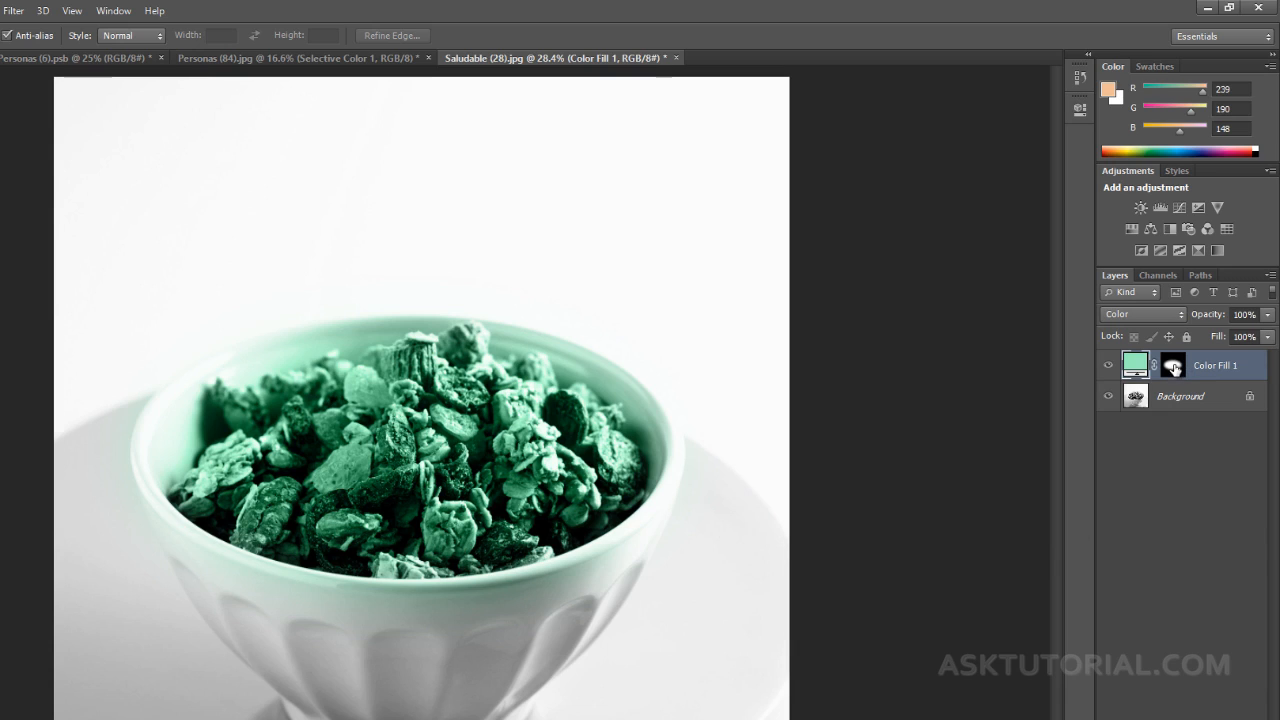
click(1270, 316)
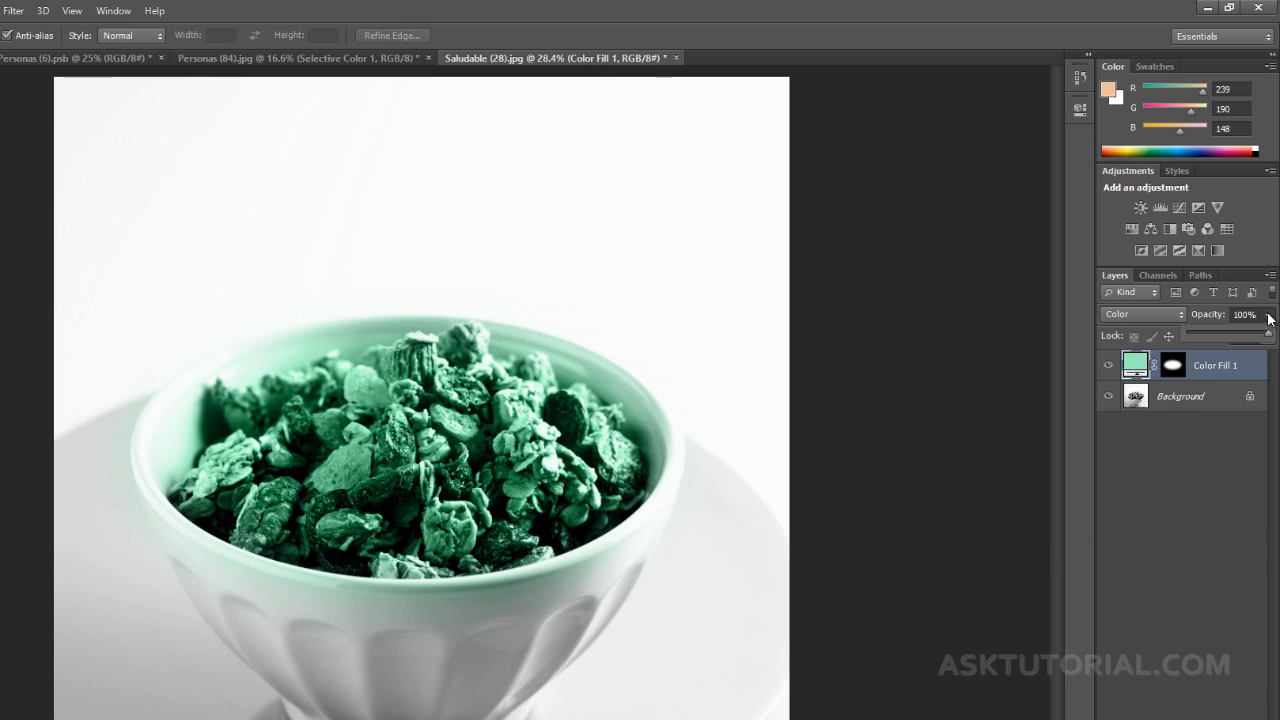
drag(1261, 333, 1239, 334)
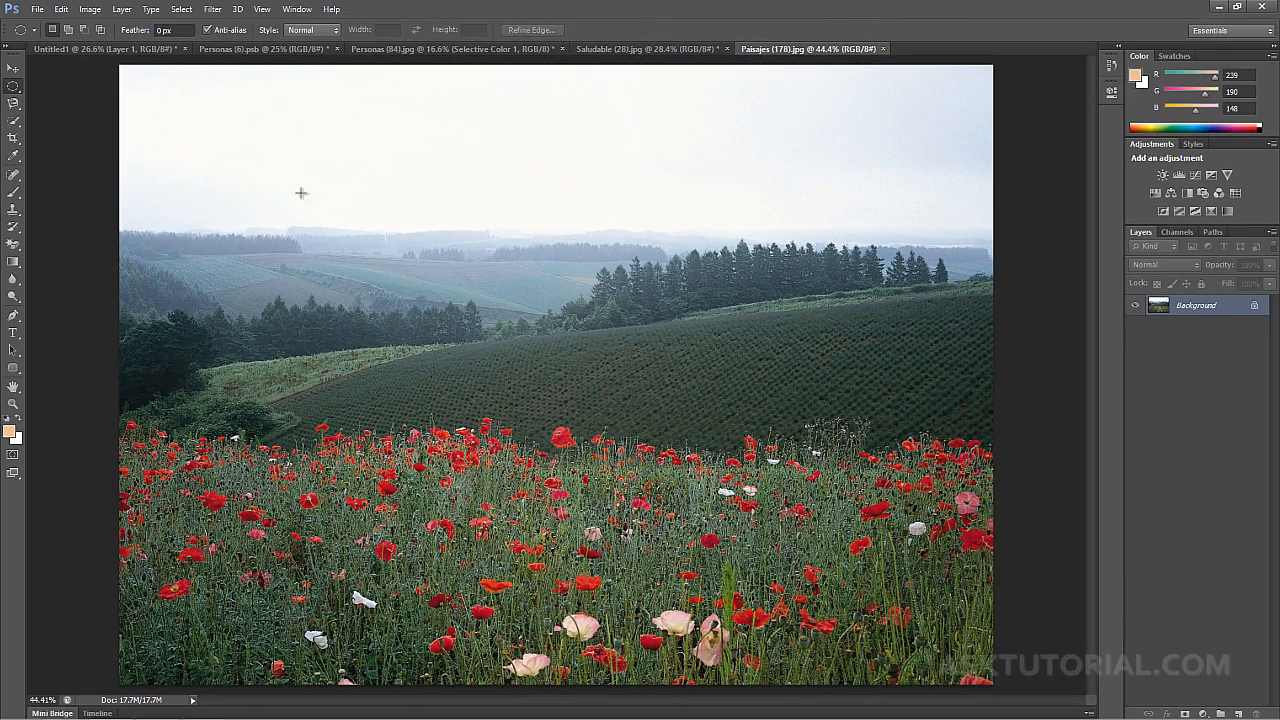
click(13, 68)
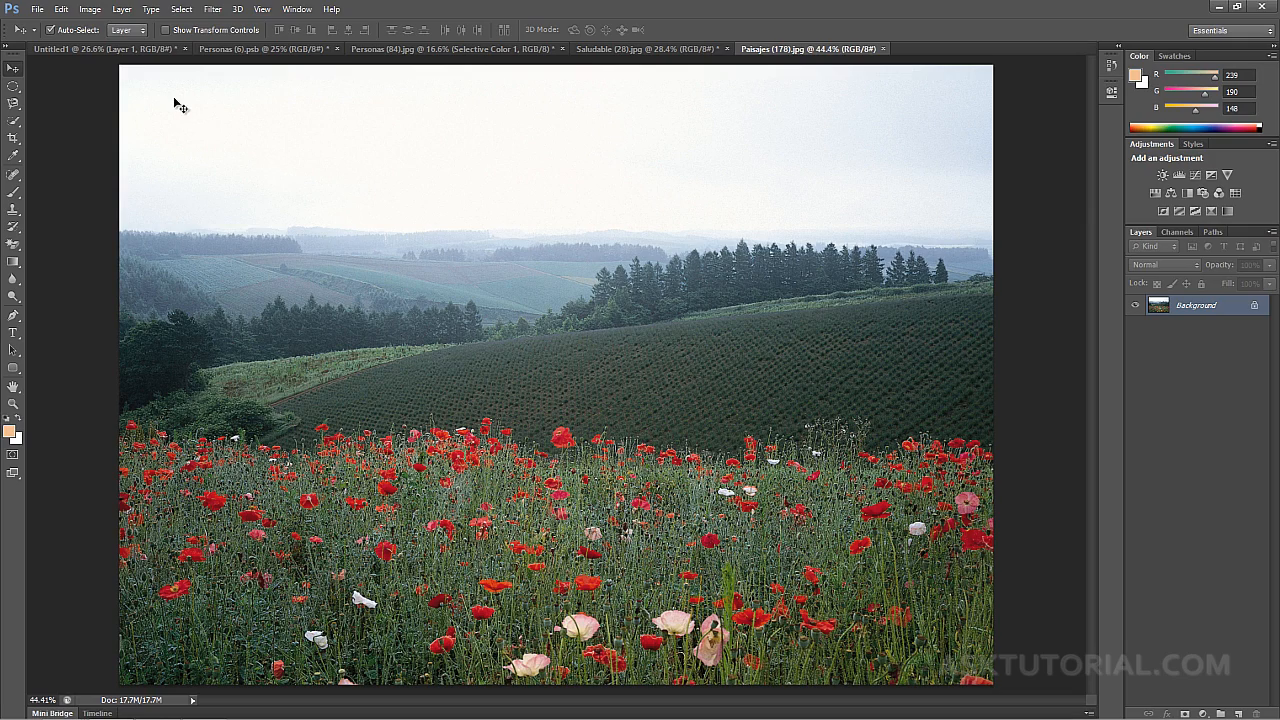
click(121, 9)
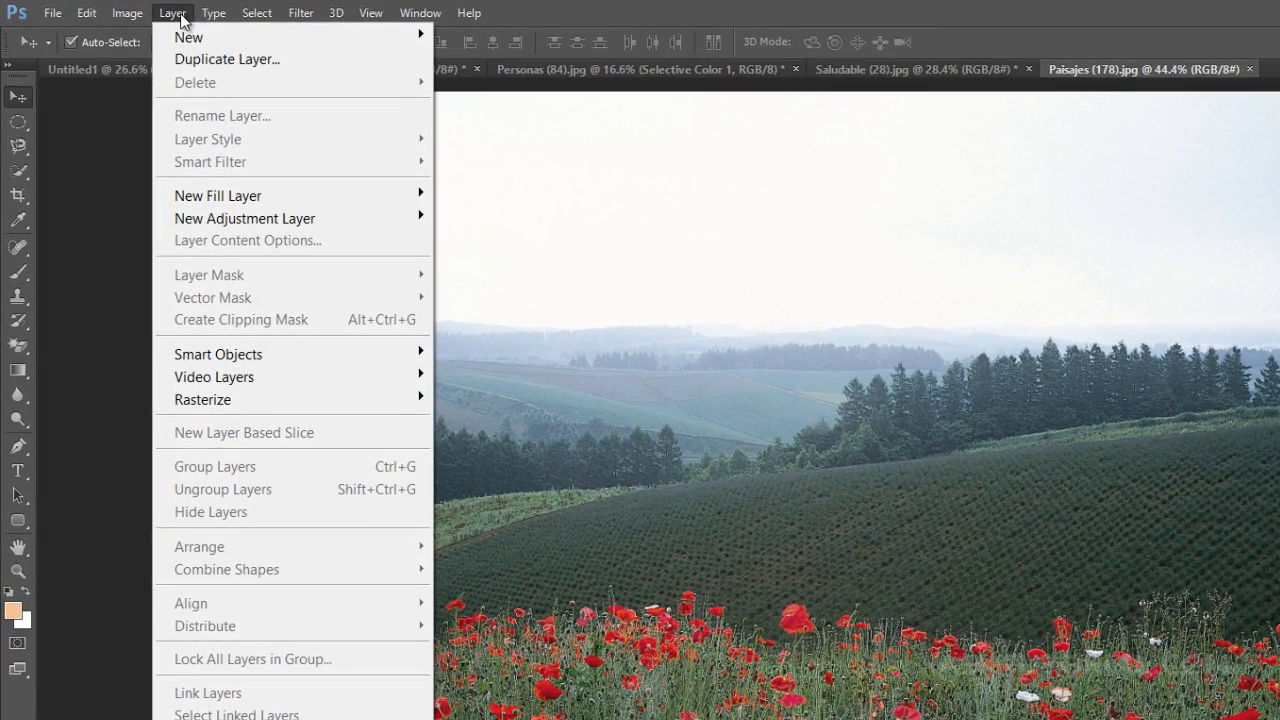
mouse_move(251, 197)
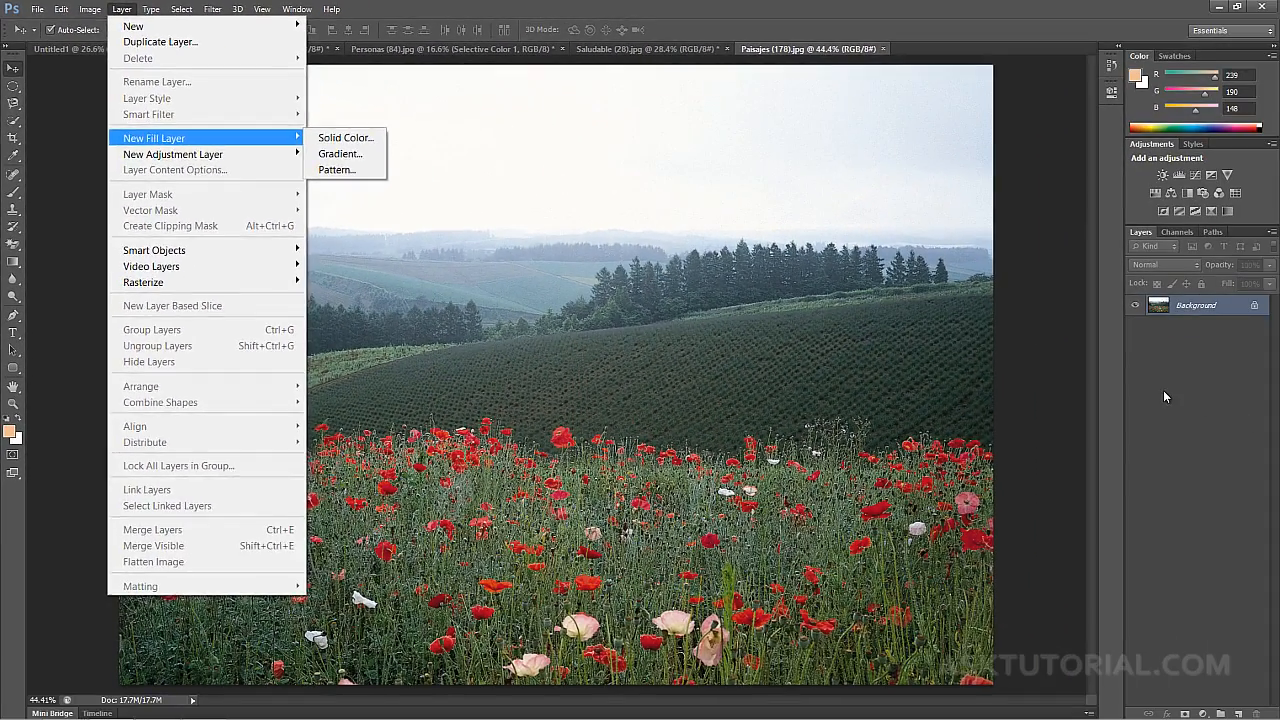
click(1163, 391)
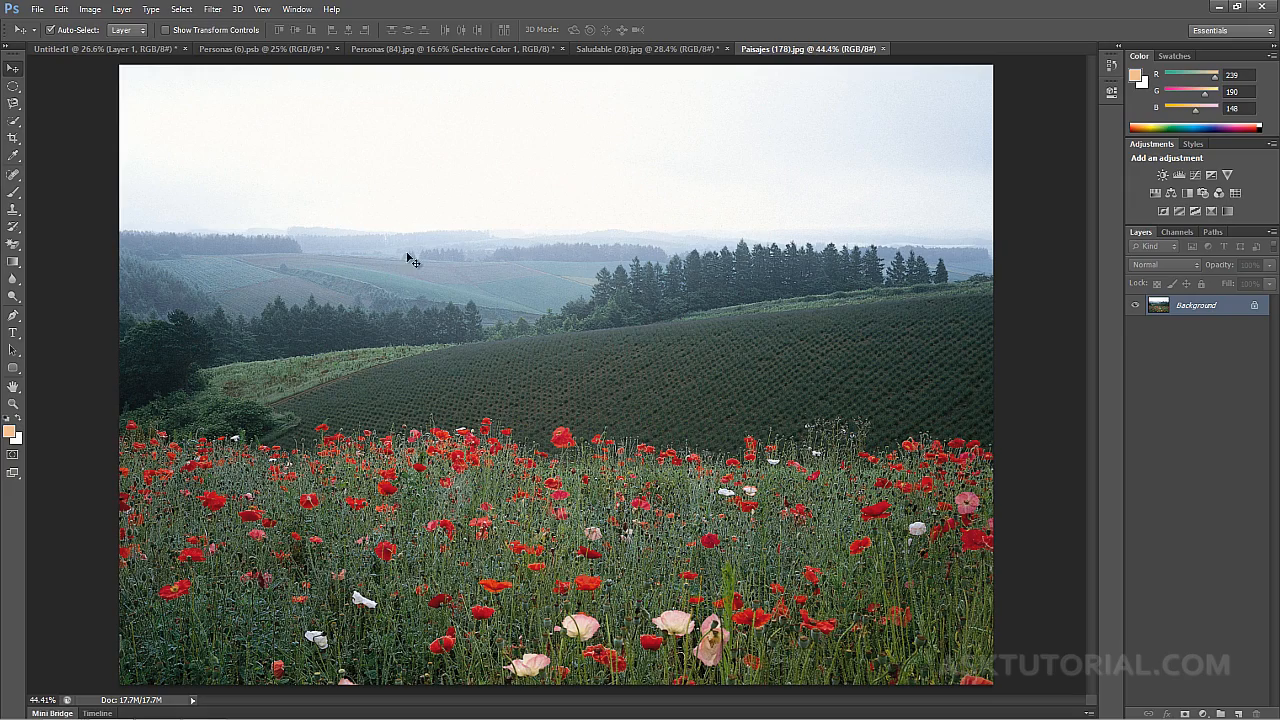
Step: Create a Gradient fill layer with Color blending mode above the poppy field landscape
click(121, 9)
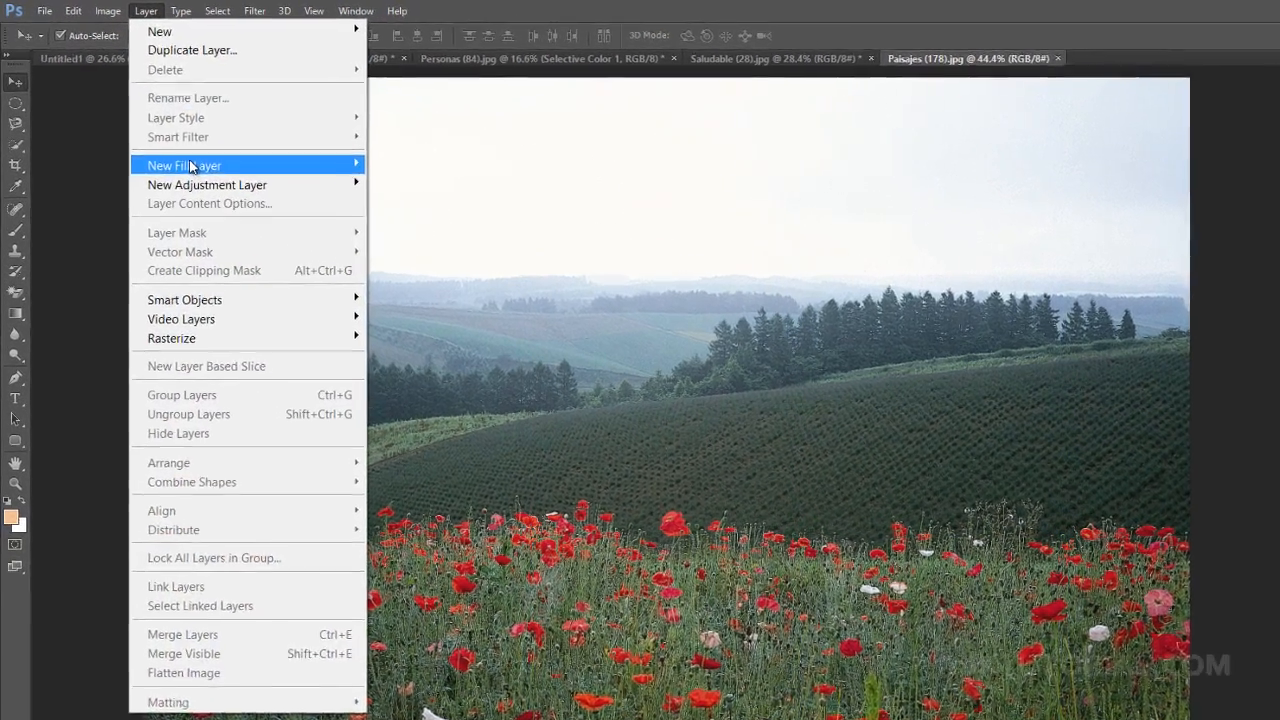
mouse_move(191, 166)
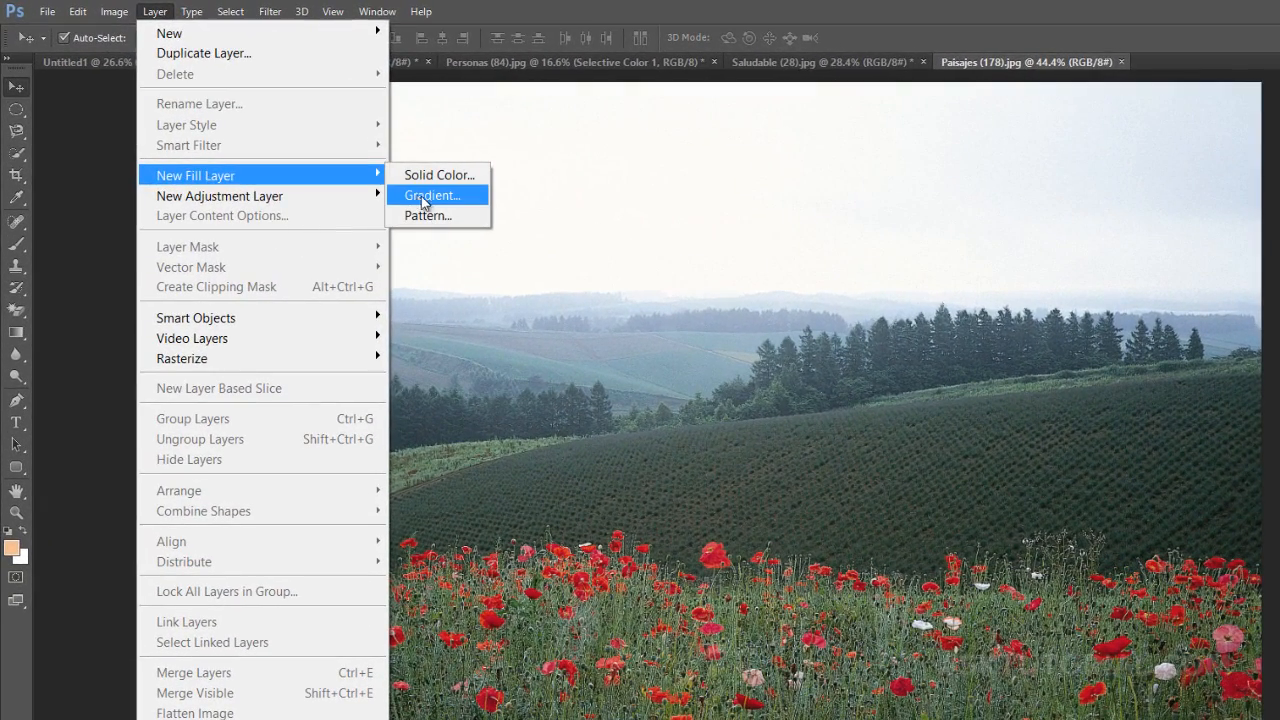
click(427, 196)
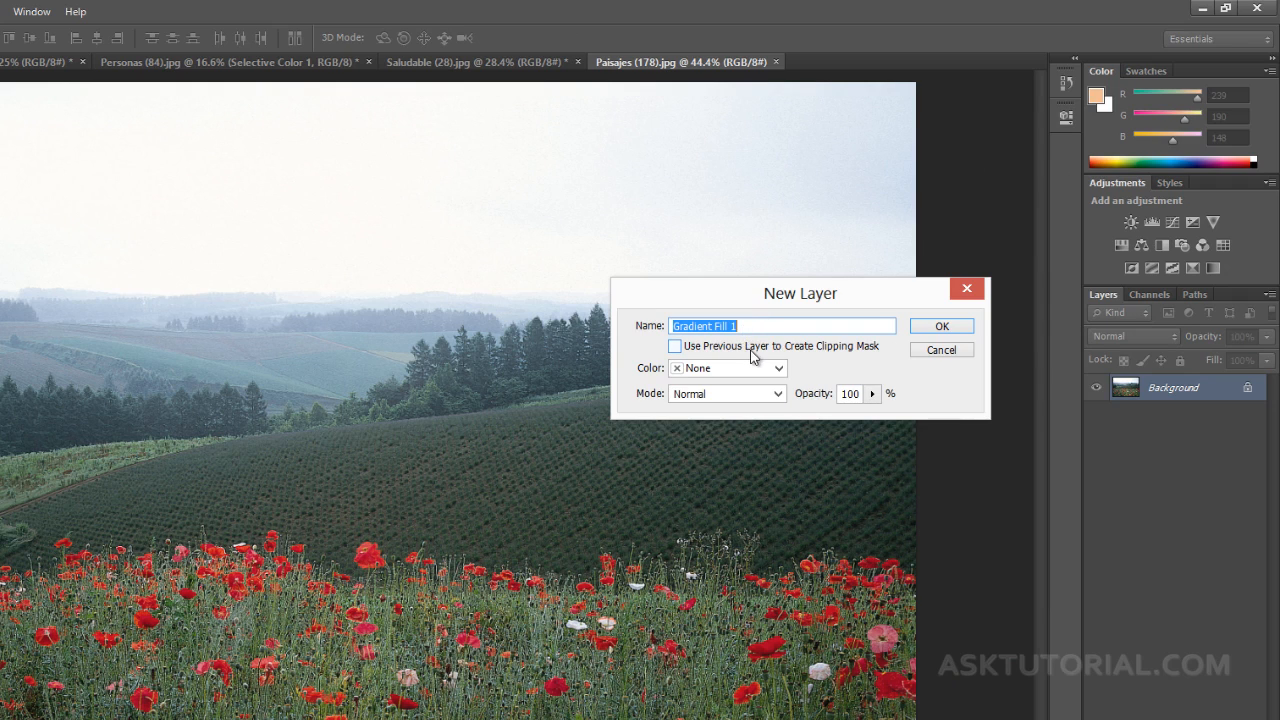
click(778, 394)
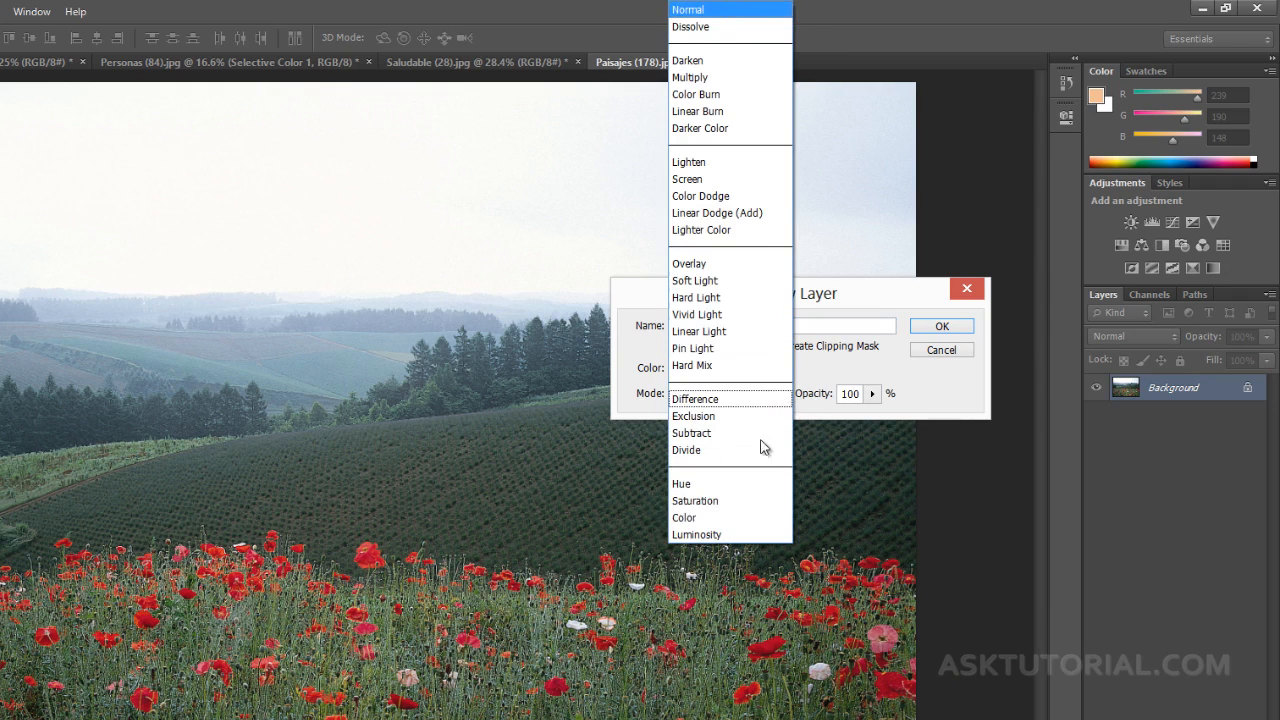
click(705, 518)
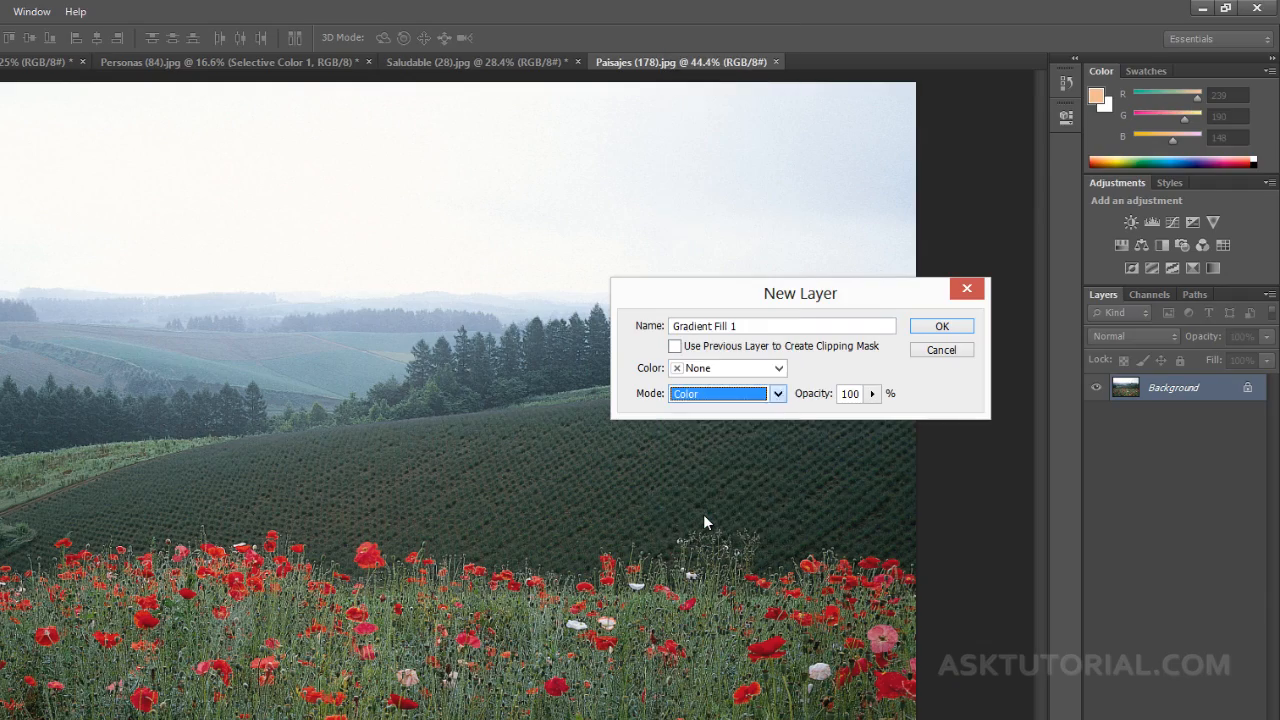
click(941, 326)
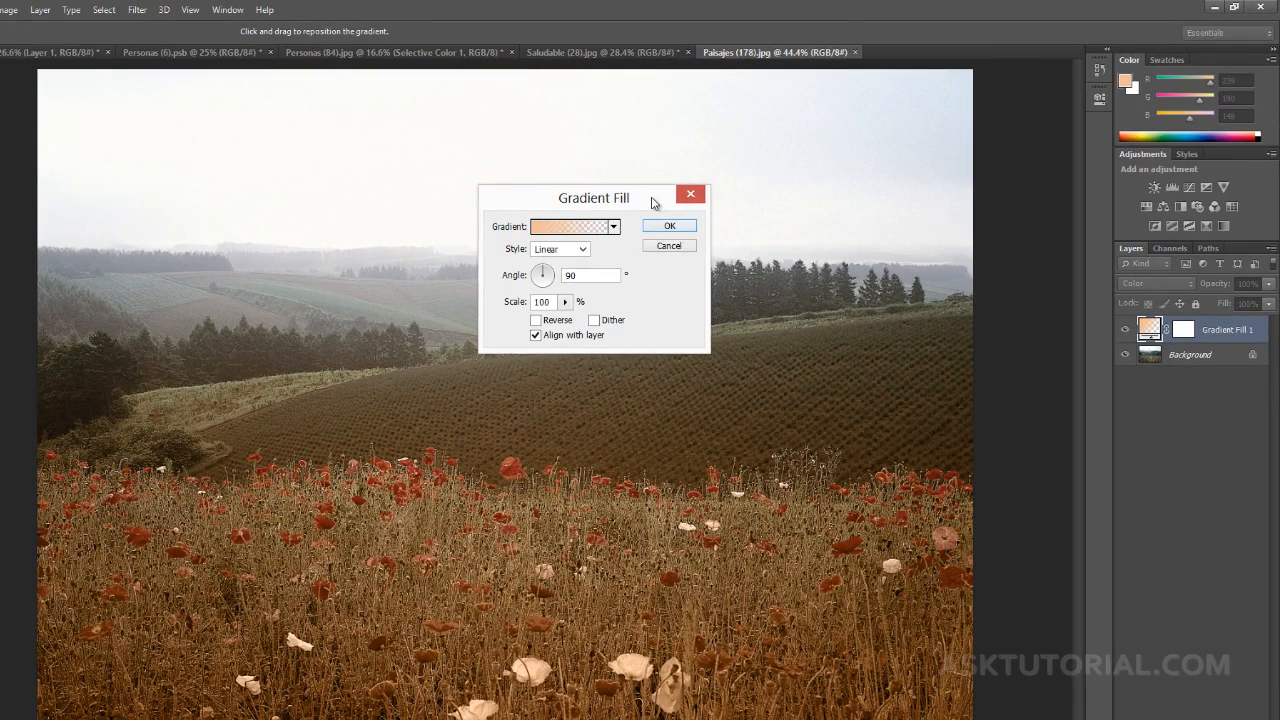
Step: Edit the fill layer's gradient and set its starting colour stop to green 96ef94 with a hue of 119°
drag(574, 226, 993, 352)
drag(1023, 311, 988, 307)
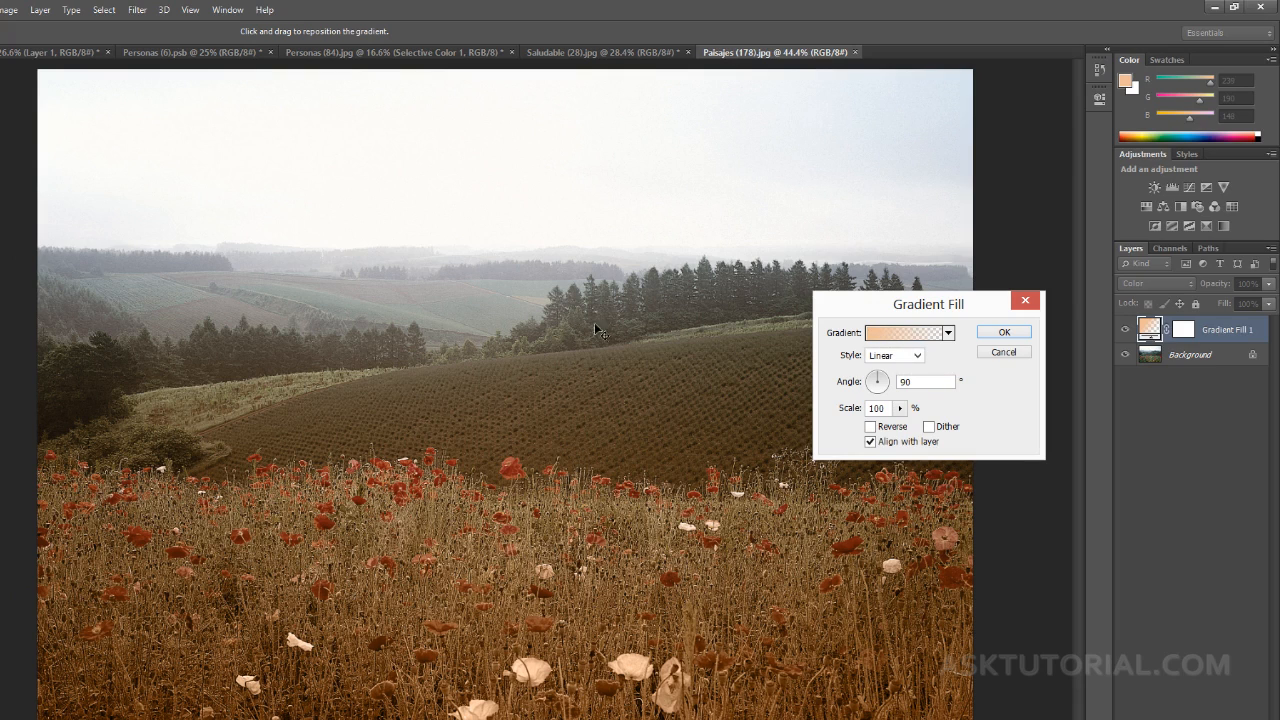
click(877, 340)
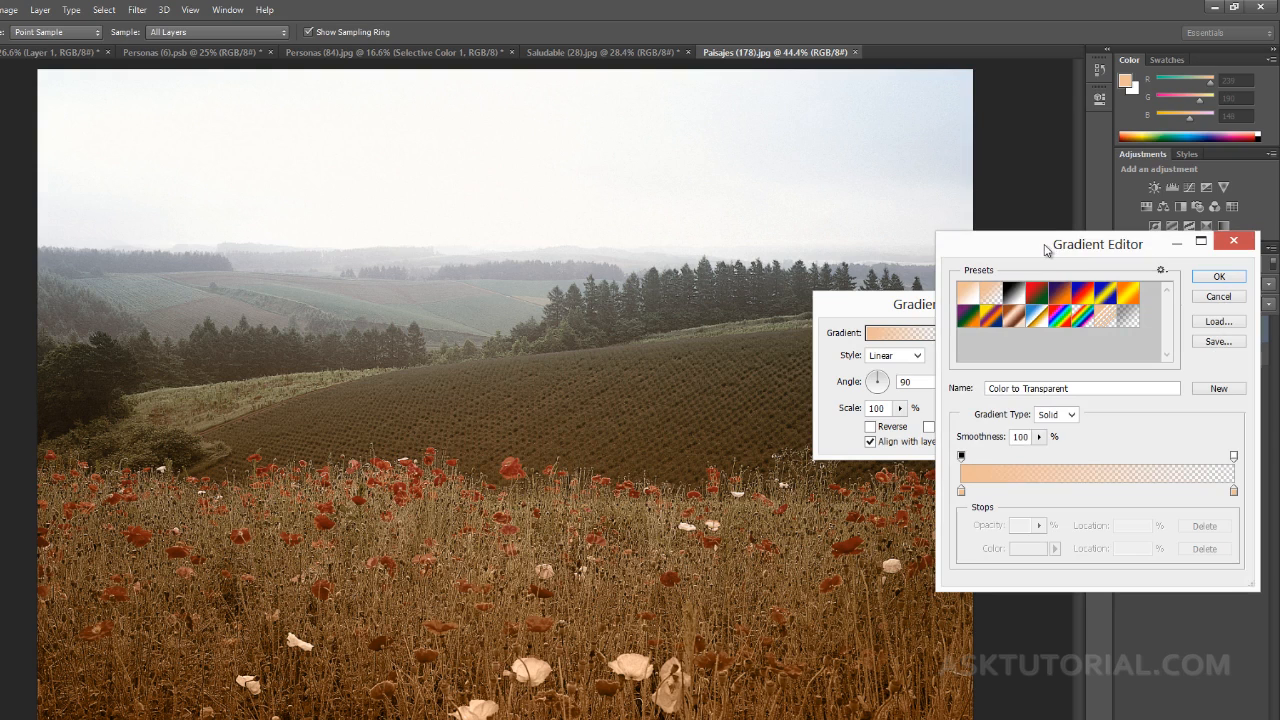
click(961, 493)
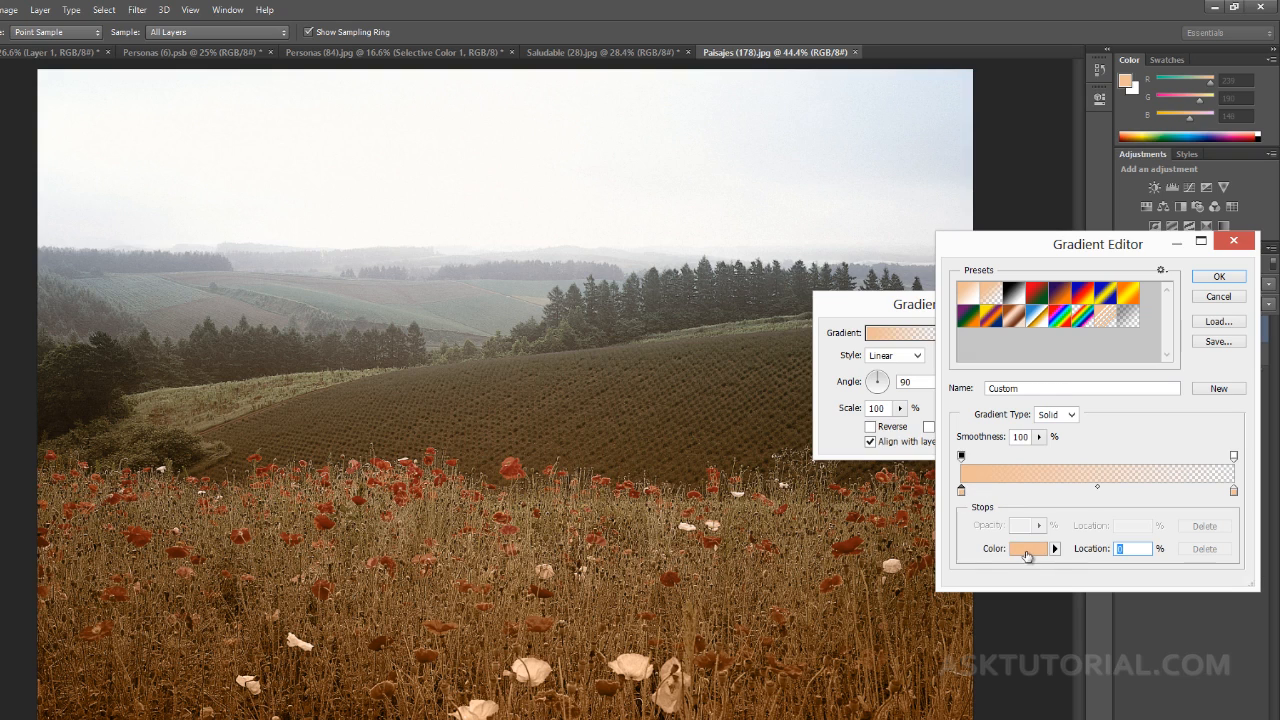
click(1027, 549)
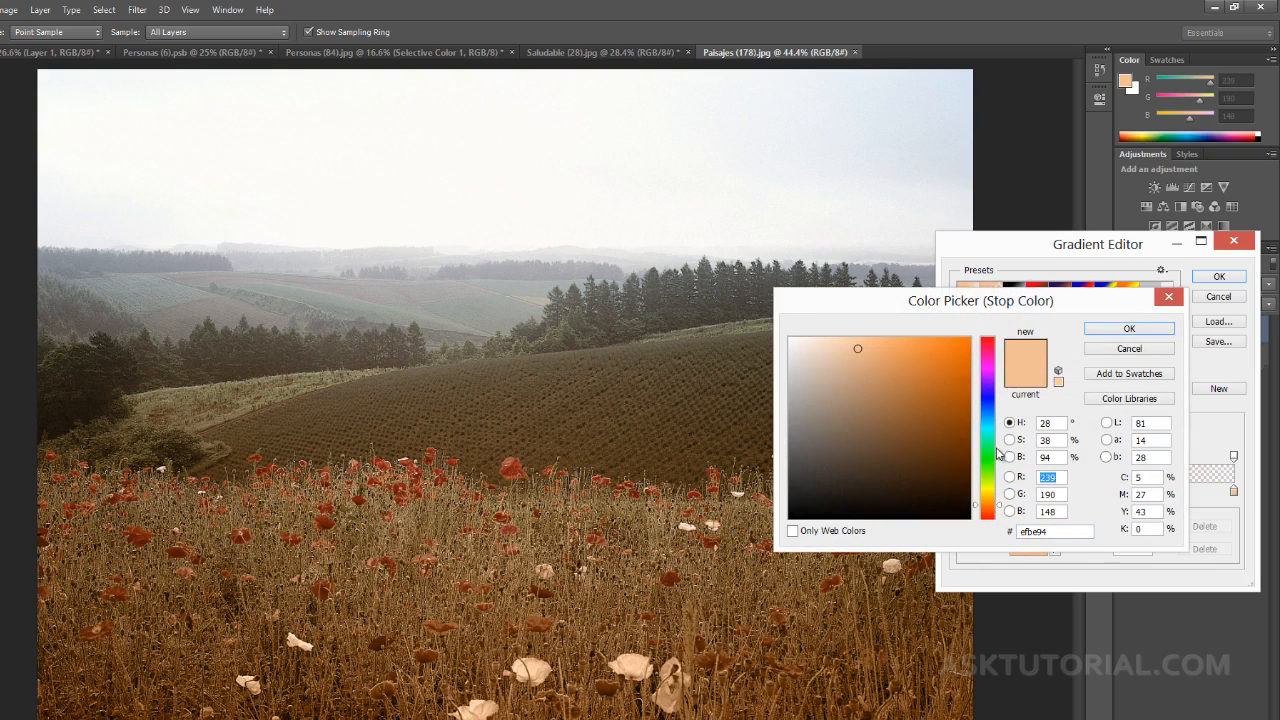
mouse_move(996, 466)
mouse_down()
mouse_move(993, 447)
mouse_move(988, 465)
mouse_up()
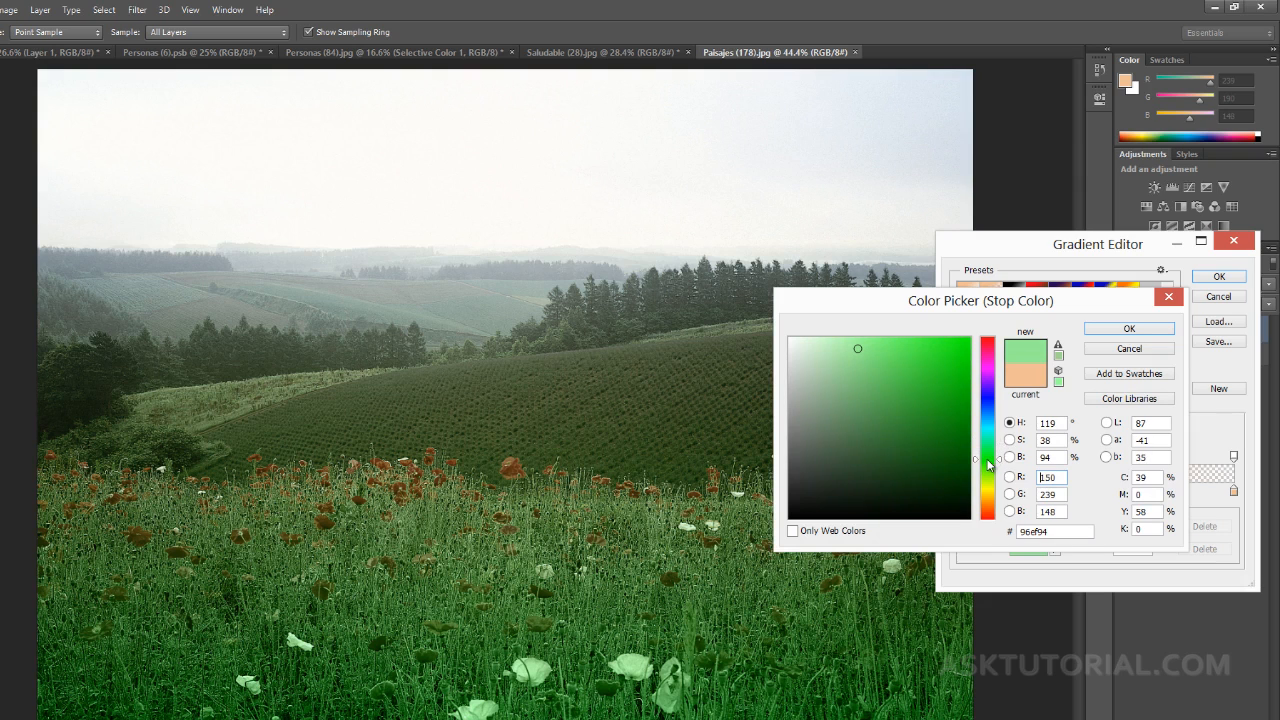
click(1128, 329)
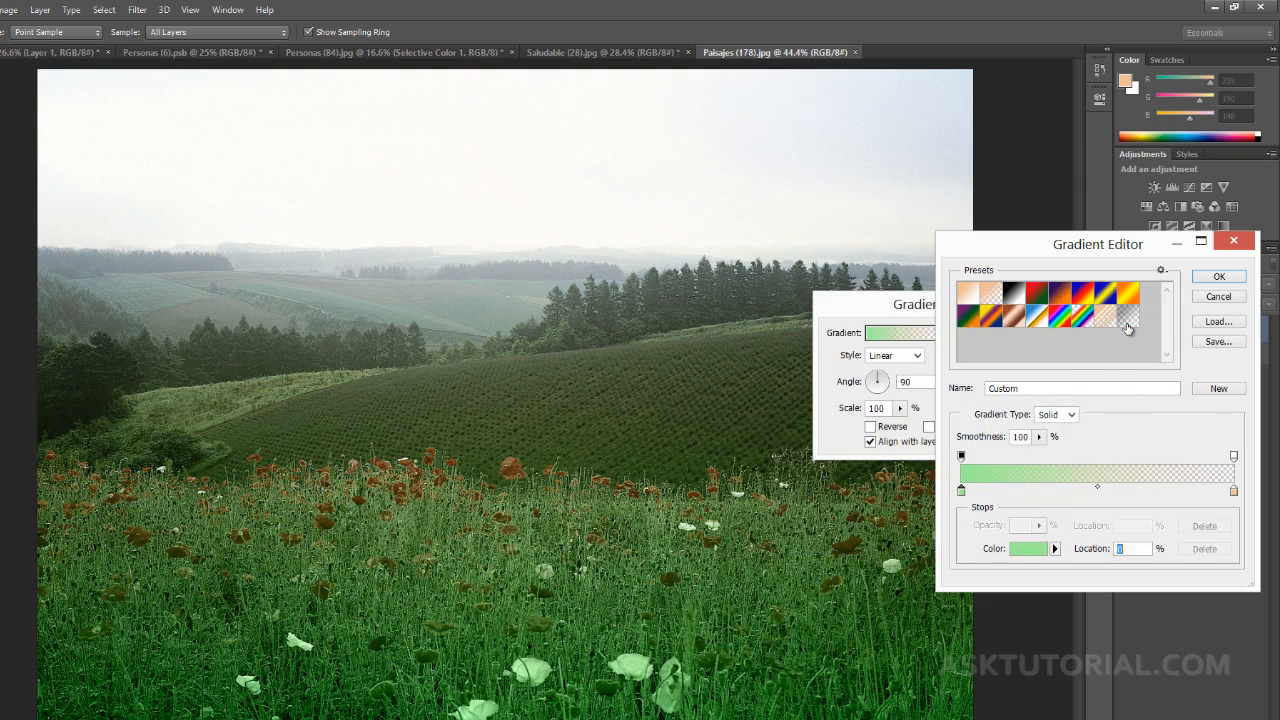
double_click(961, 492)
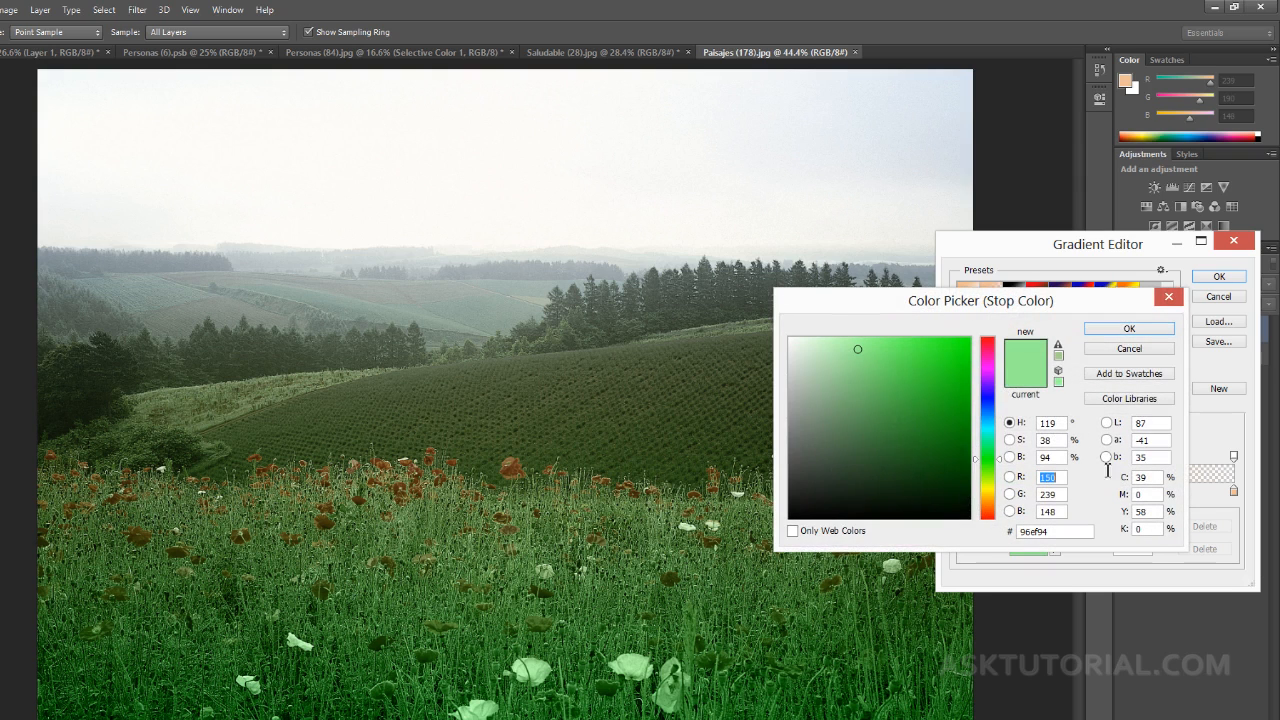
click(1128, 329)
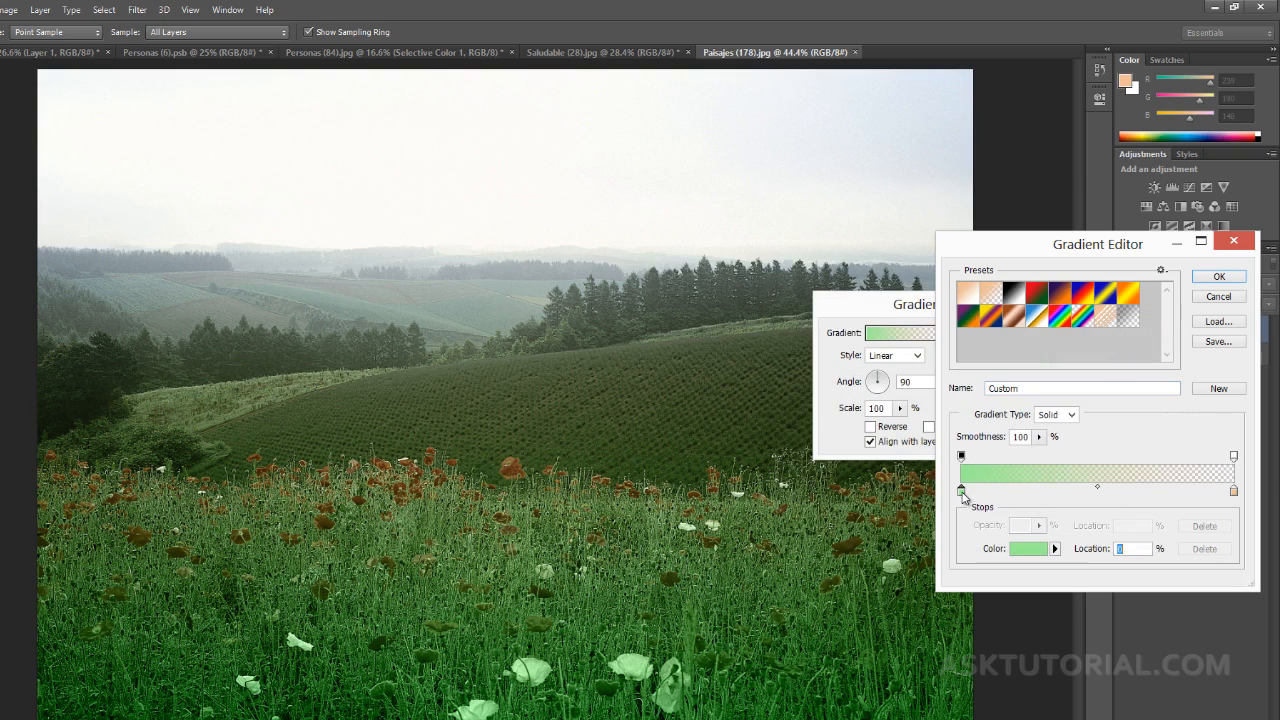
Step: Try the gradient's end colour stop at 36%, set its colour to pink ef94a7, and return it to 100%
mouse_move(963, 497)
mouse_down()
mouse_move(1062, 497)
mouse_move(961, 497)
mouse_up()
drag(1235, 497, 1063, 498)
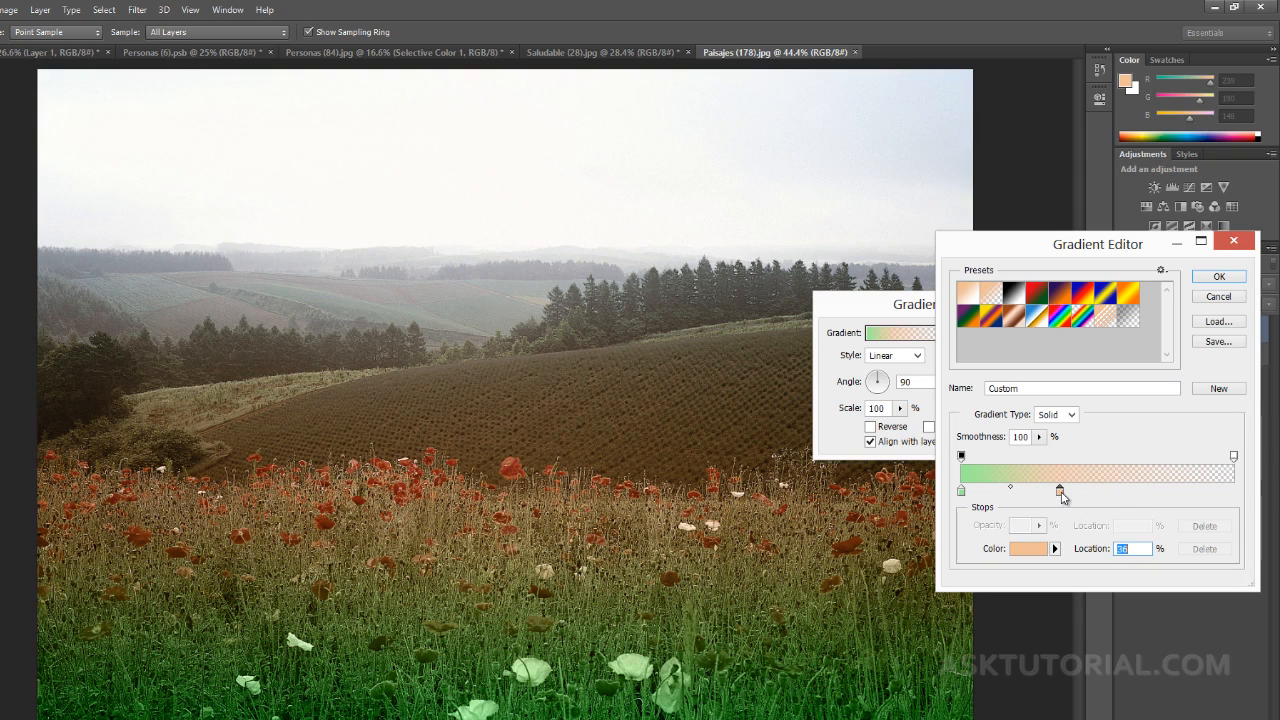
double_click(1063, 495)
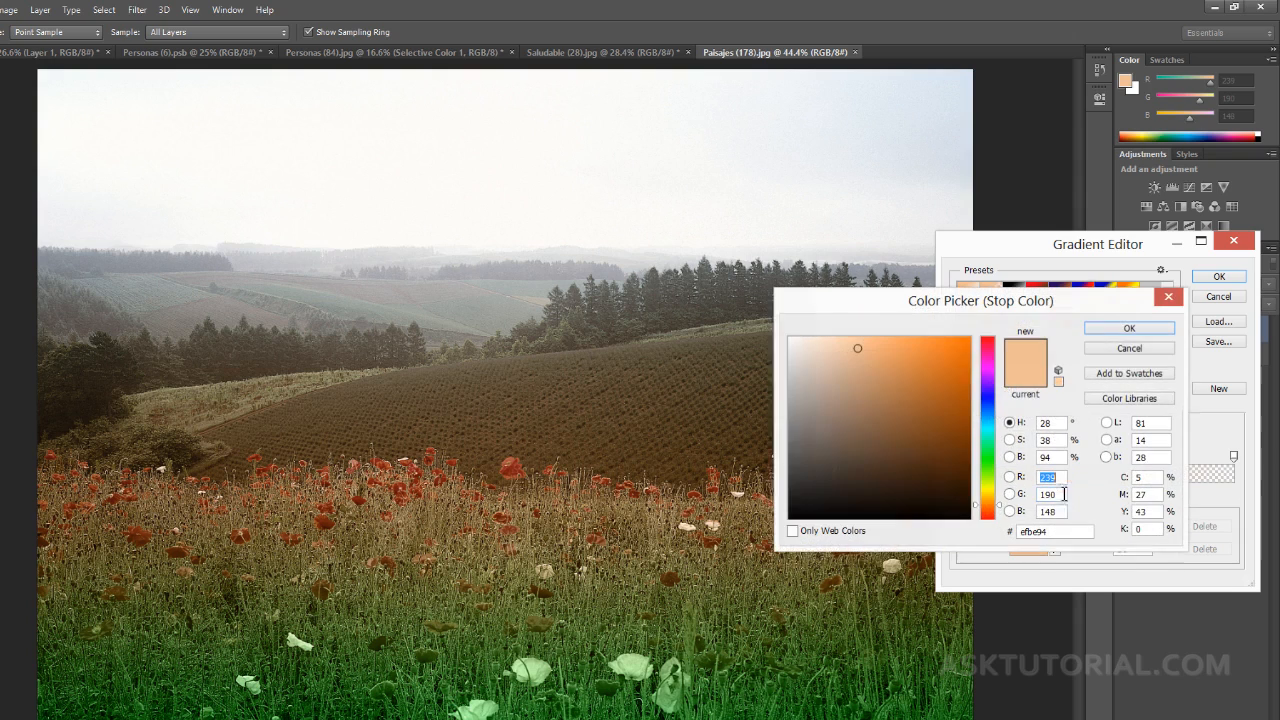
click(991, 347)
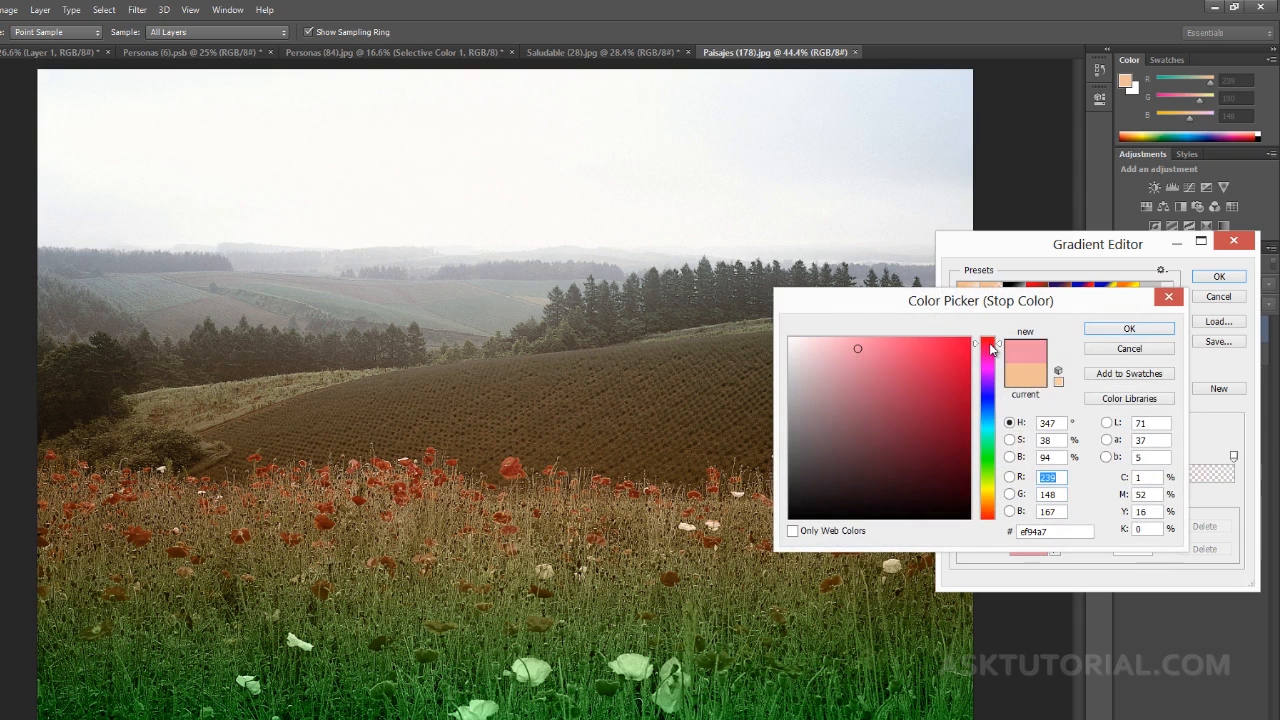
click(1117, 330)
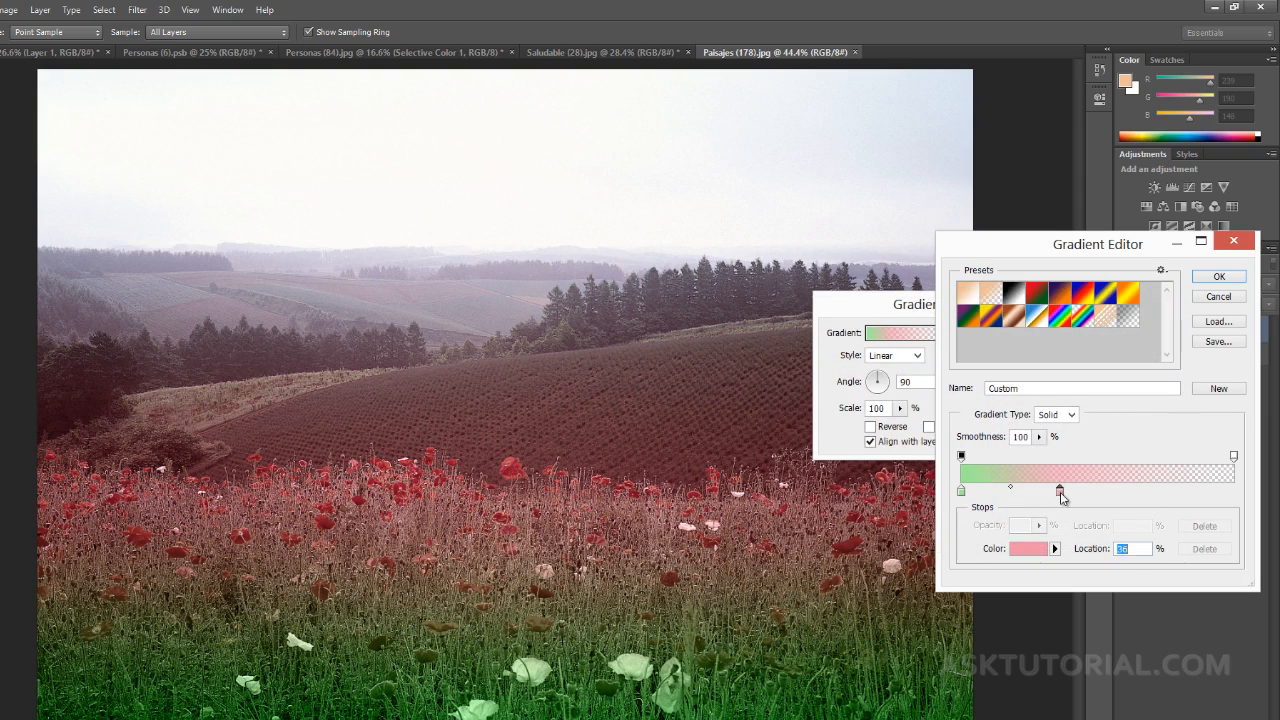
drag(1063, 497, 1236, 494)
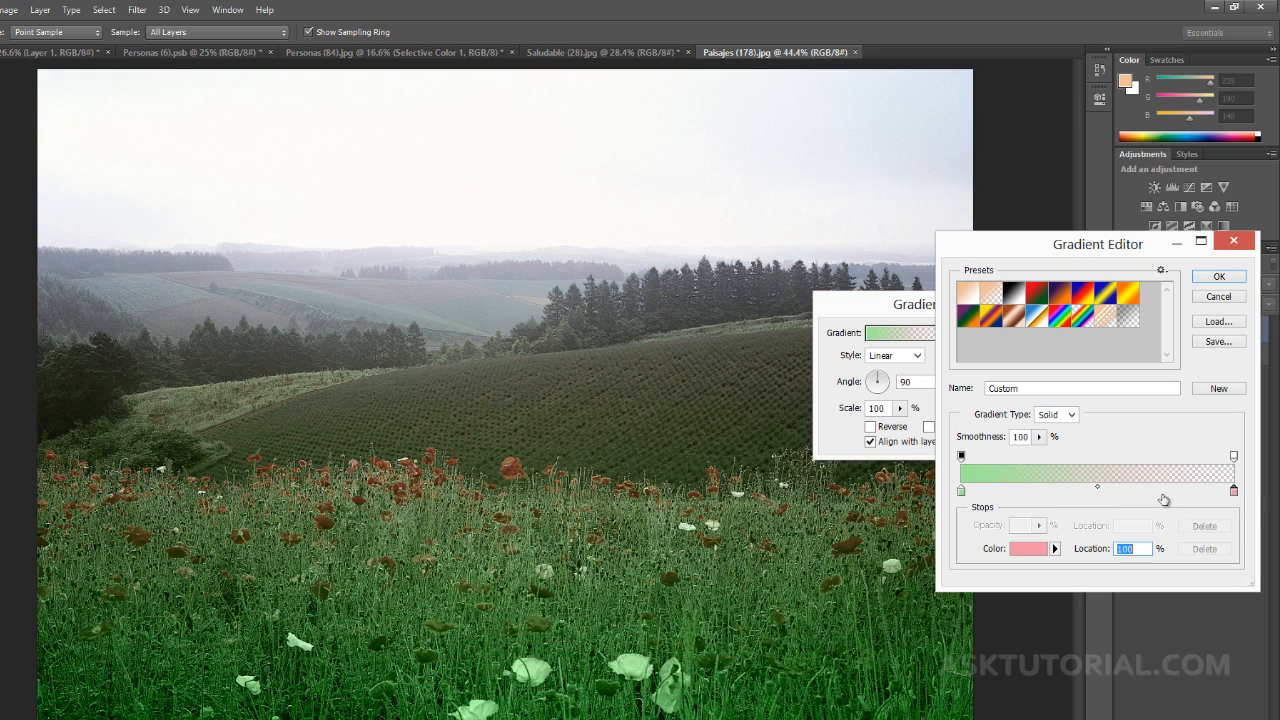
Step: Try an additional blue 0000ff colour stop at 34% of the gradient, and remove that stop
click(1029, 492)
drag(1031, 497, 1055, 498)
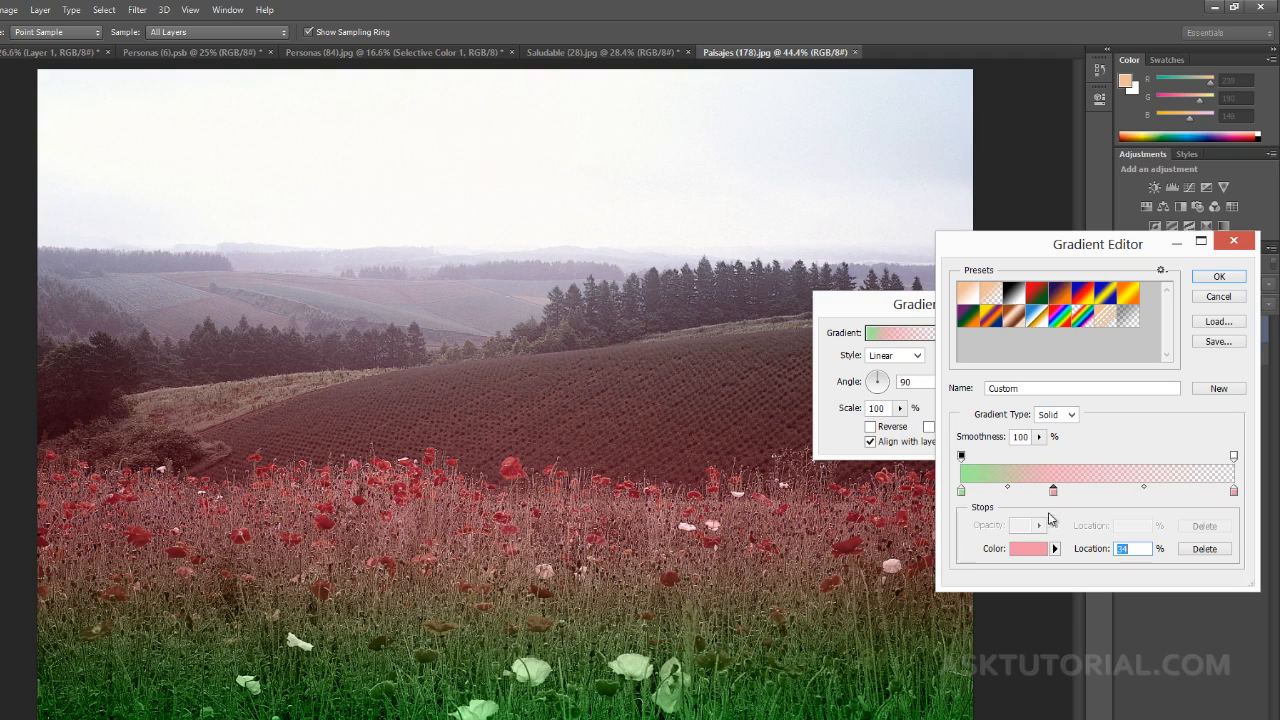
click(1028, 548)
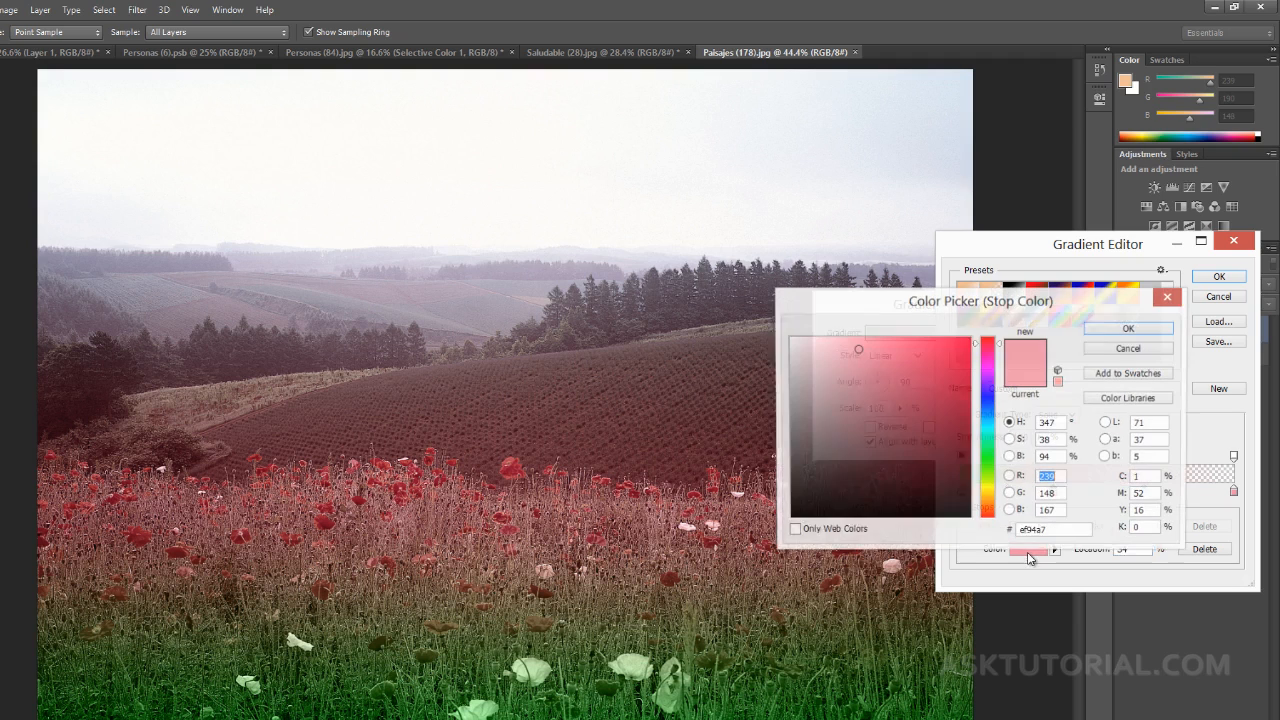
click(990, 480)
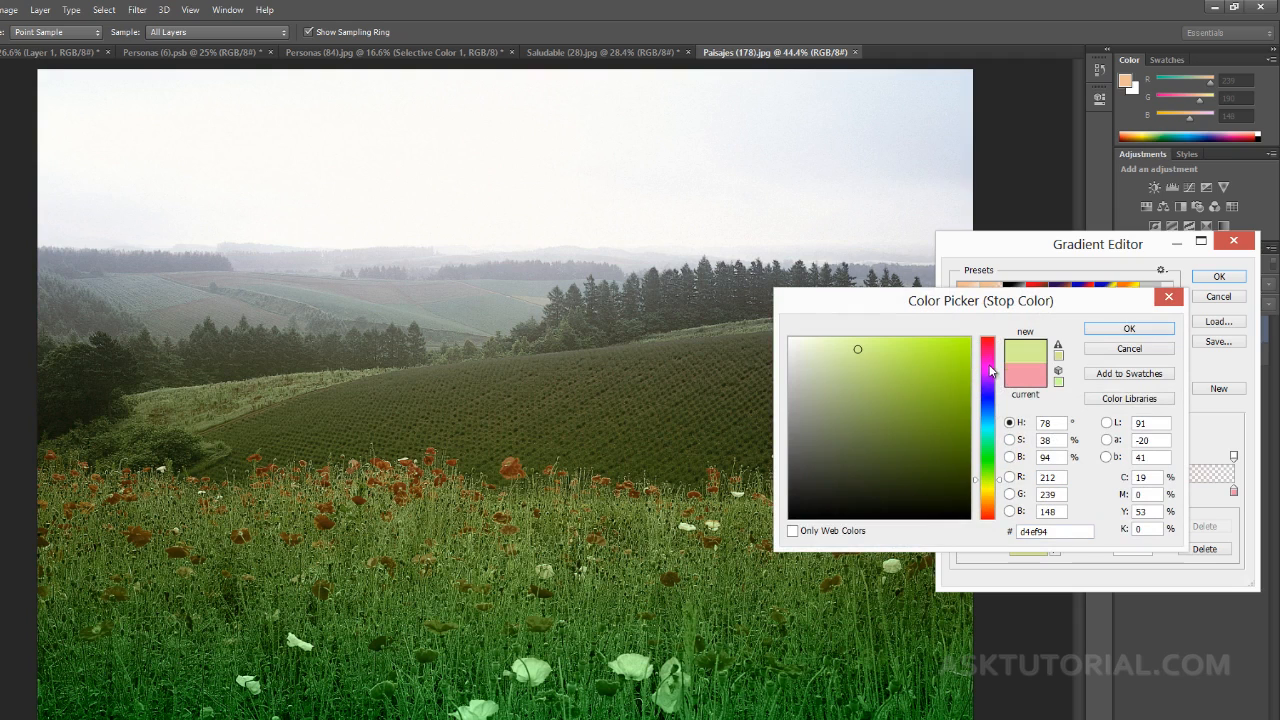
click(988, 398)
drag(972, 350, 977, 328)
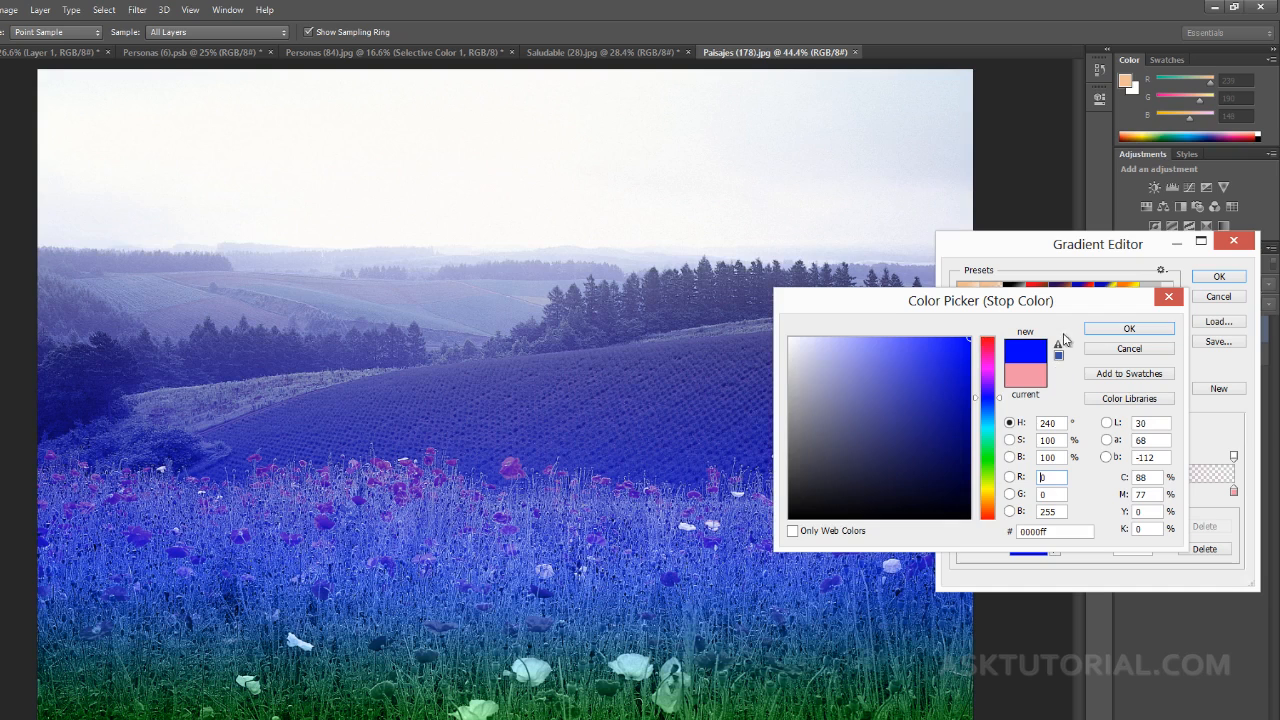
click(1110, 330)
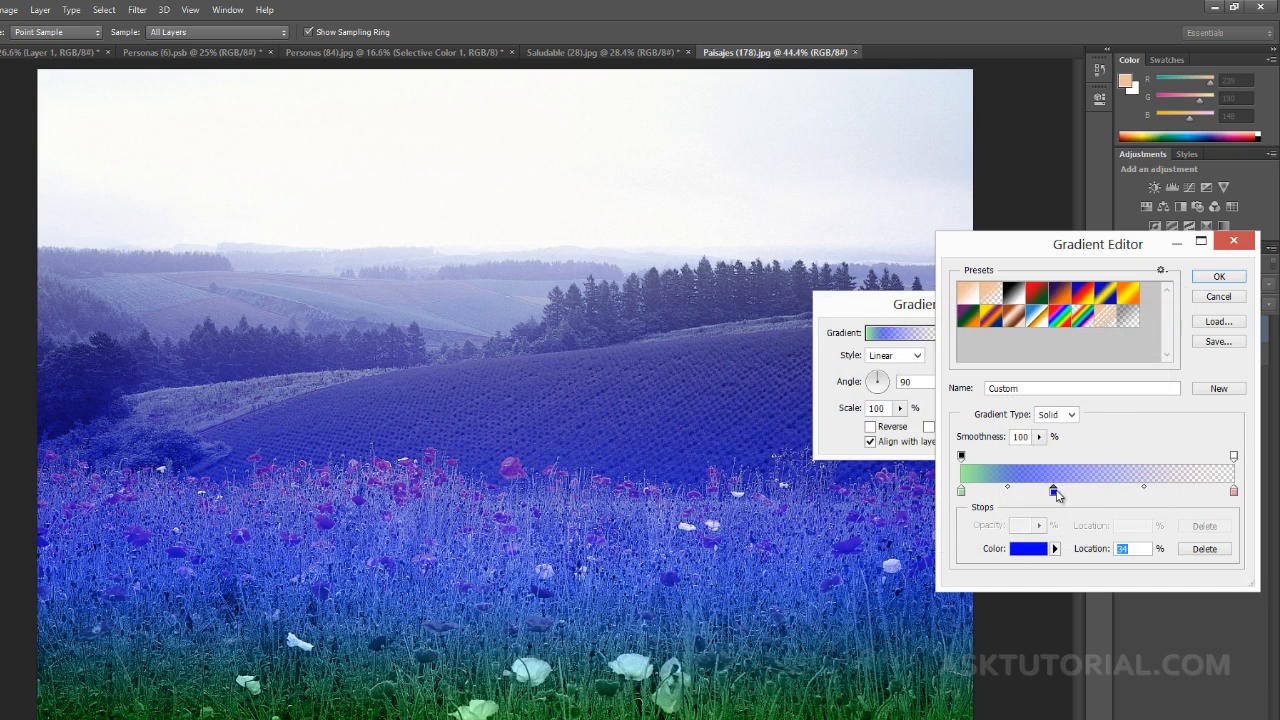
drag(1053, 493, 1043, 522)
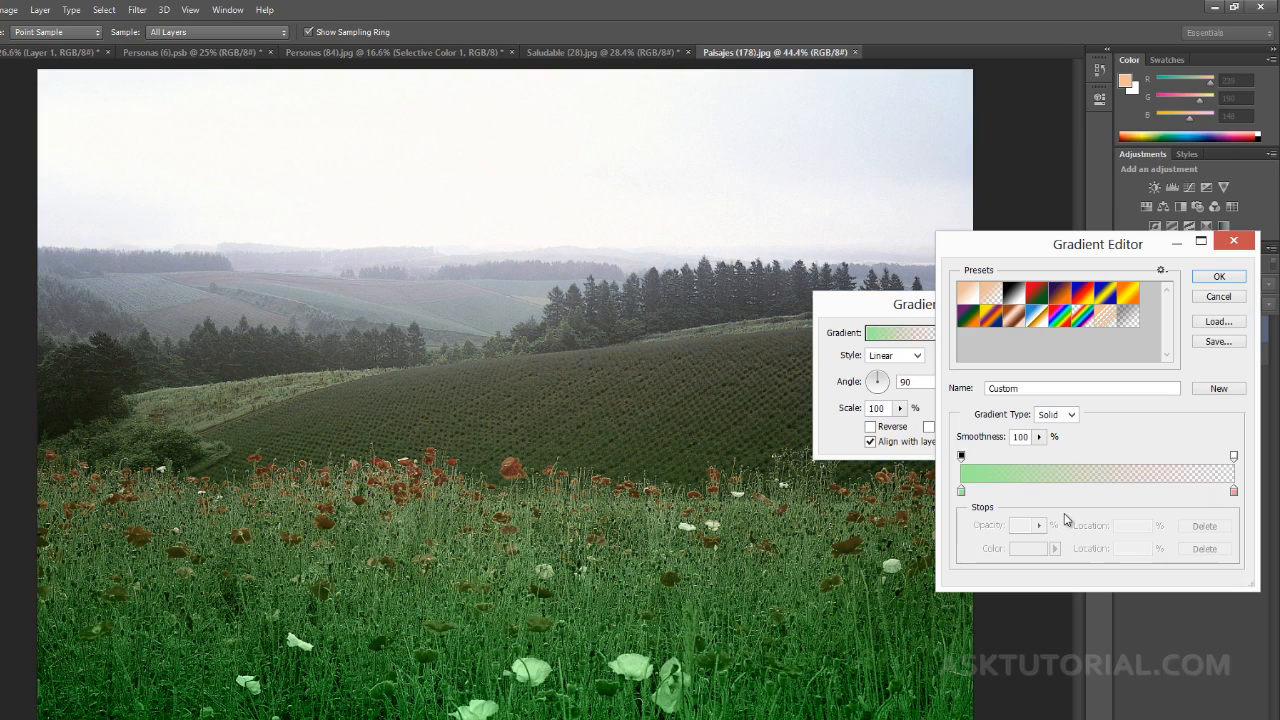
Step: Set the gradient's end colour stop to red ff0000, position it at 93%, and apply the Gradient fill
click(1235, 494)
double_click(1235, 494)
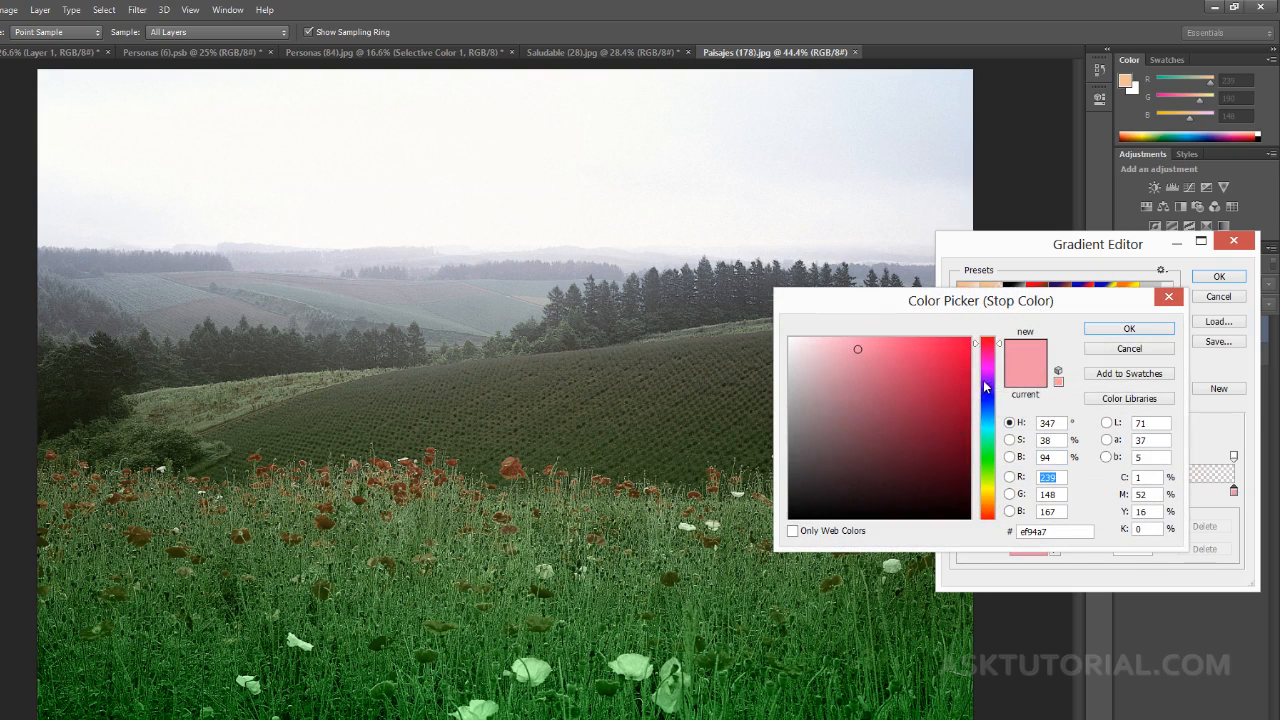
click(970, 338)
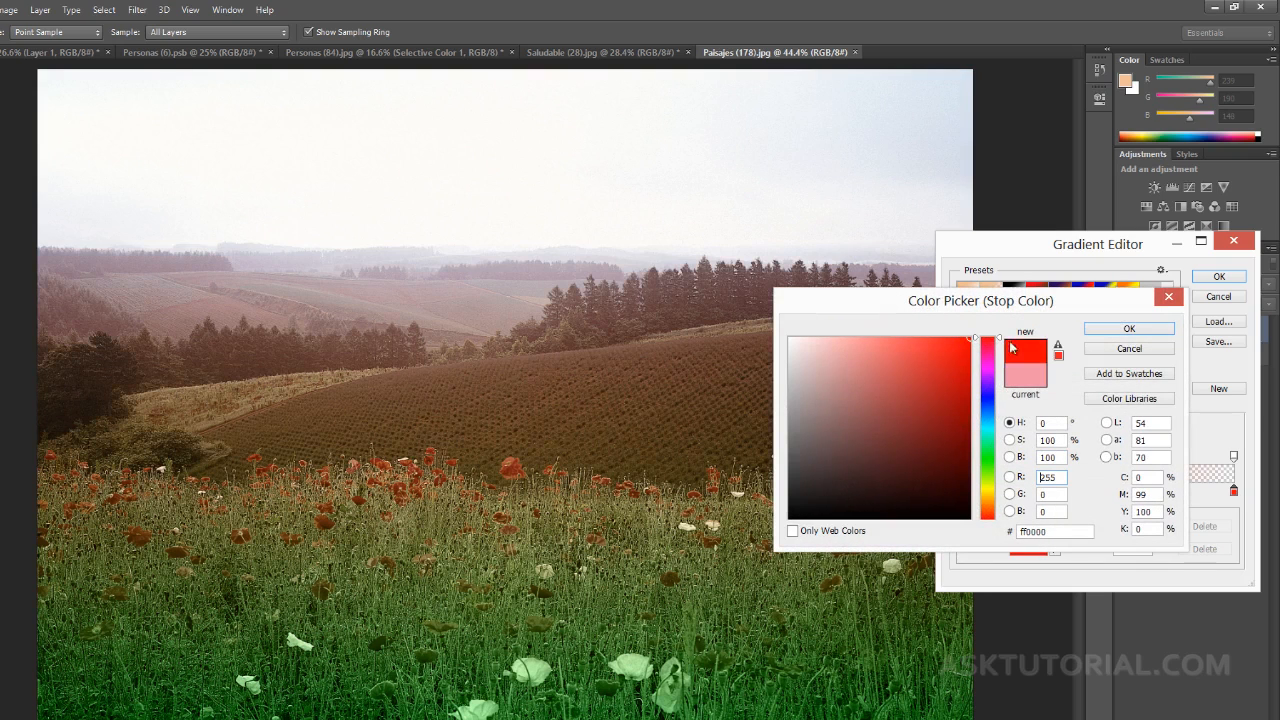
click(1113, 338)
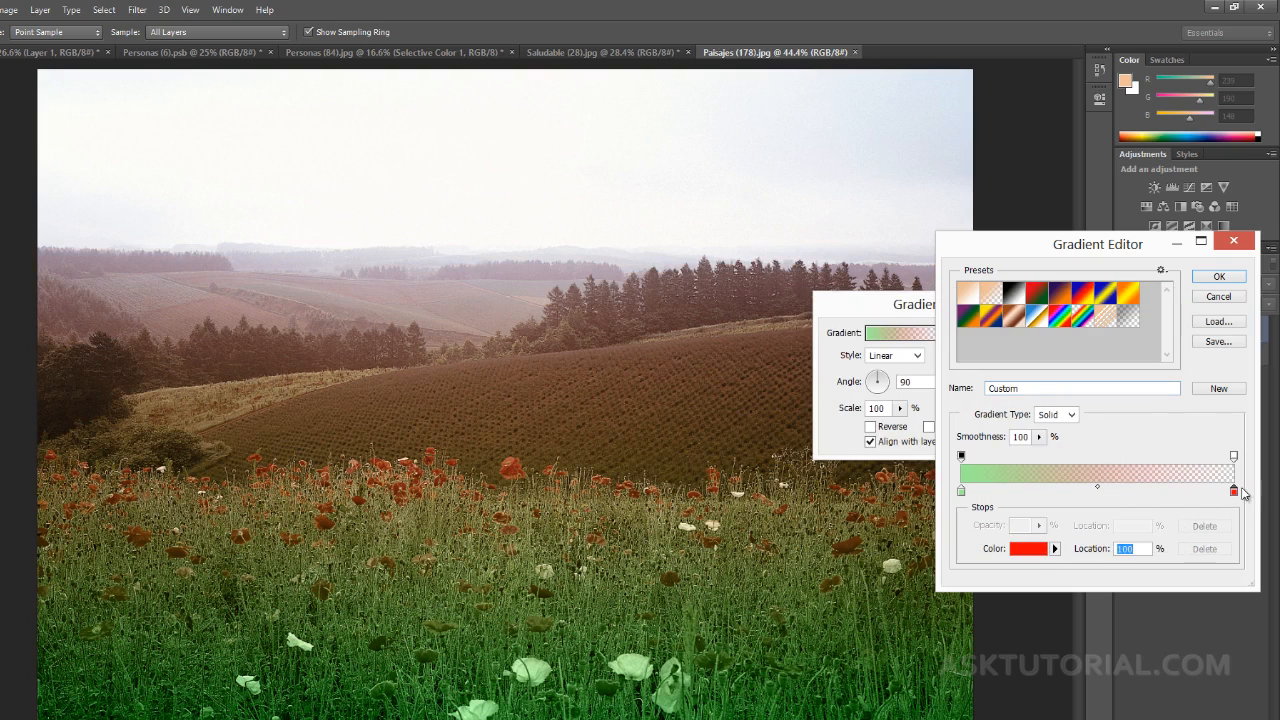
drag(1235, 492, 1216, 494)
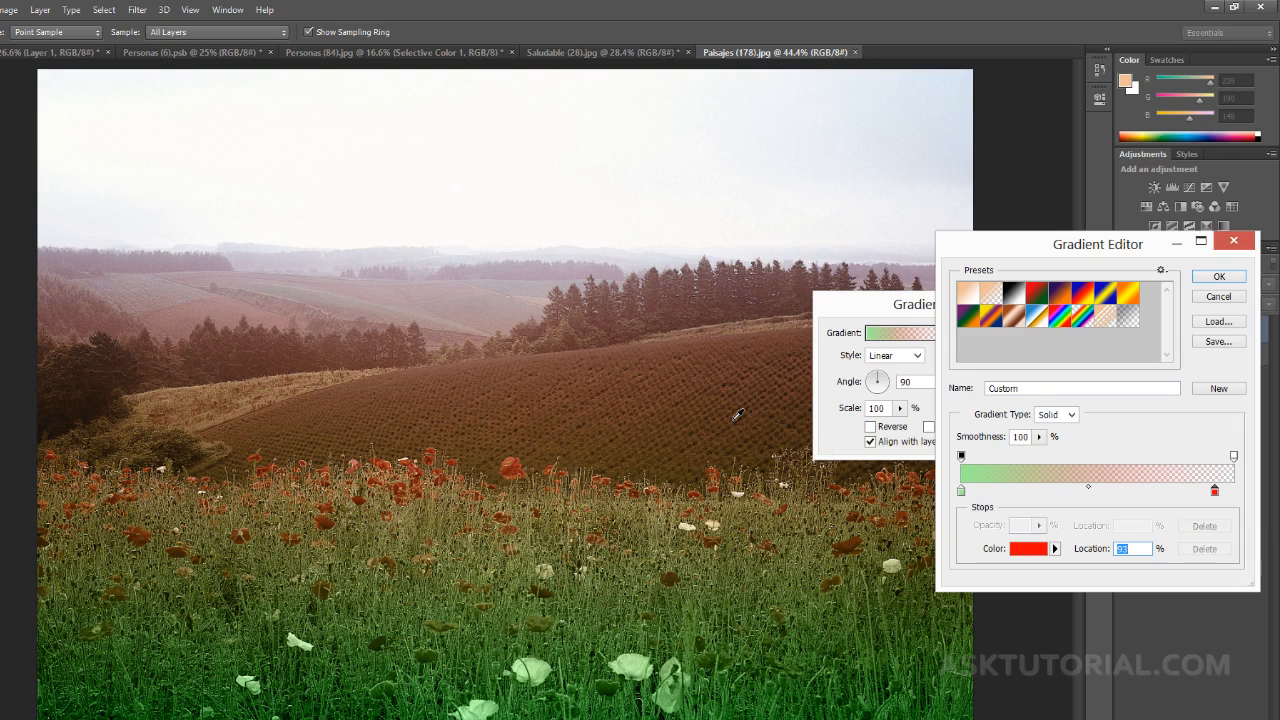
click(1219, 278)
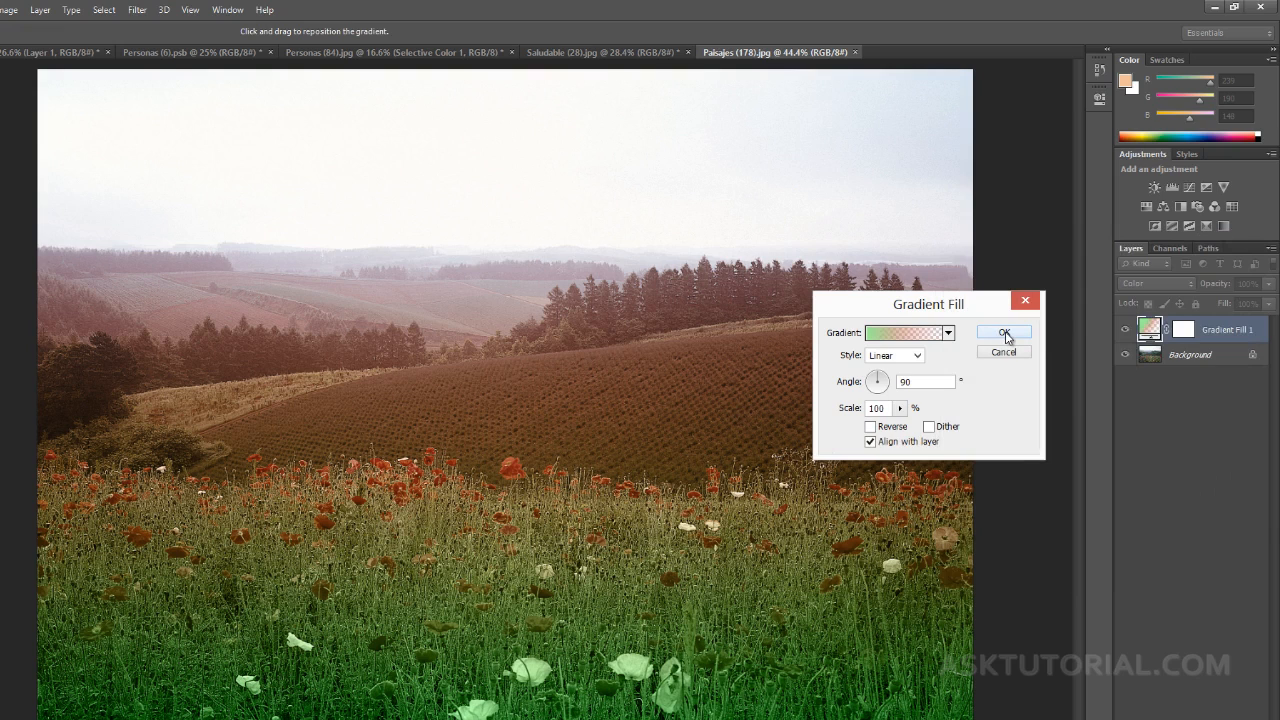
click(1005, 335)
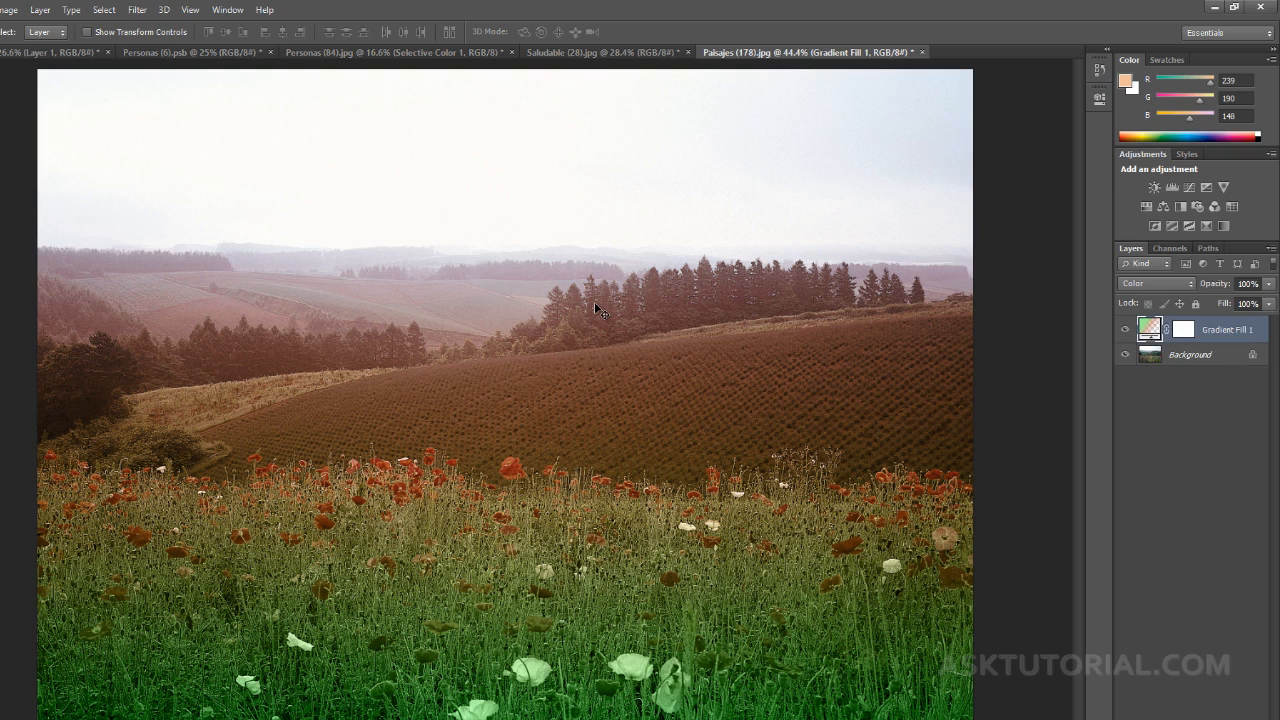
Step: Duplicate the Gradient fill layer above the landscape
click(1184, 330)
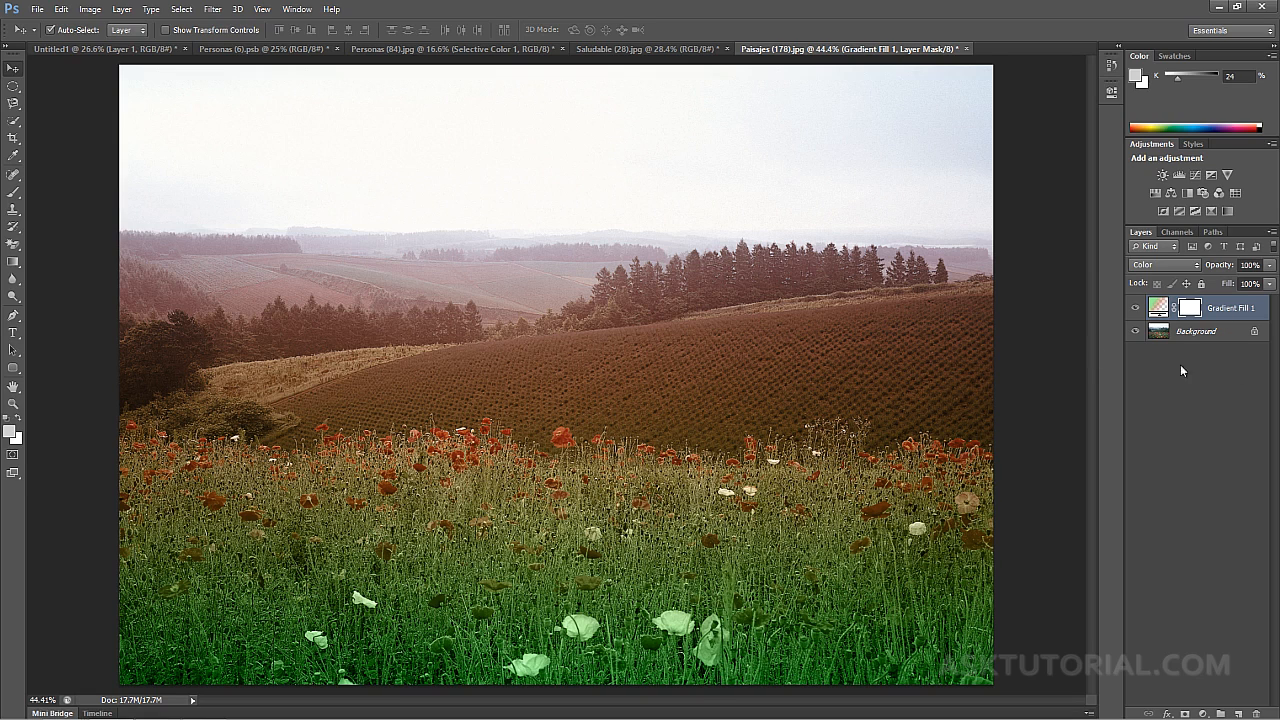
click(1231, 310)
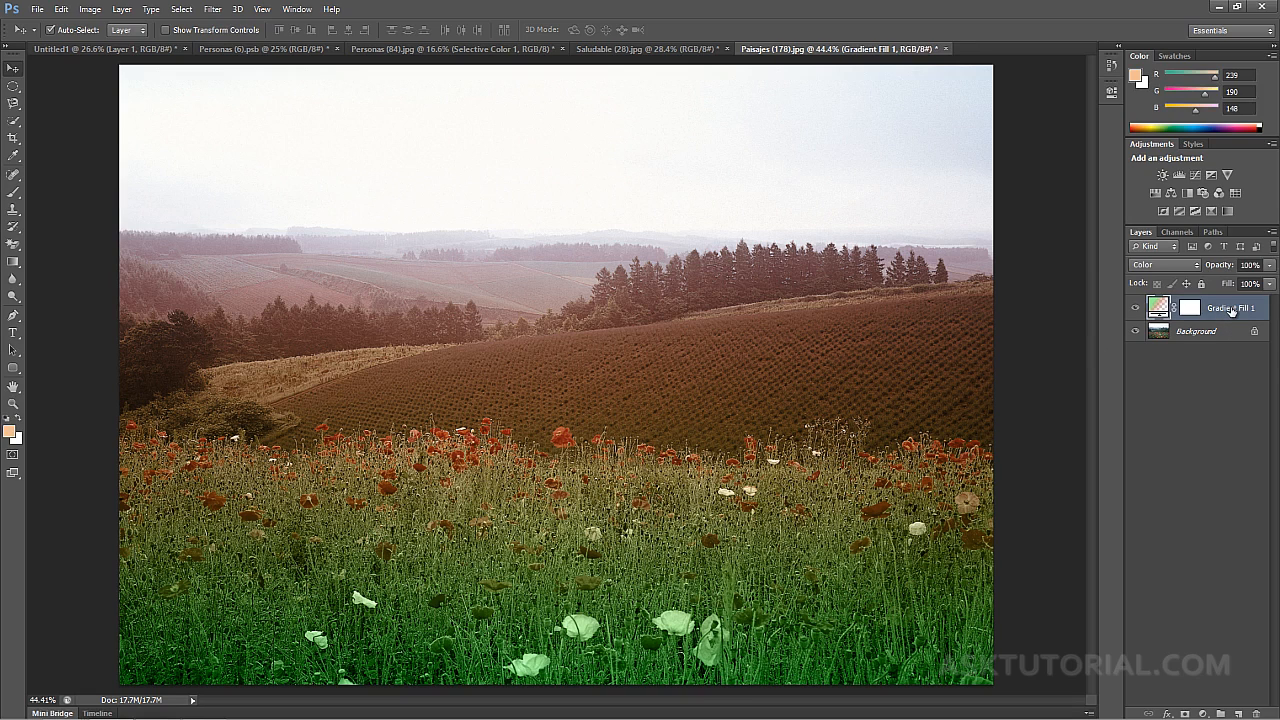
key(ctrl+j)
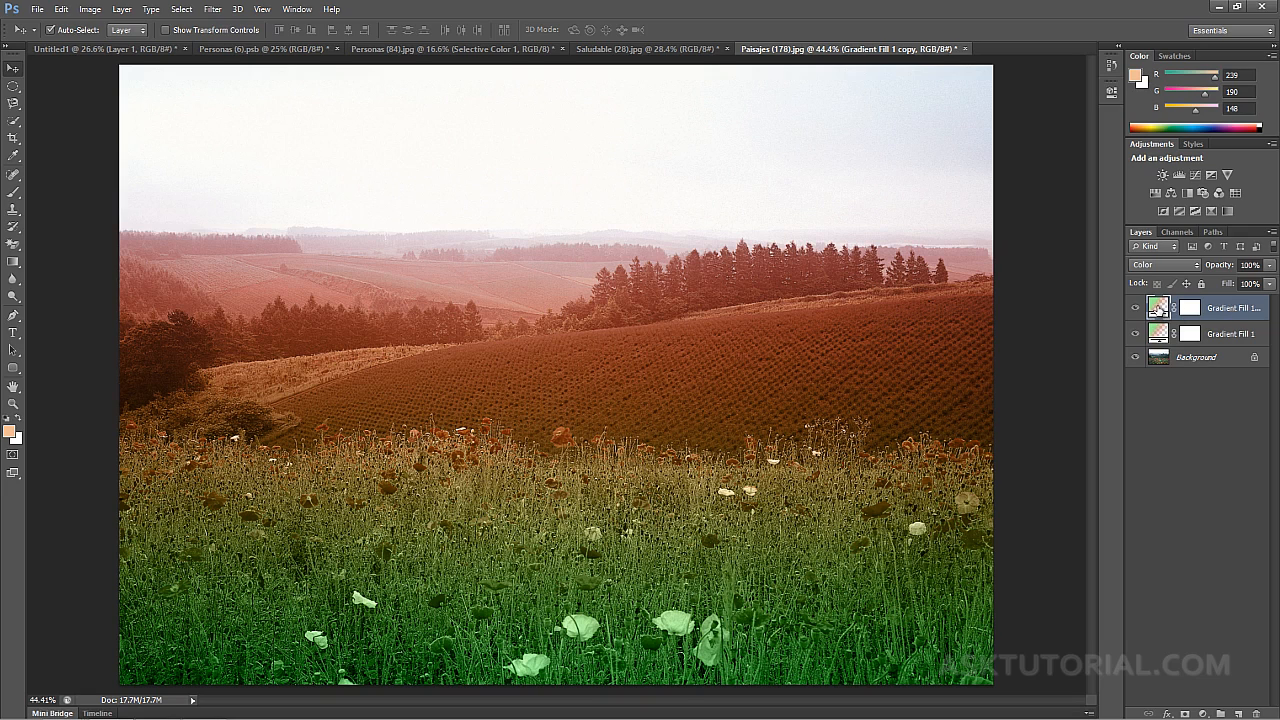
Step: Edit the duplicate fill layer's gradient, trying several multicolour presets before choosing the Foreground to Background preset
double_click(1157, 308)
click(927, 318)
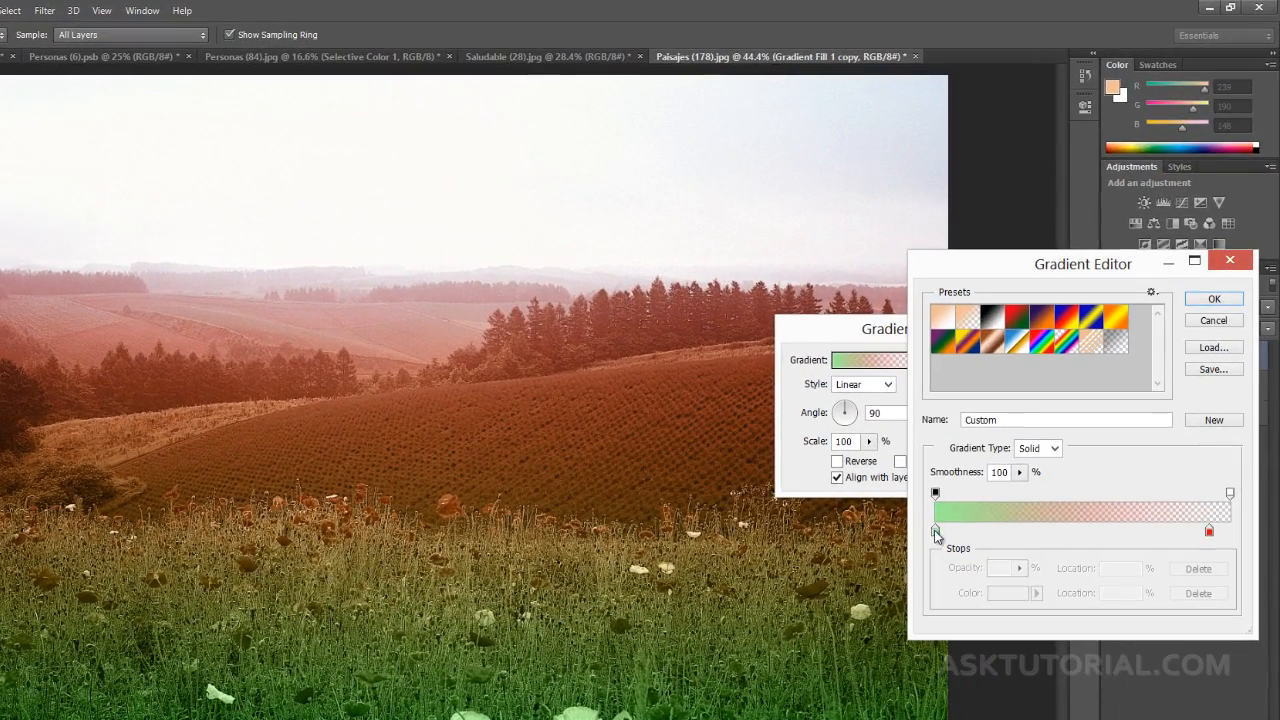
click(1069, 326)
click(1094, 322)
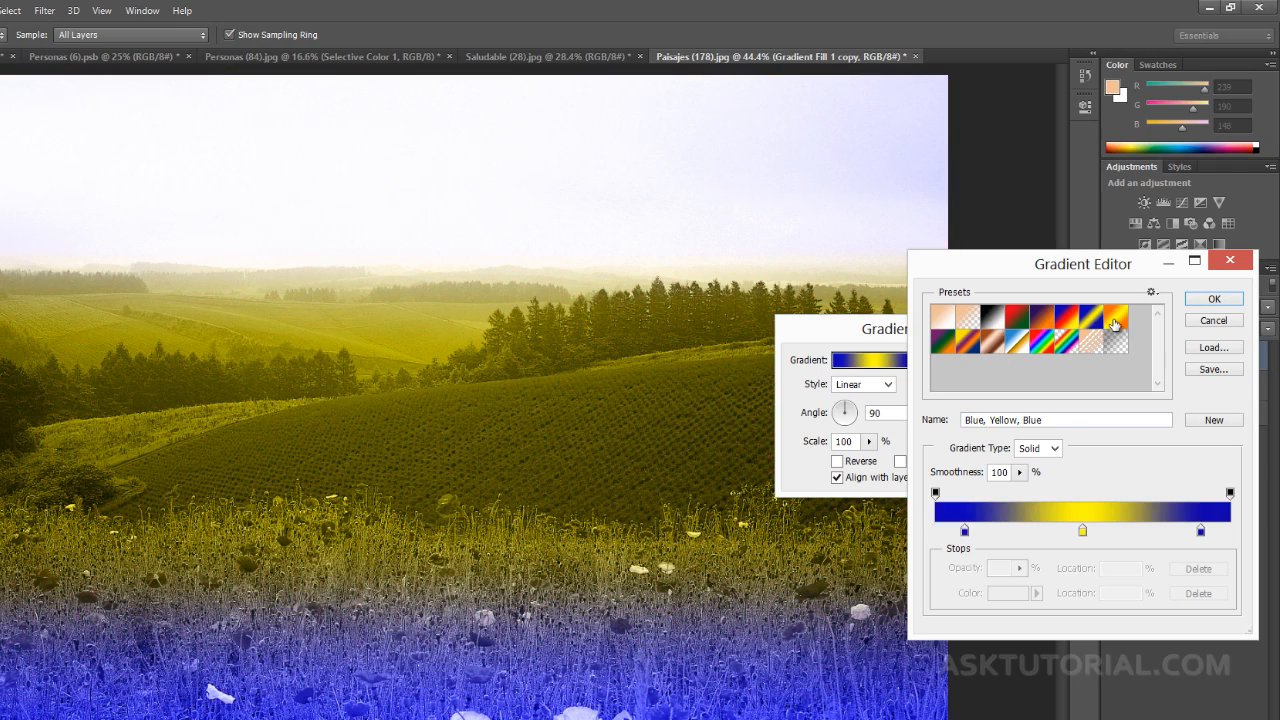
click(1114, 322)
click(1024, 345)
click(1040, 346)
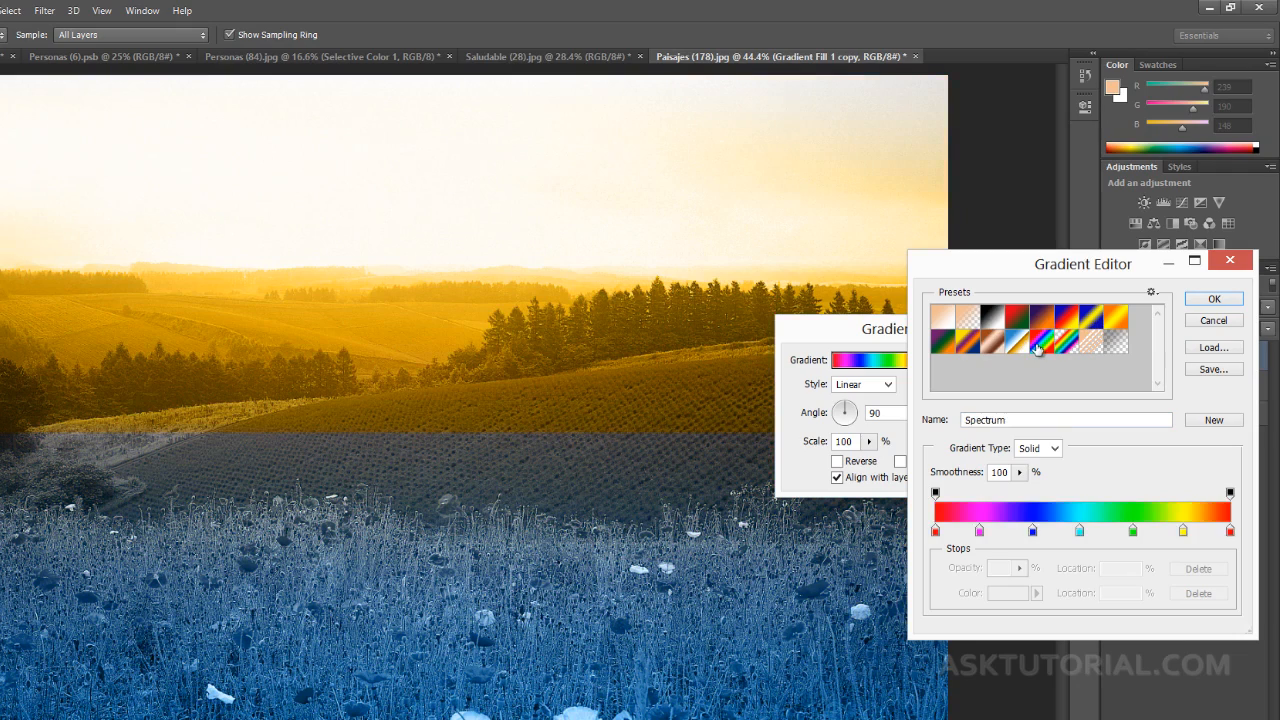
click(970, 346)
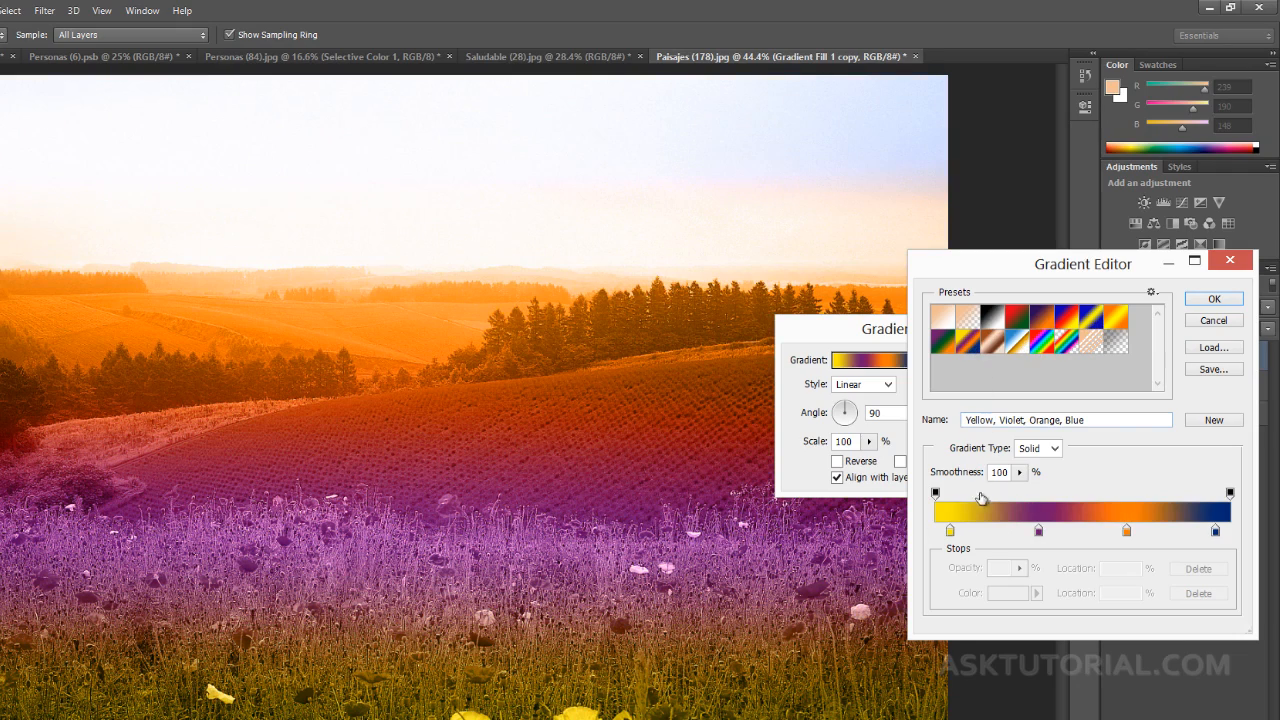
click(944, 316)
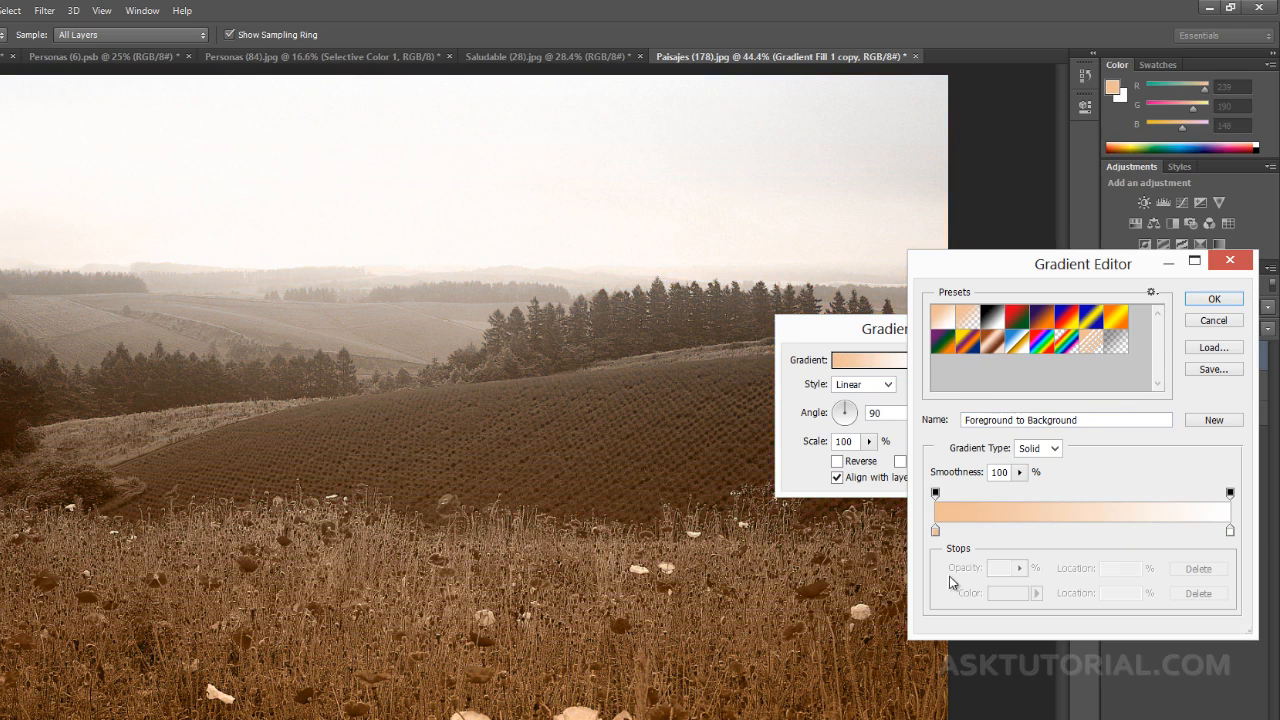
Step: Set the duplicate gradient's starting colour stop to cyan 07e4fe with a hue of 186°
click(936, 530)
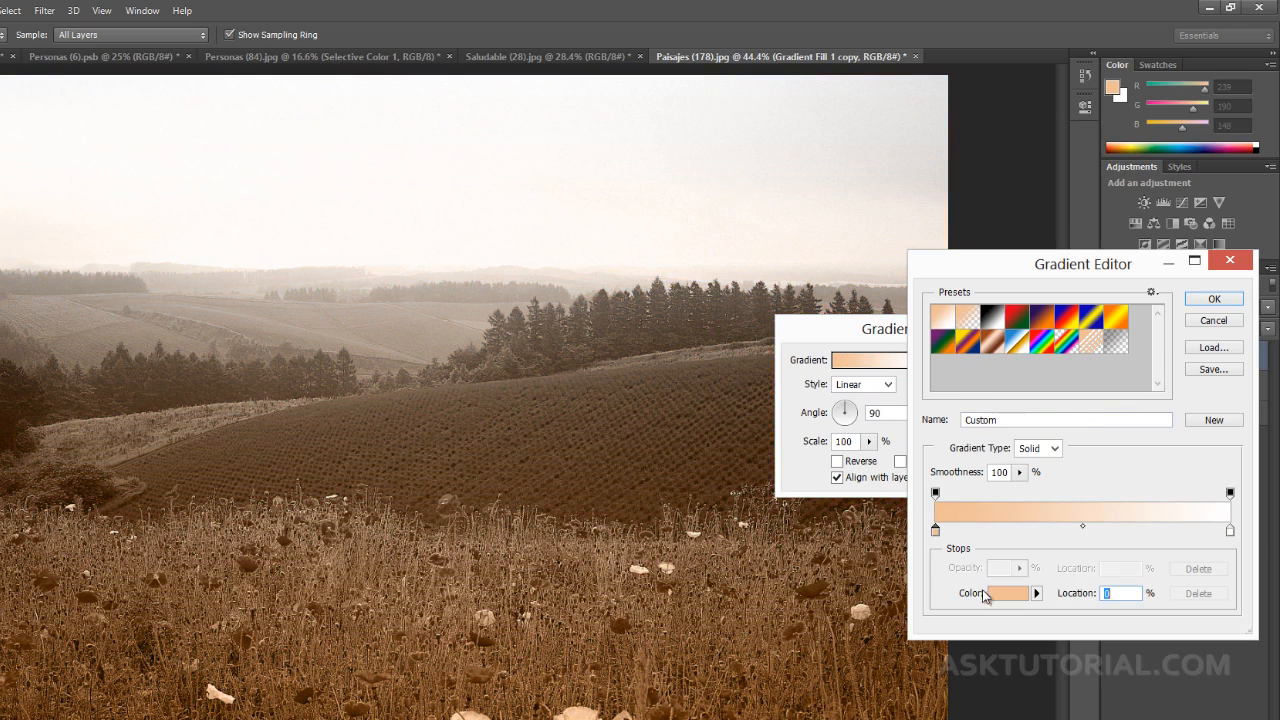
click(1002, 596)
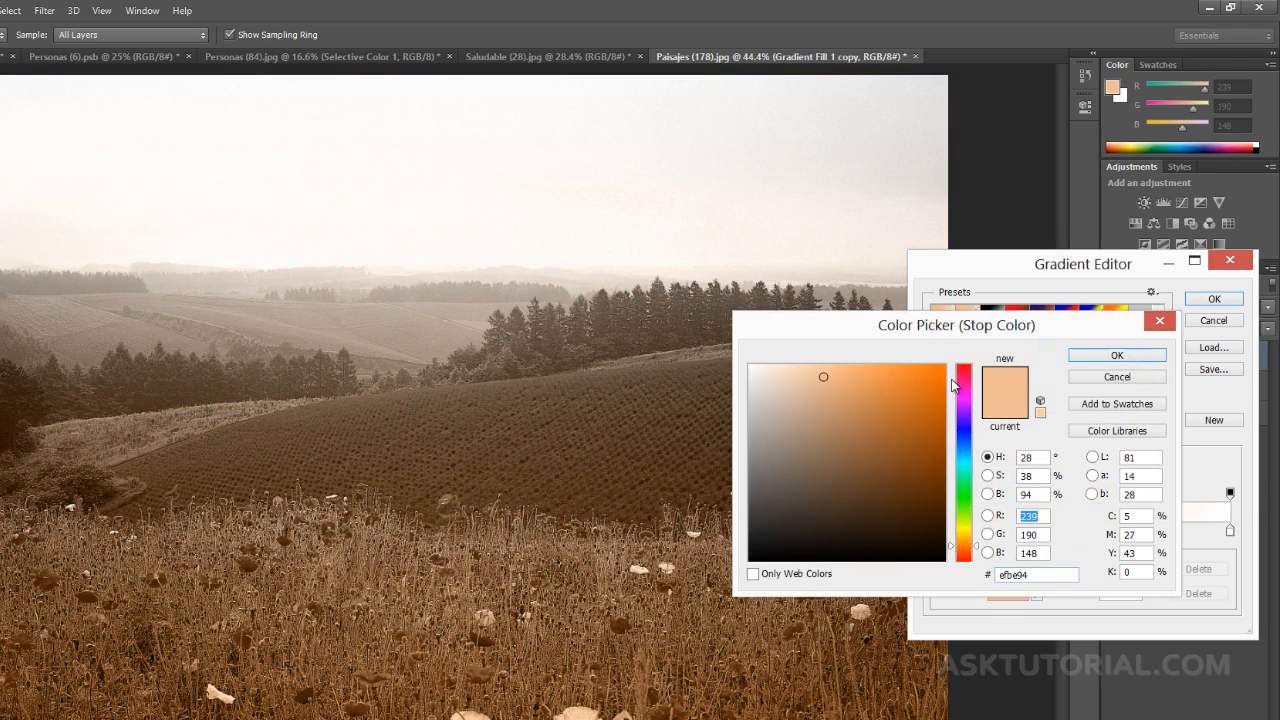
drag(964, 374, 969, 459)
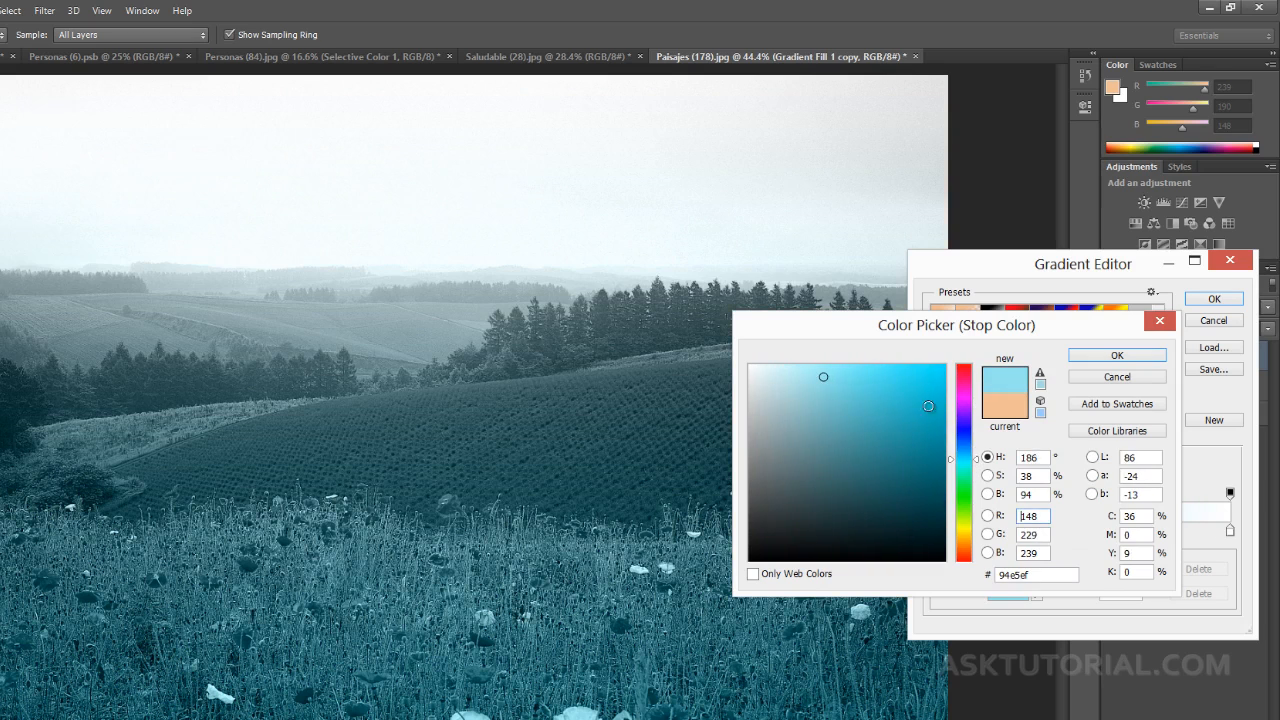
drag(930, 405, 940, 366)
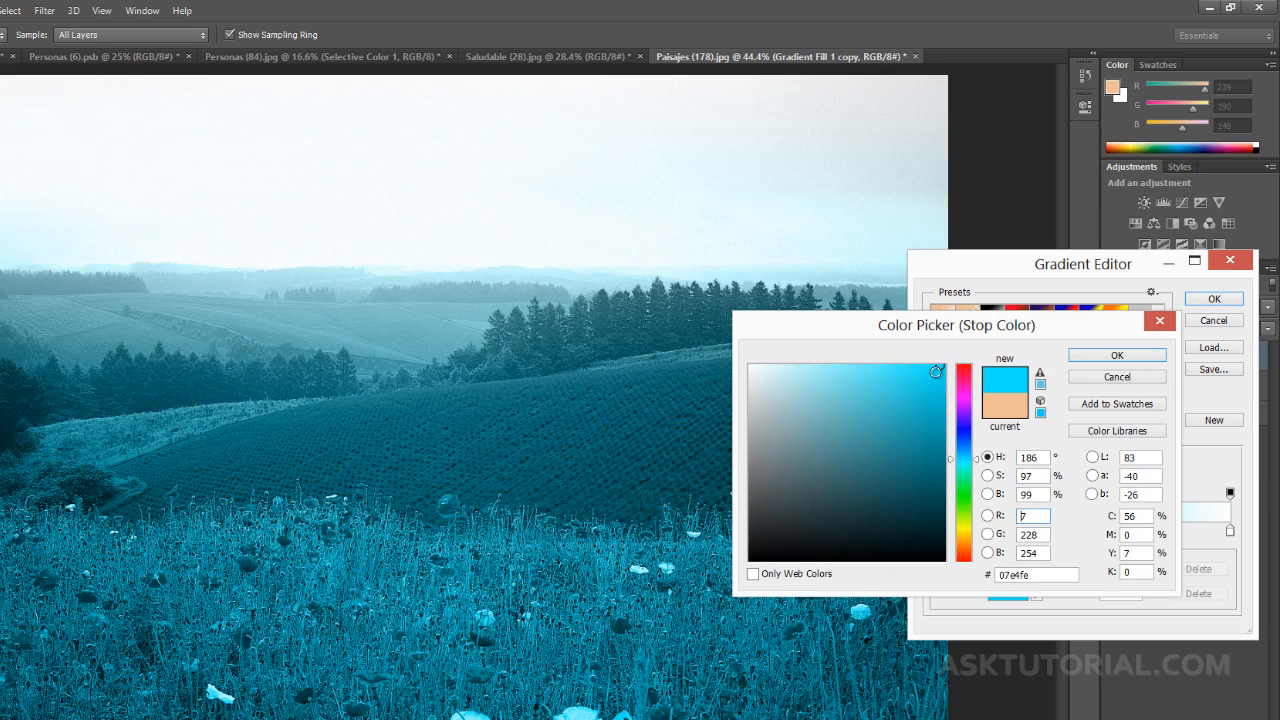
click(1100, 356)
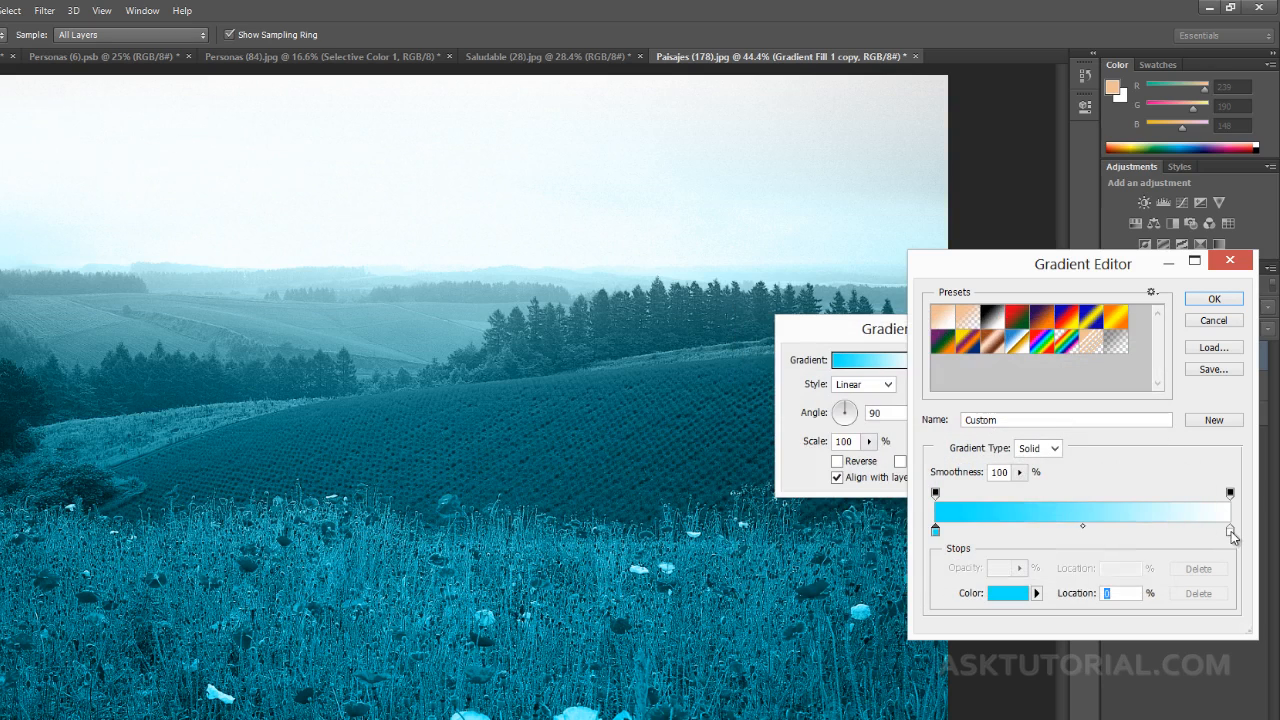
Step: Move the gradient's white end colour stop to 80% and set its colour to magenta fa00fd
drag(1230, 531, 1173, 531)
double_click(1173, 531)
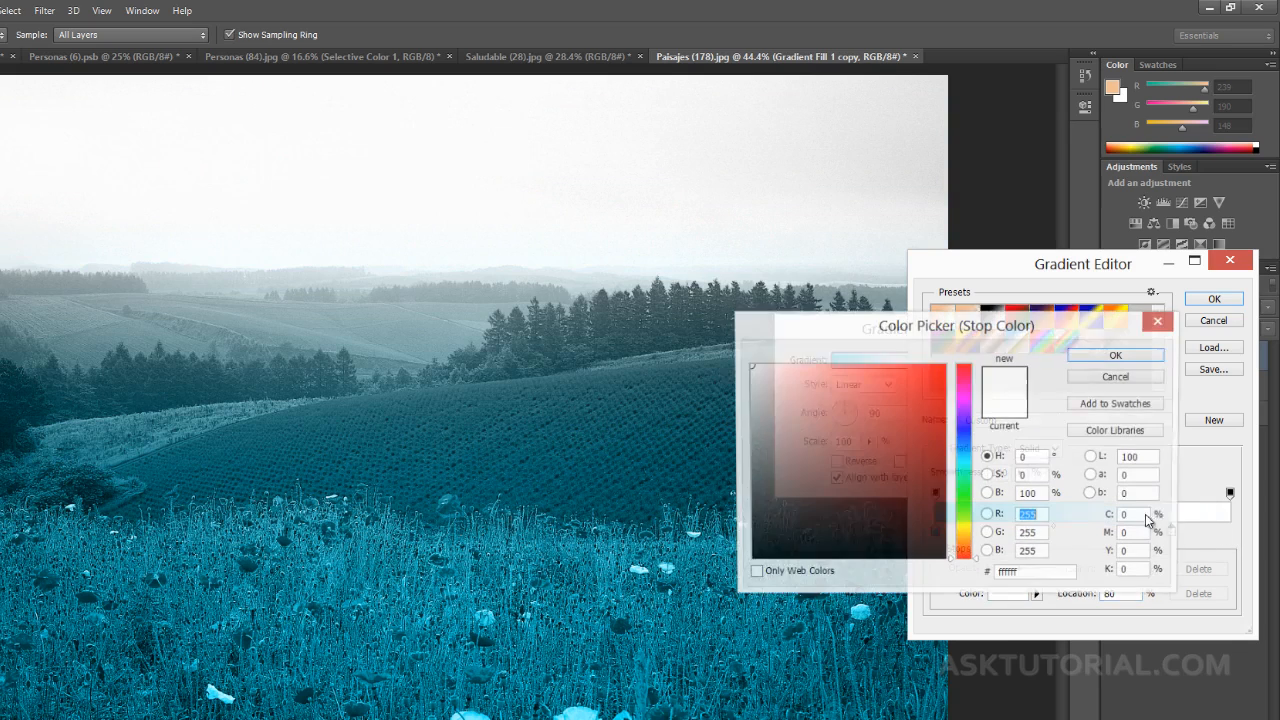
click(963, 397)
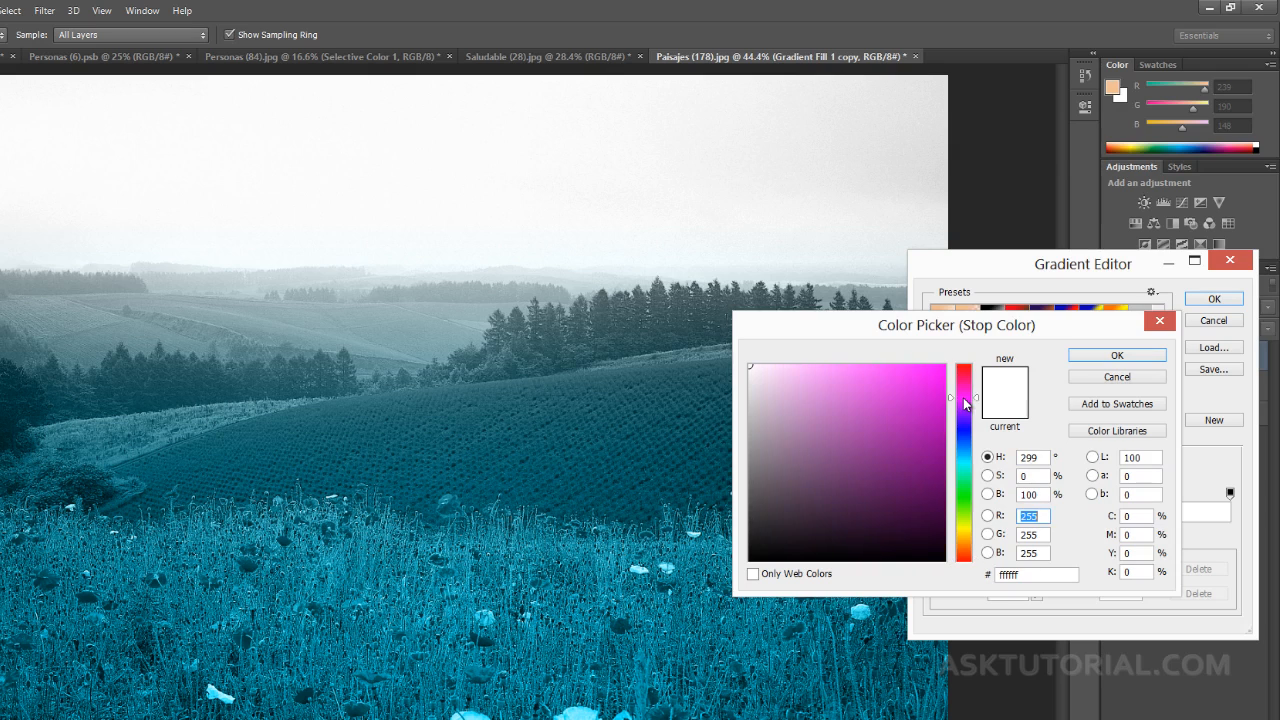
click(944, 368)
click(1110, 355)
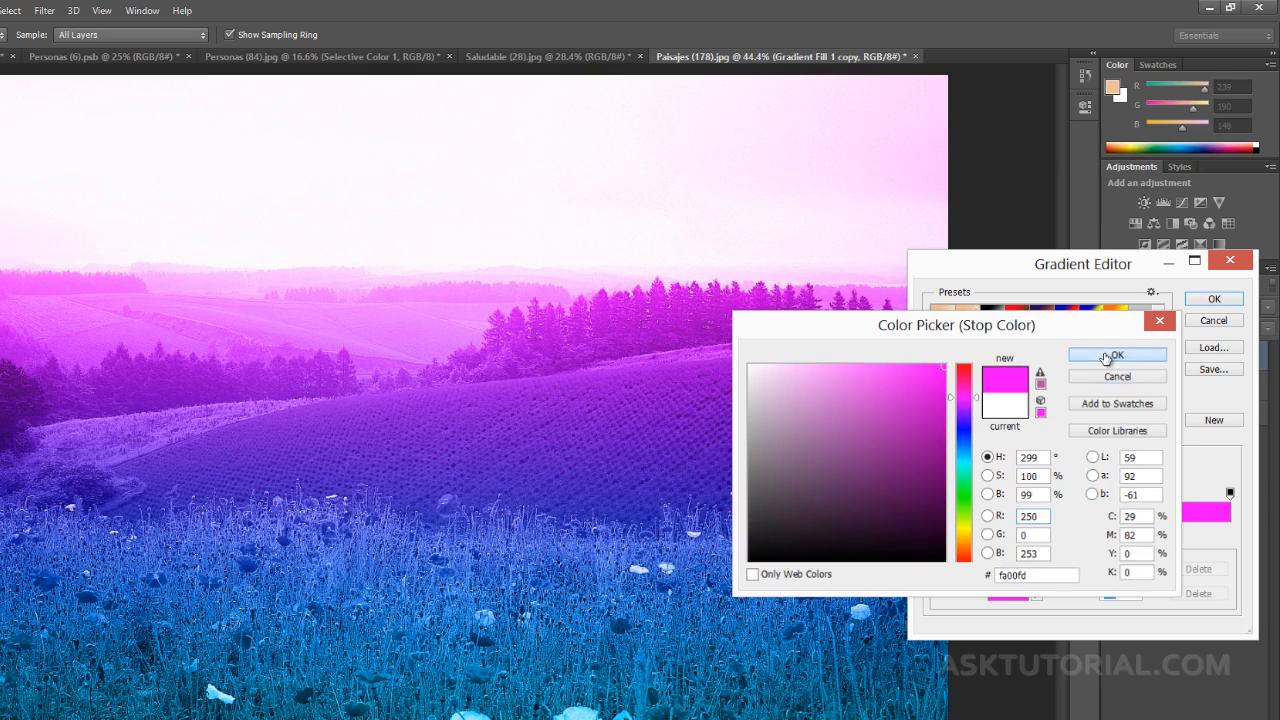
Step: Accept the cyan-to-magenta gradient and apply the fill with its angle set to -161.57°
click(1210, 300)
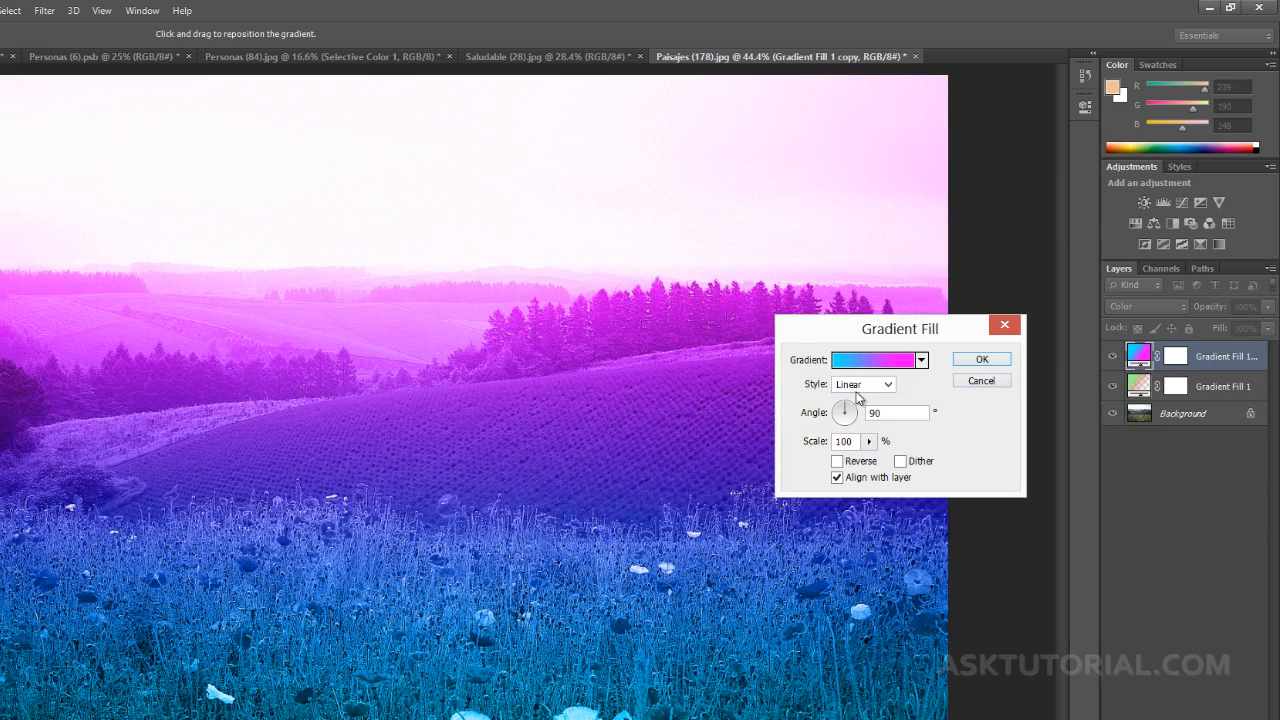
drag(851, 411, 836, 418)
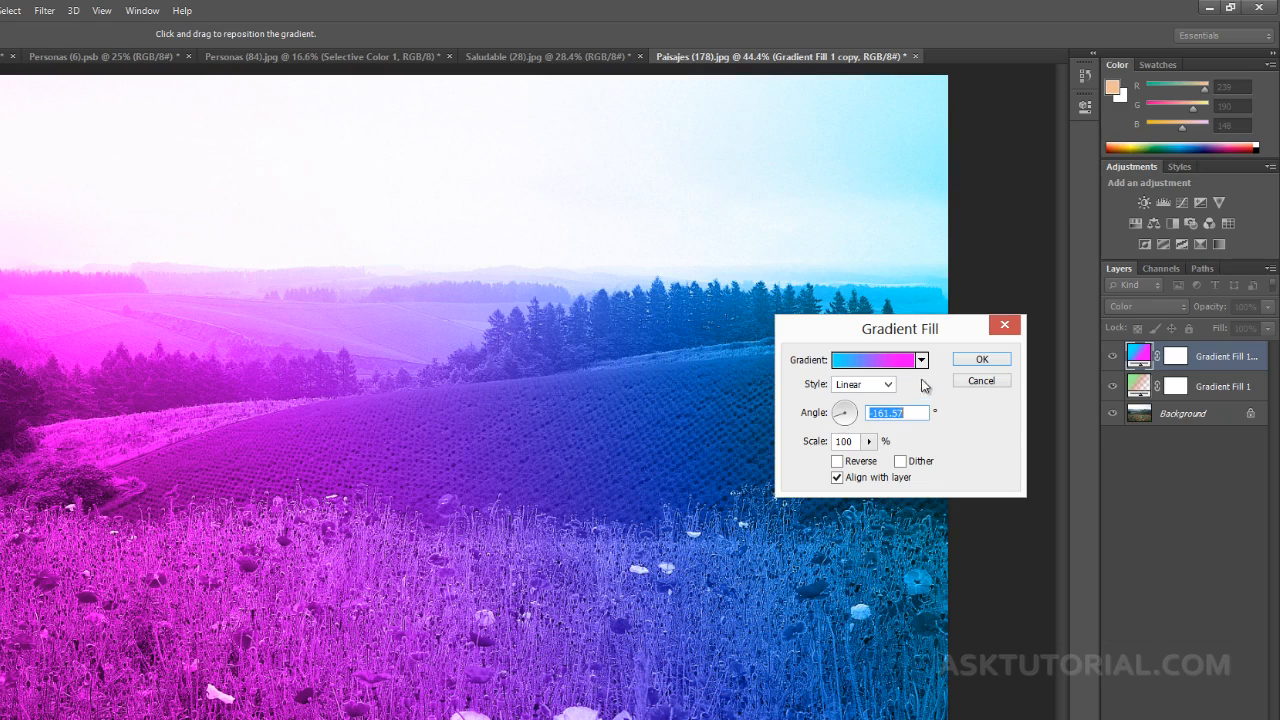
click(976, 360)
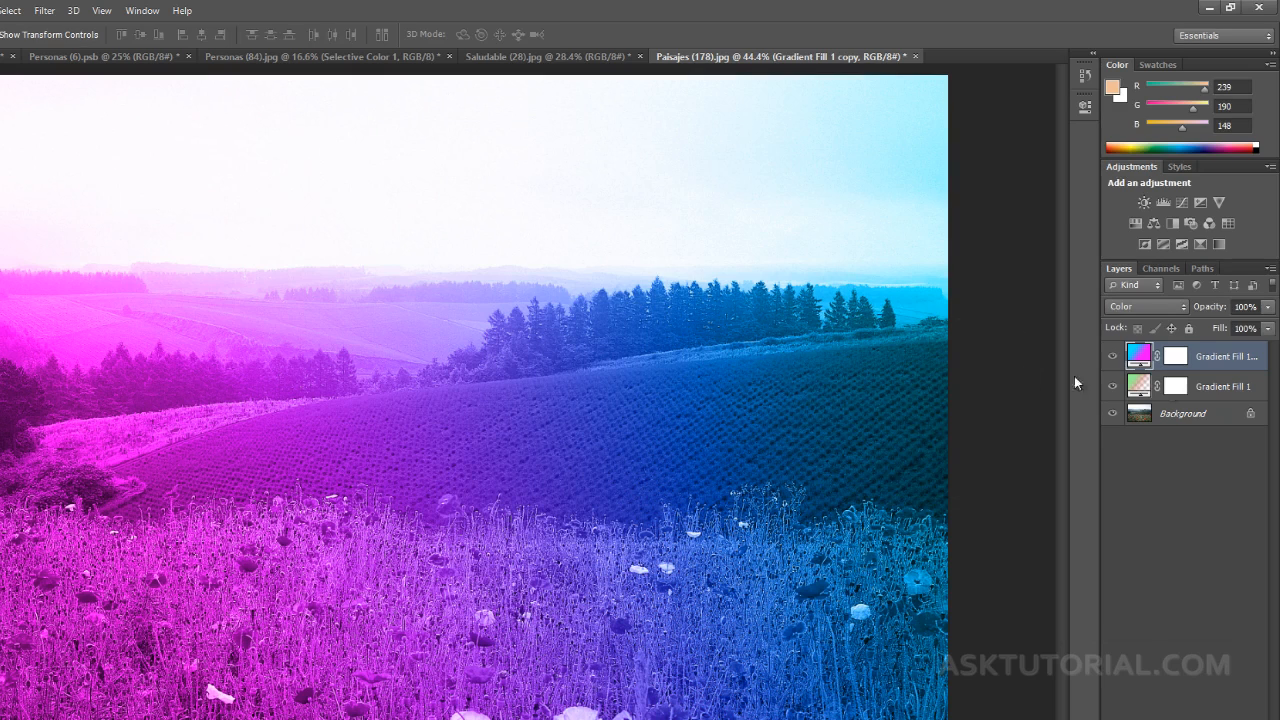
Step: Reduce the opacity of the cyan-to-magenta Gradient fill layer to 25%
click(1268, 307)
drag(1268, 324, 1240, 323)
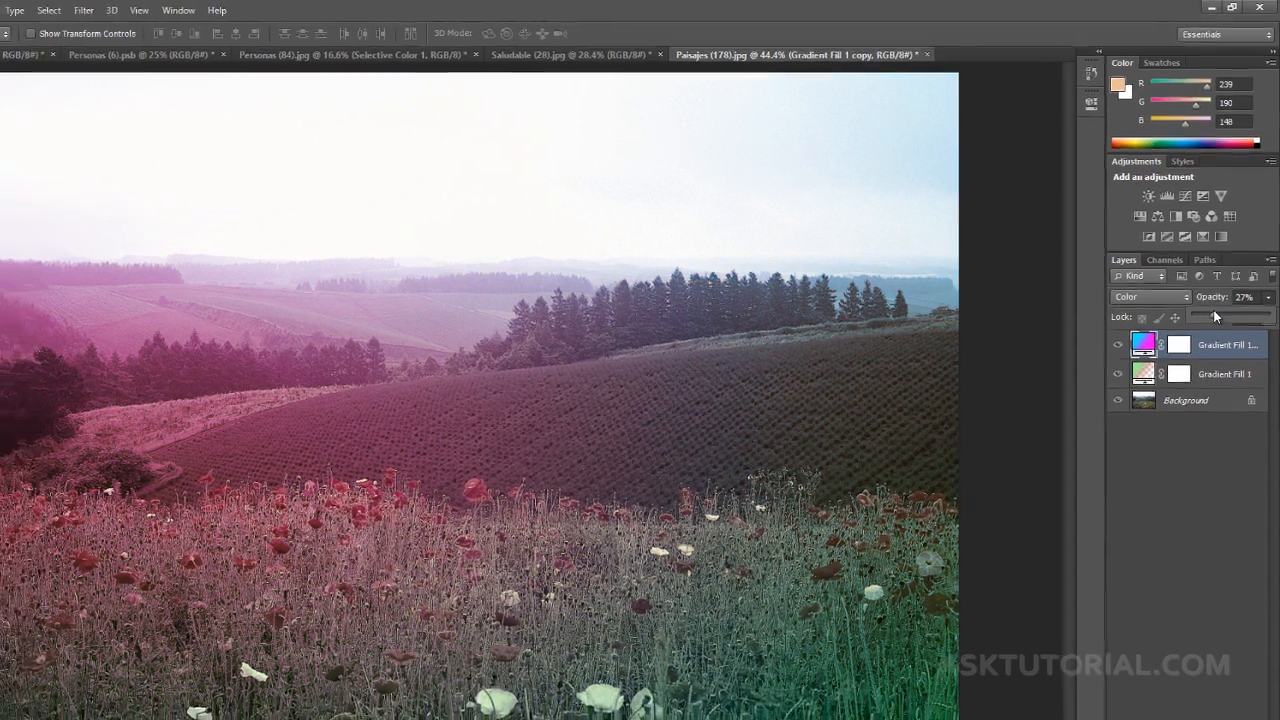
drag(1212, 325, 1211, 325)
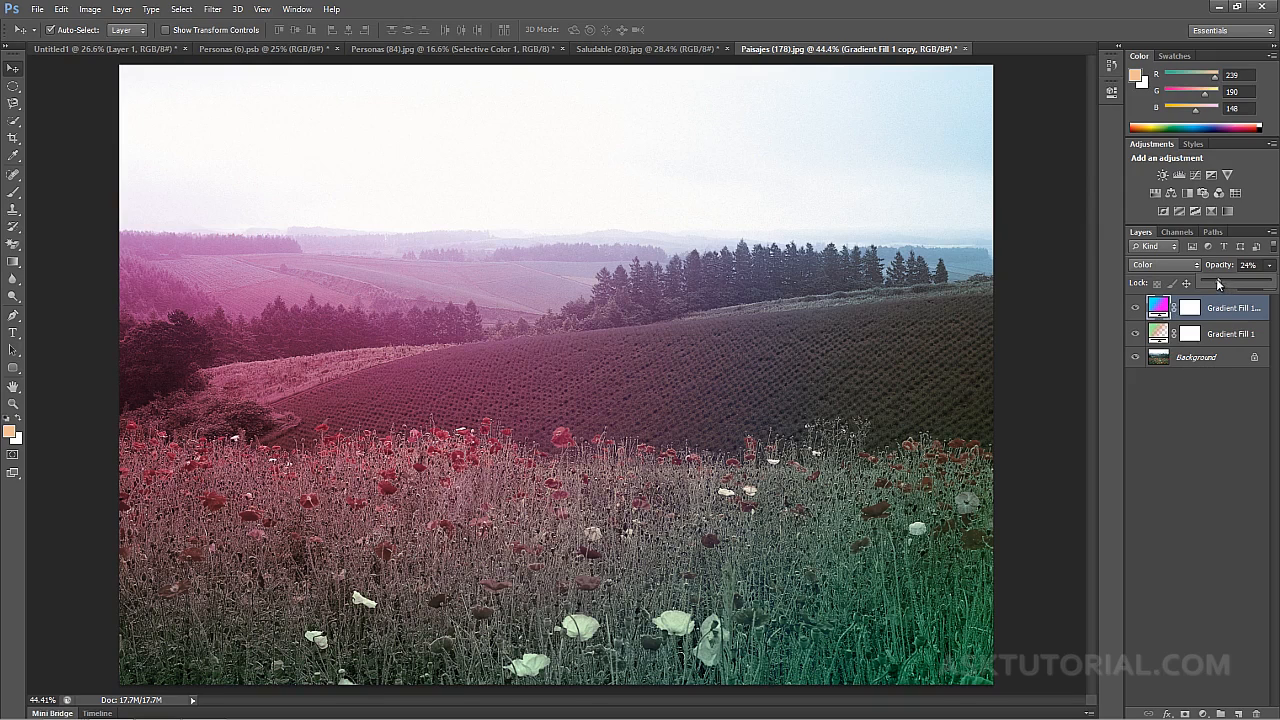
mouse_move(1216, 279)
mouse_down()
mouse_move(1199, 277)
mouse_move(1210, 283)
mouse_up()
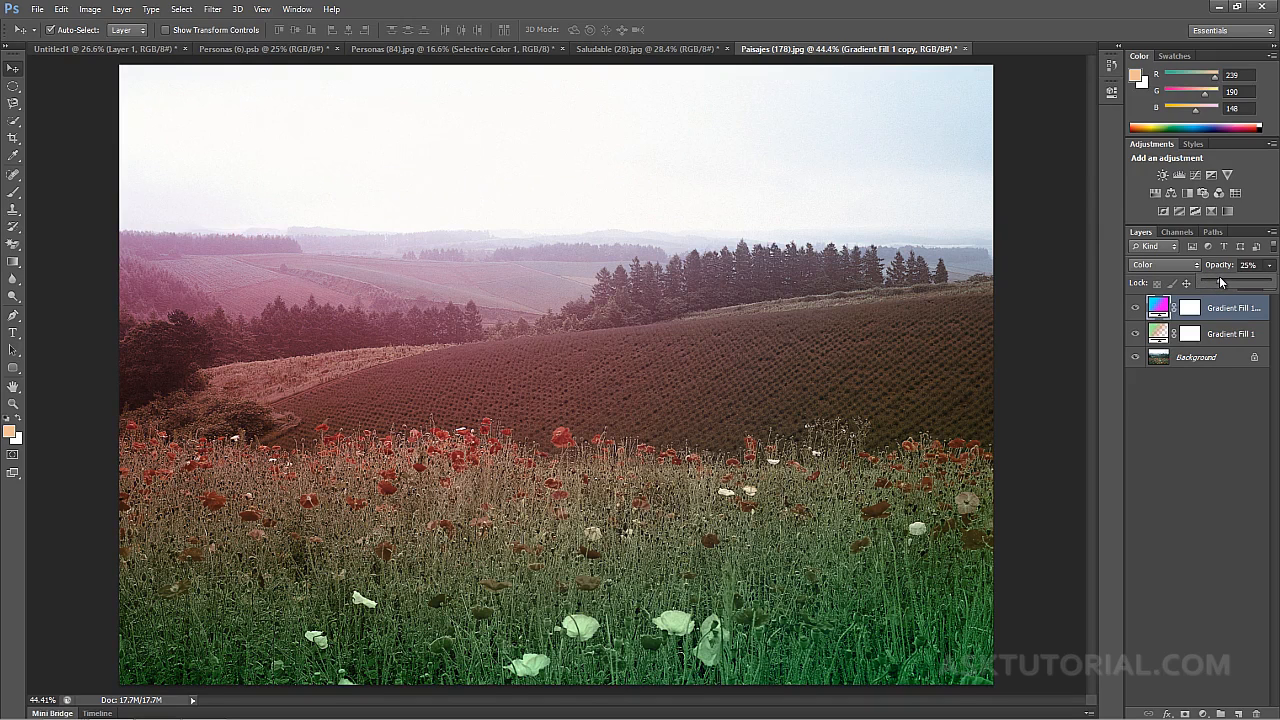